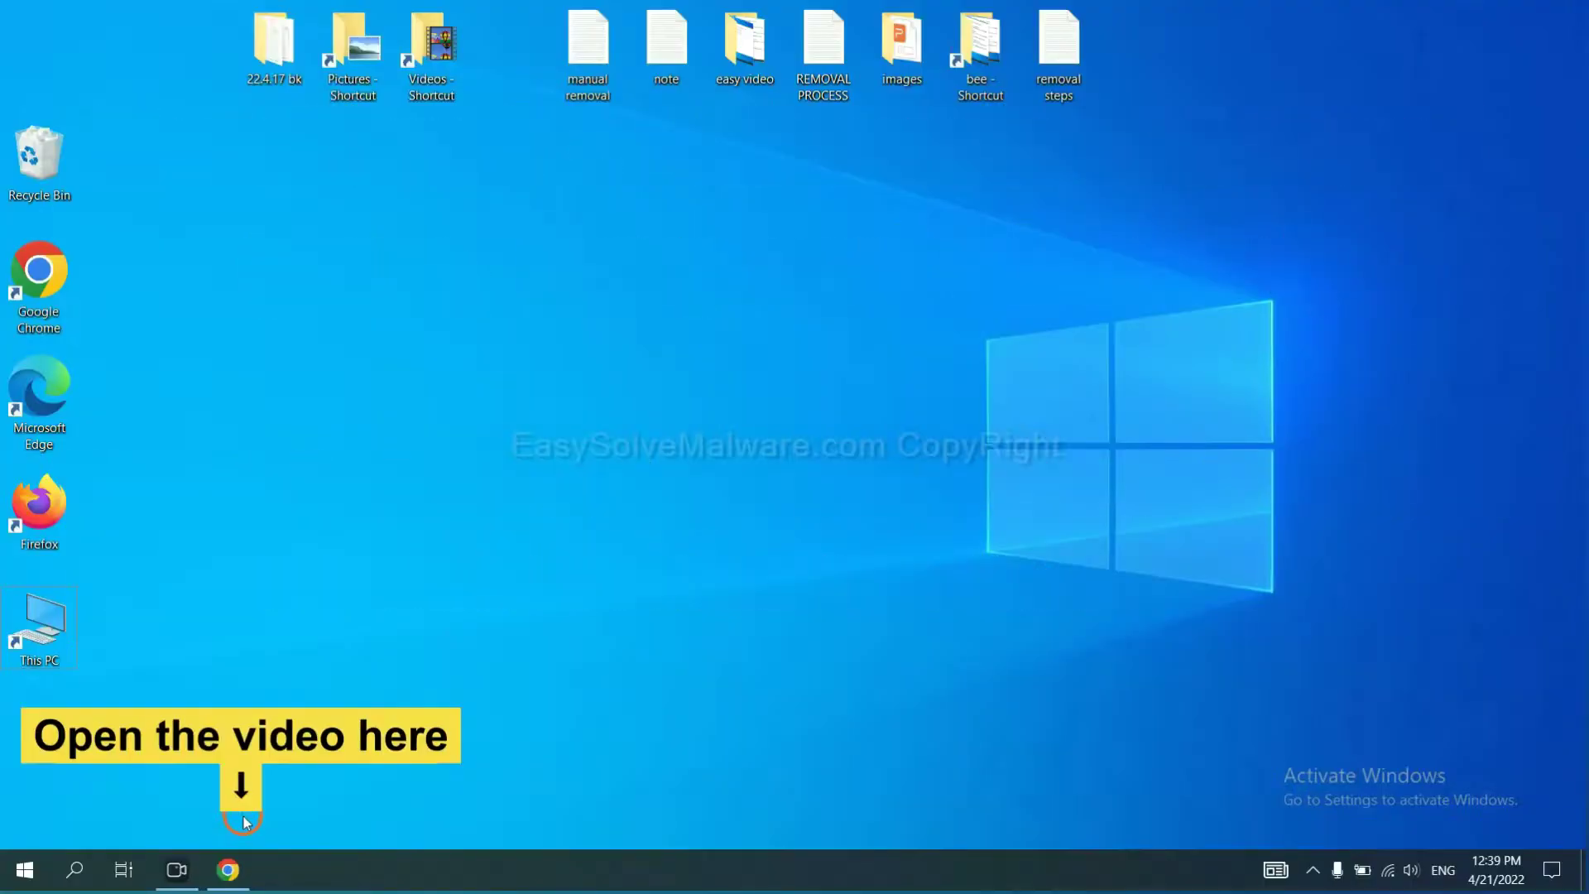
Restore the Chrome window with the YouTube malware-removal video from the taskbar.
{"action": "left_click", "coordinate": [231, 867]}
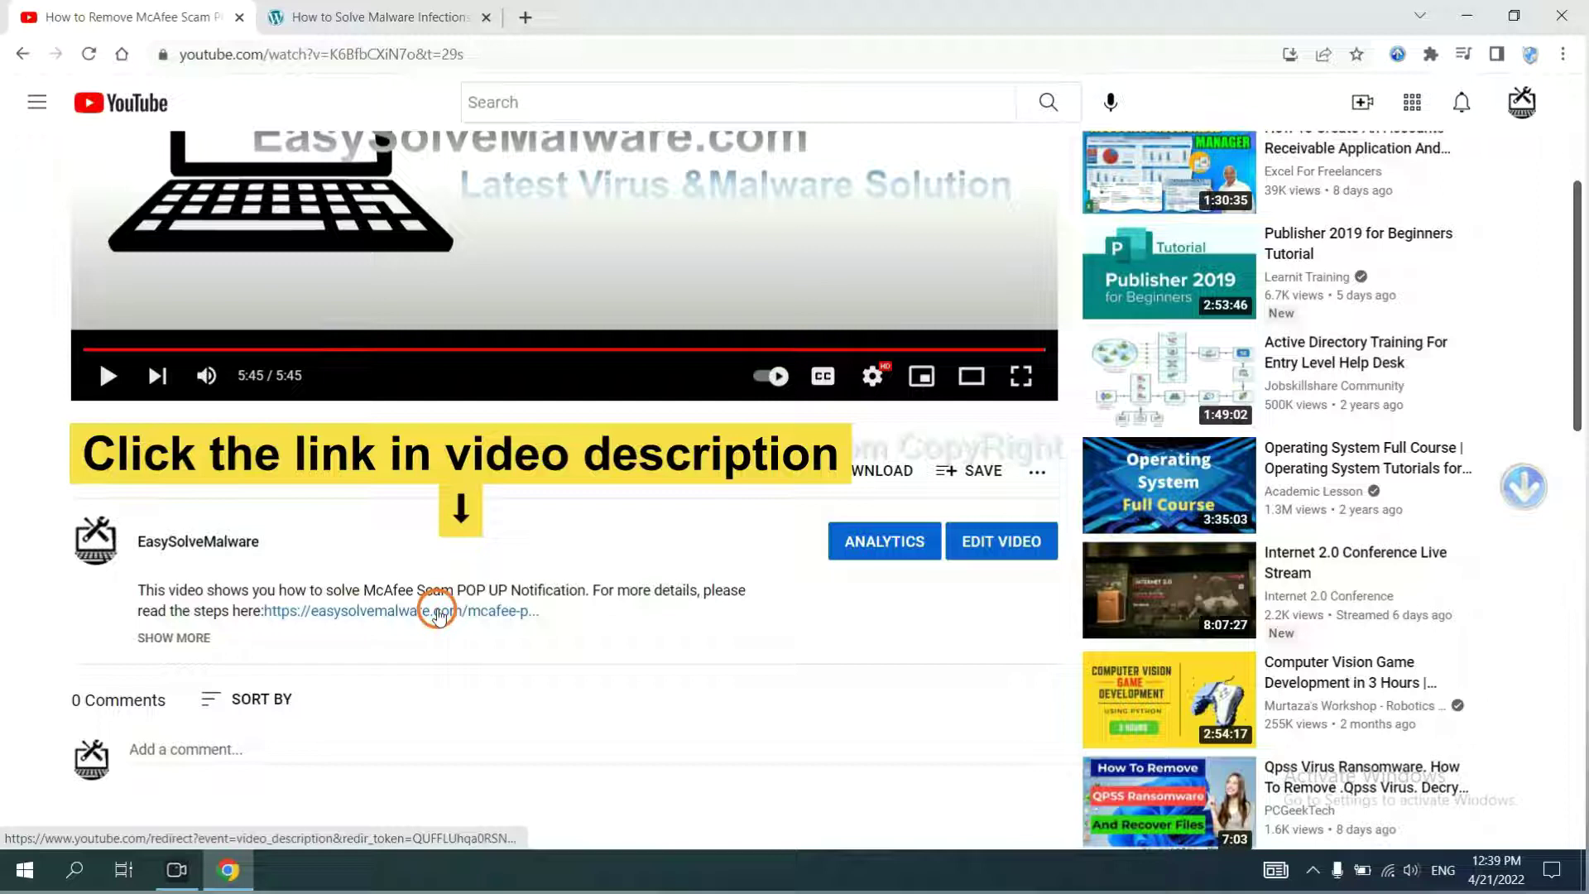
Download SpyHunter for Windows from the linked removal guide and run the installer.
{"action": "left_click", "coordinate": [401, 16]}
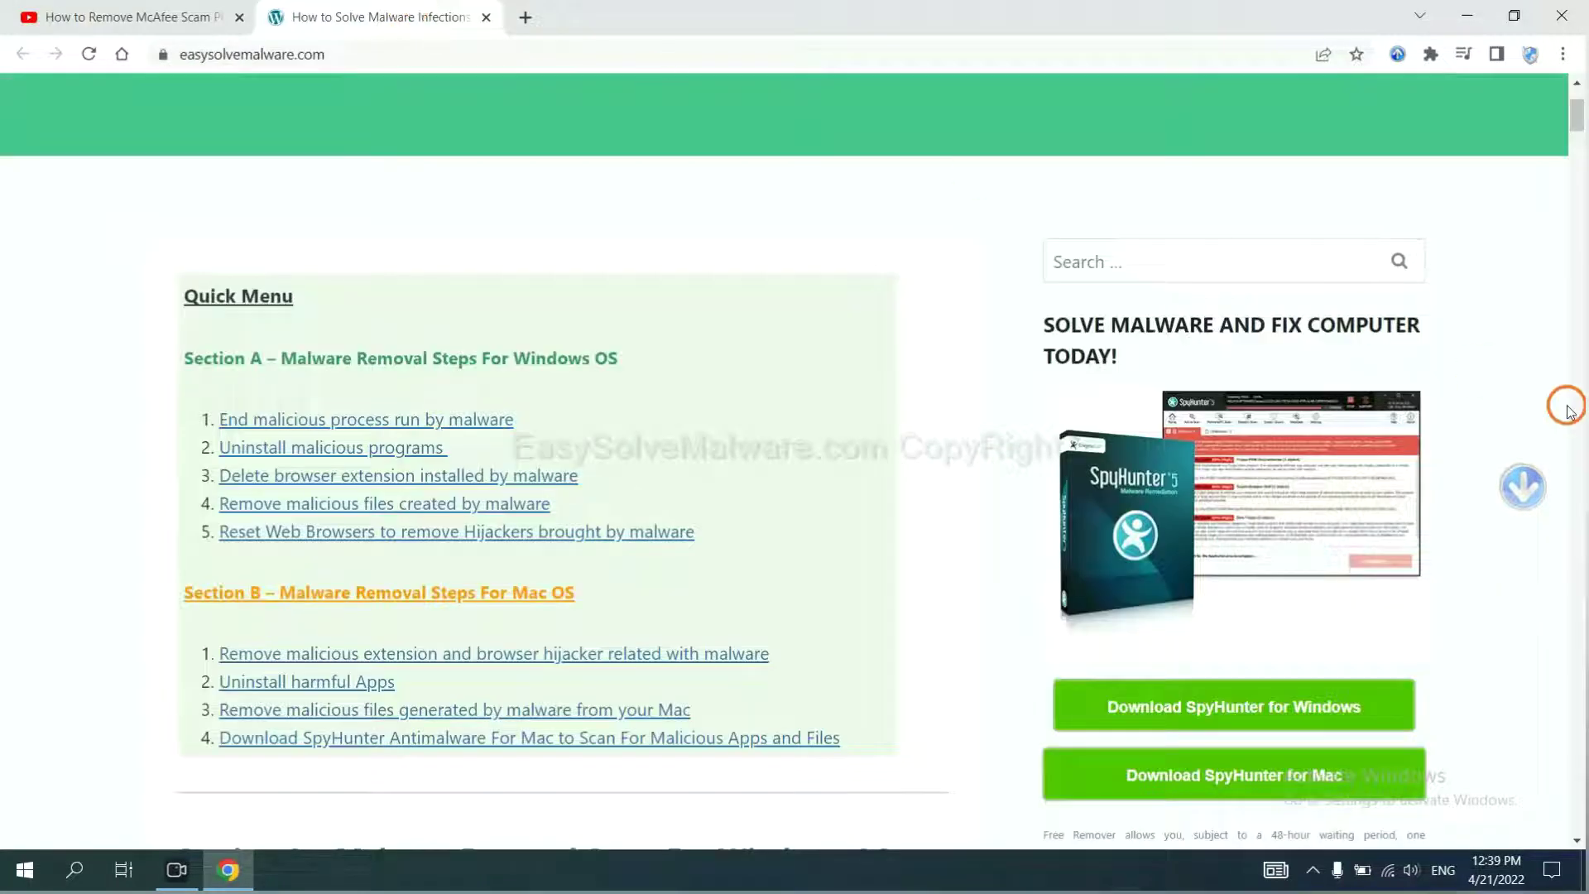
{"action": "scroll", "coordinate": [1572, 422], "scroll_direction": "down", "scroll_amount": 3}
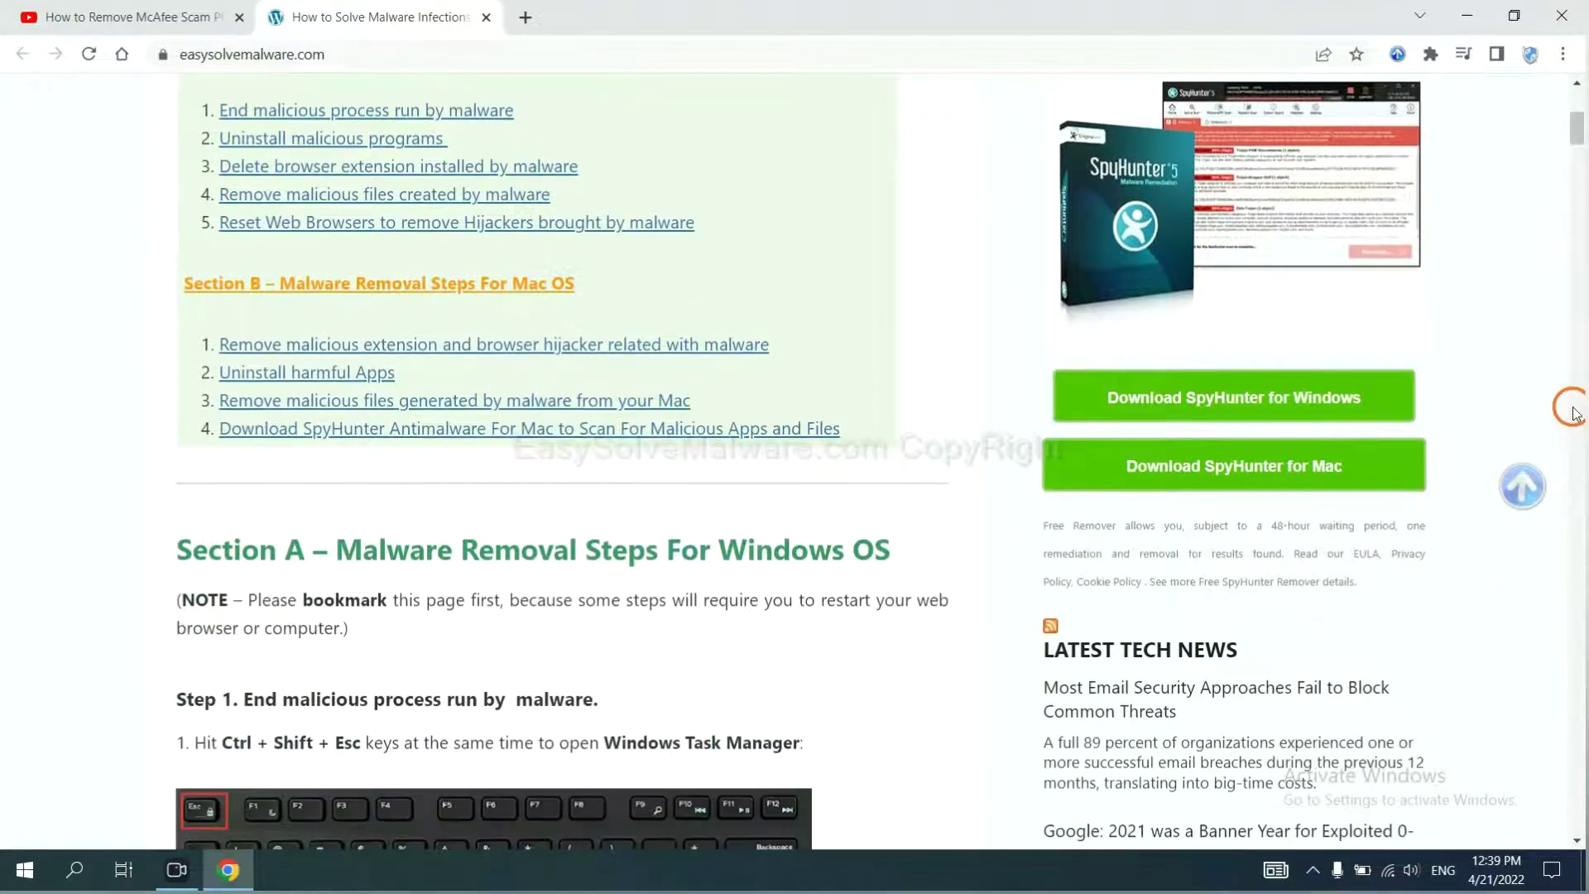
{"action": "left_click", "coordinate": [1347, 392]}
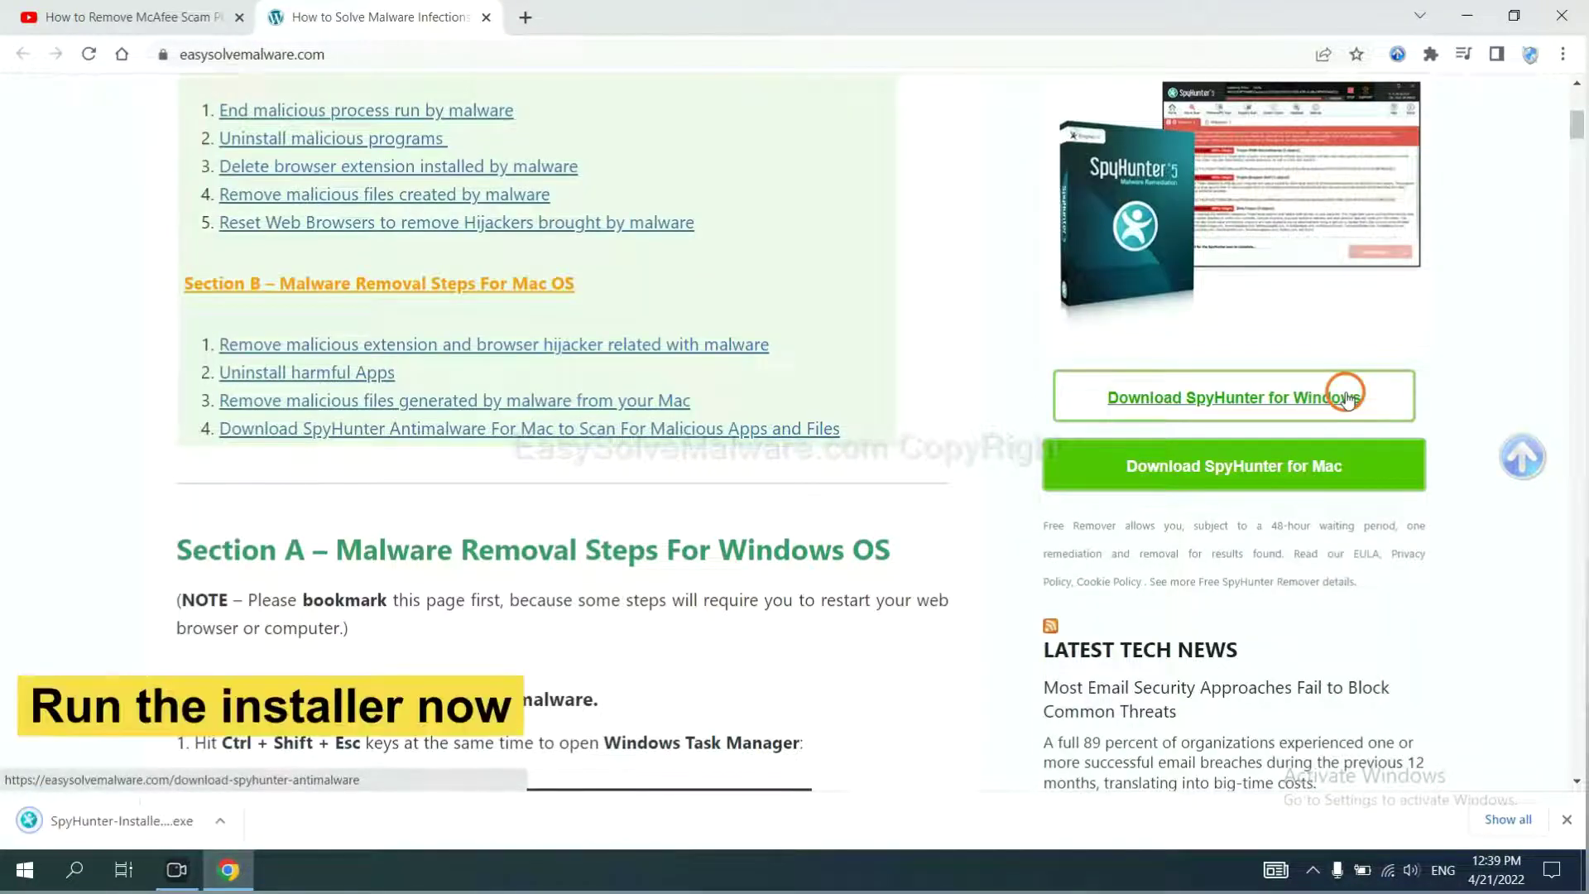
{"action": "left_click", "coordinate": [101, 826]}
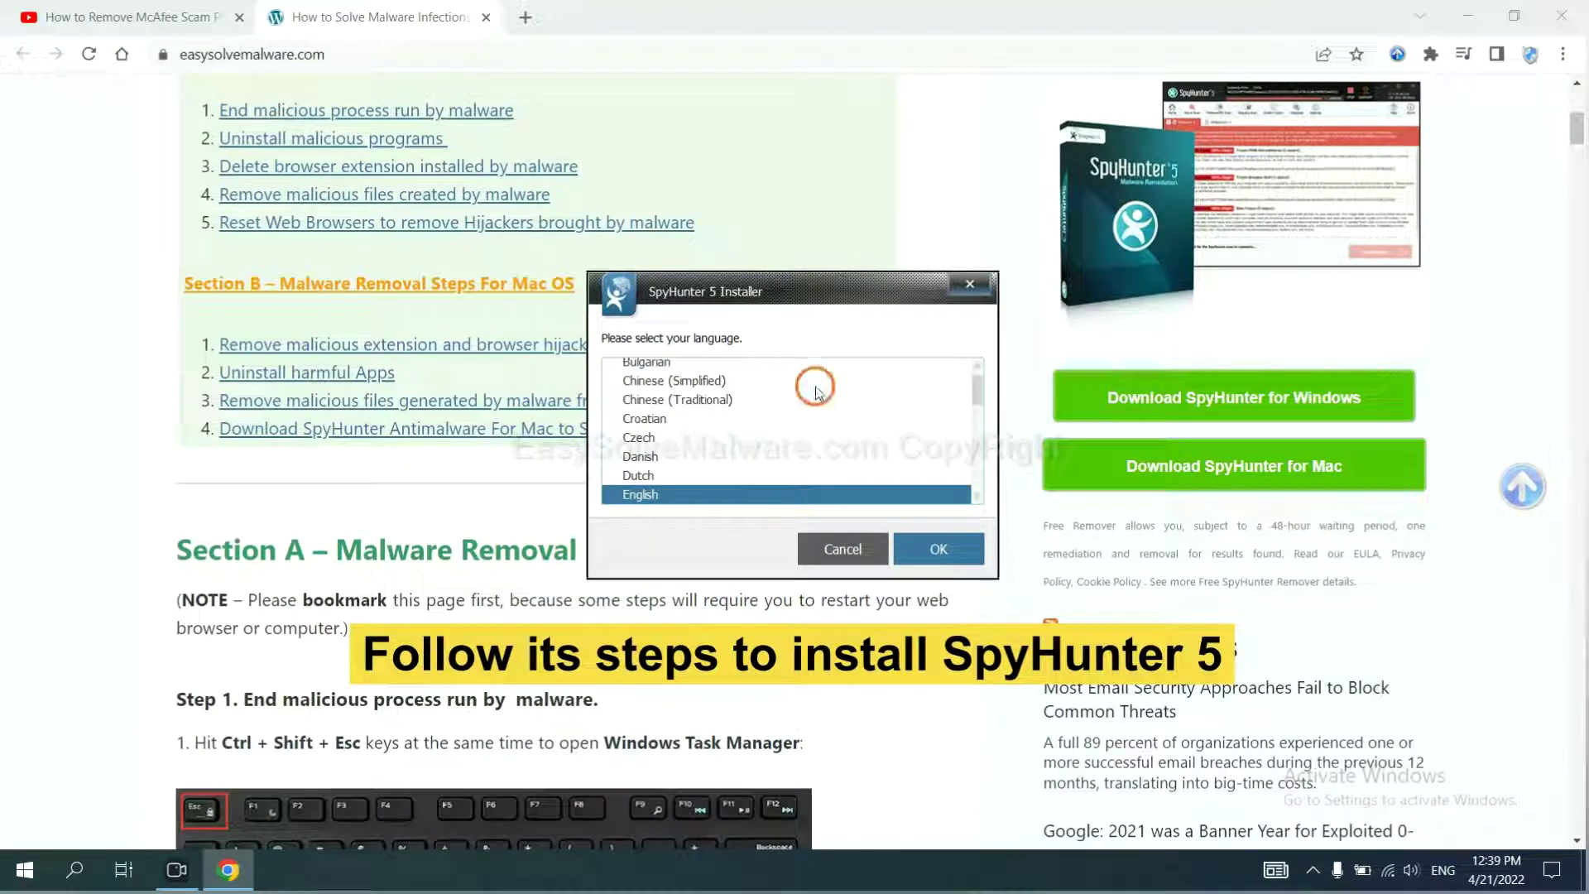
Install SpyHunter 5 in English, accepting the EULA and Privacy Policy, and finish setup.
{"action": "left_click", "coordinate": [914, 547]}
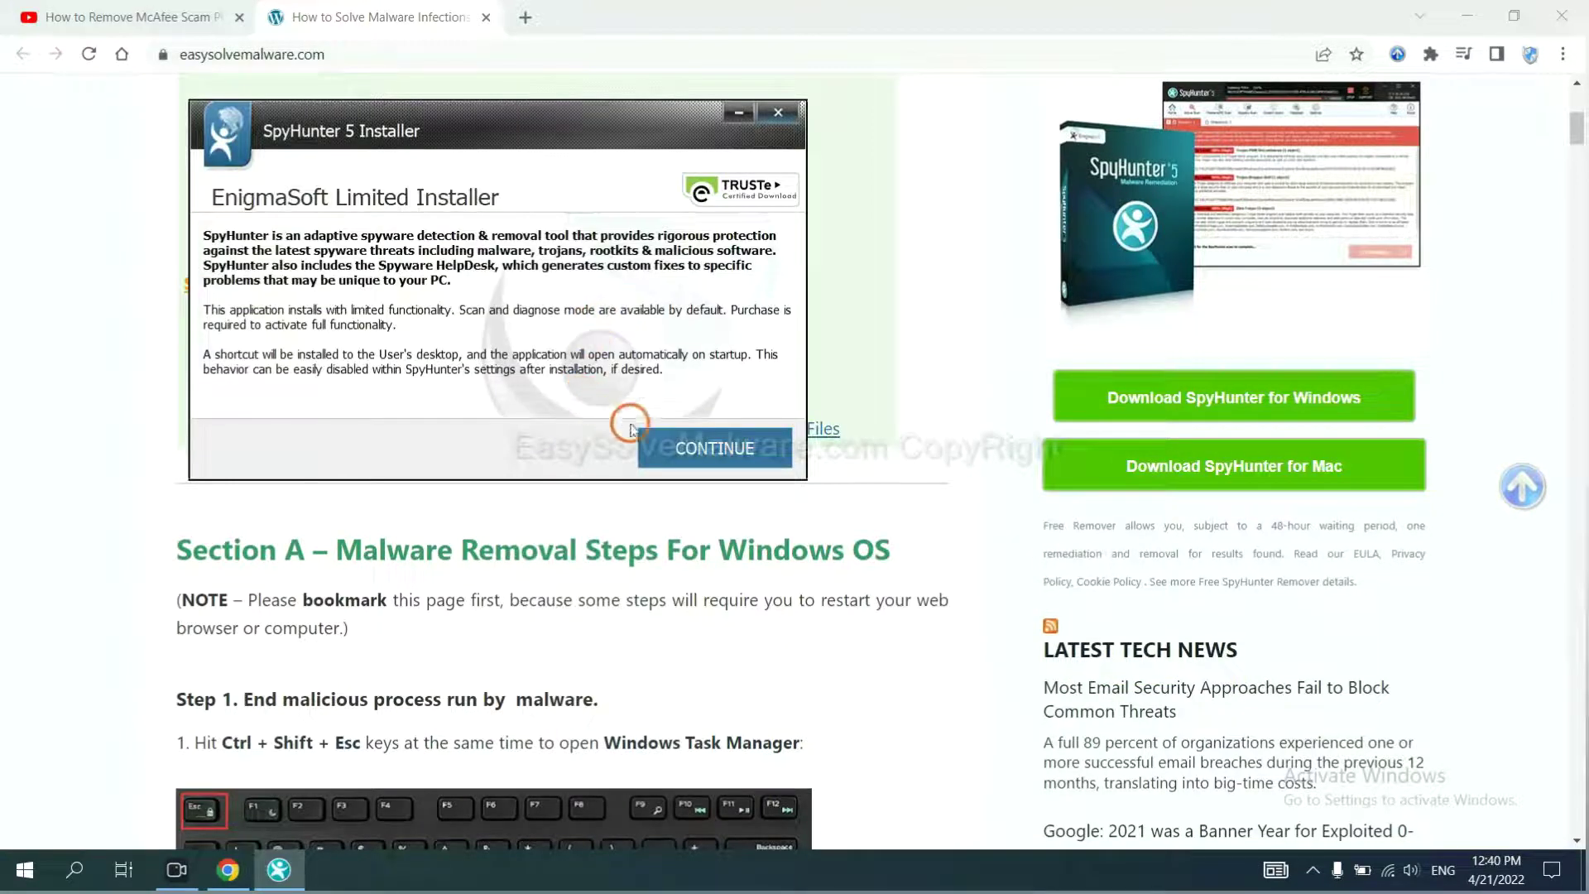
{"action": "left_click", "coordinate": [677, 451]}
{"action": "left_click", "coordinate": [509, 395]}
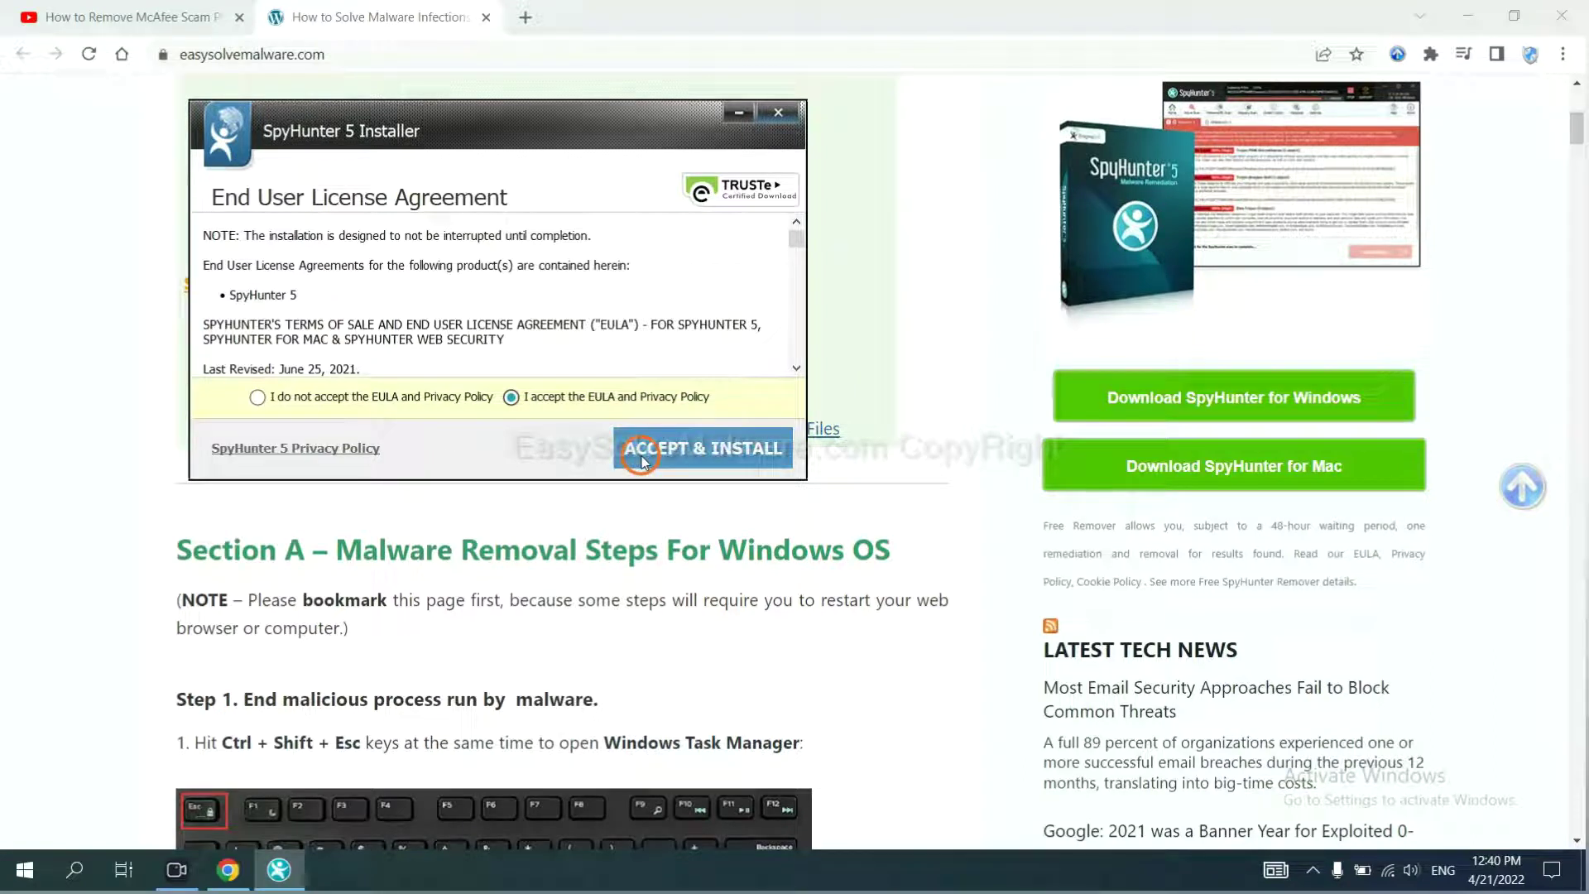
{"action": "left_click", "coordinate": [643, 458]}
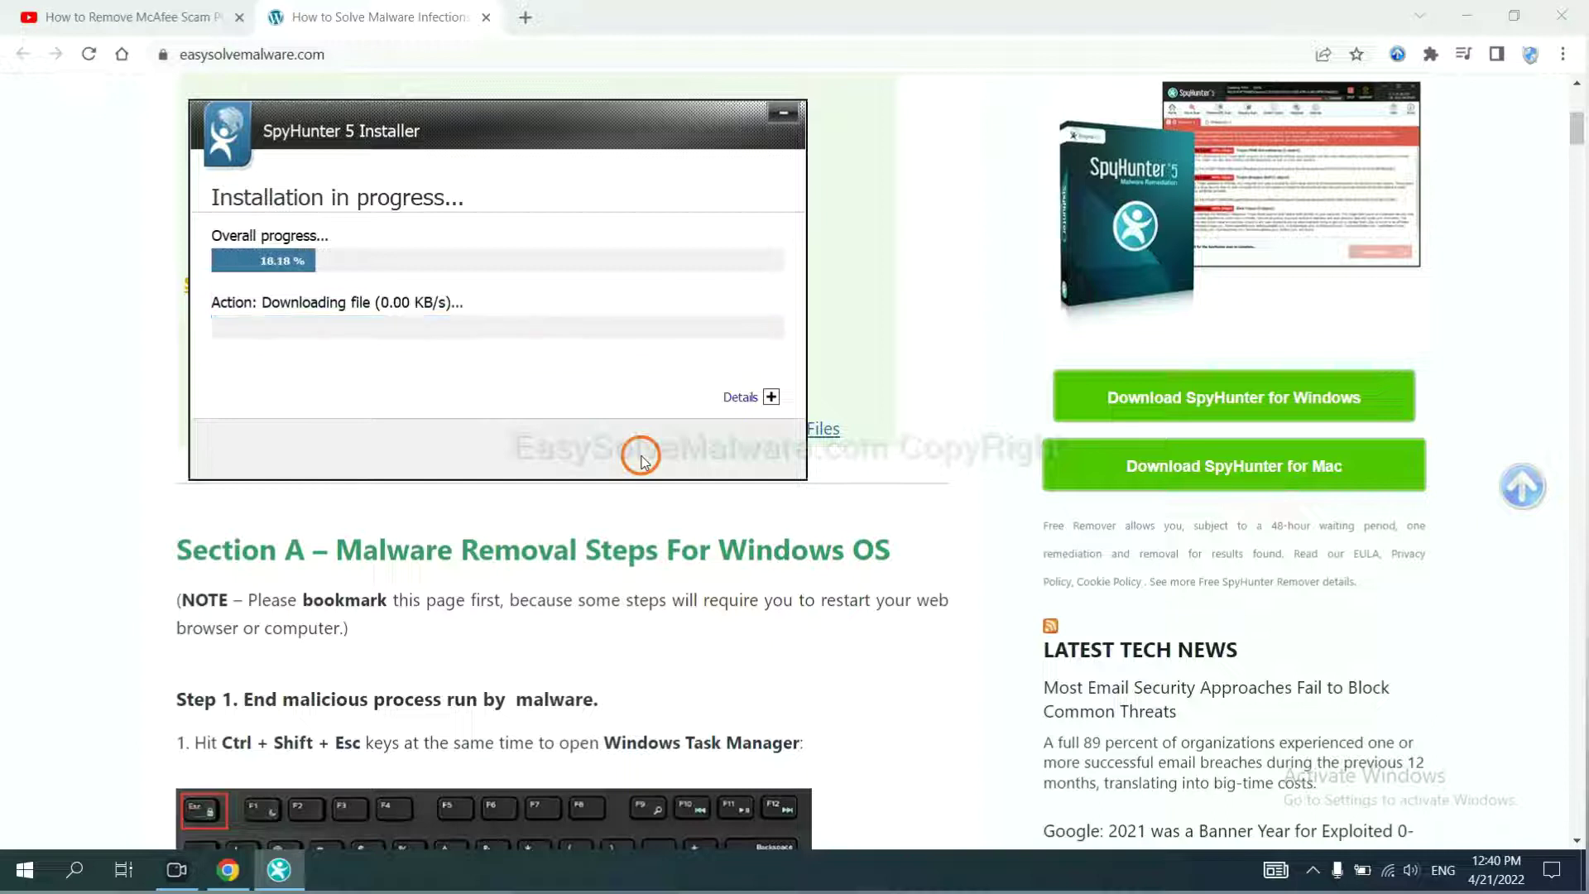
{"action": "left_click", "coordinate": [778, 562]}
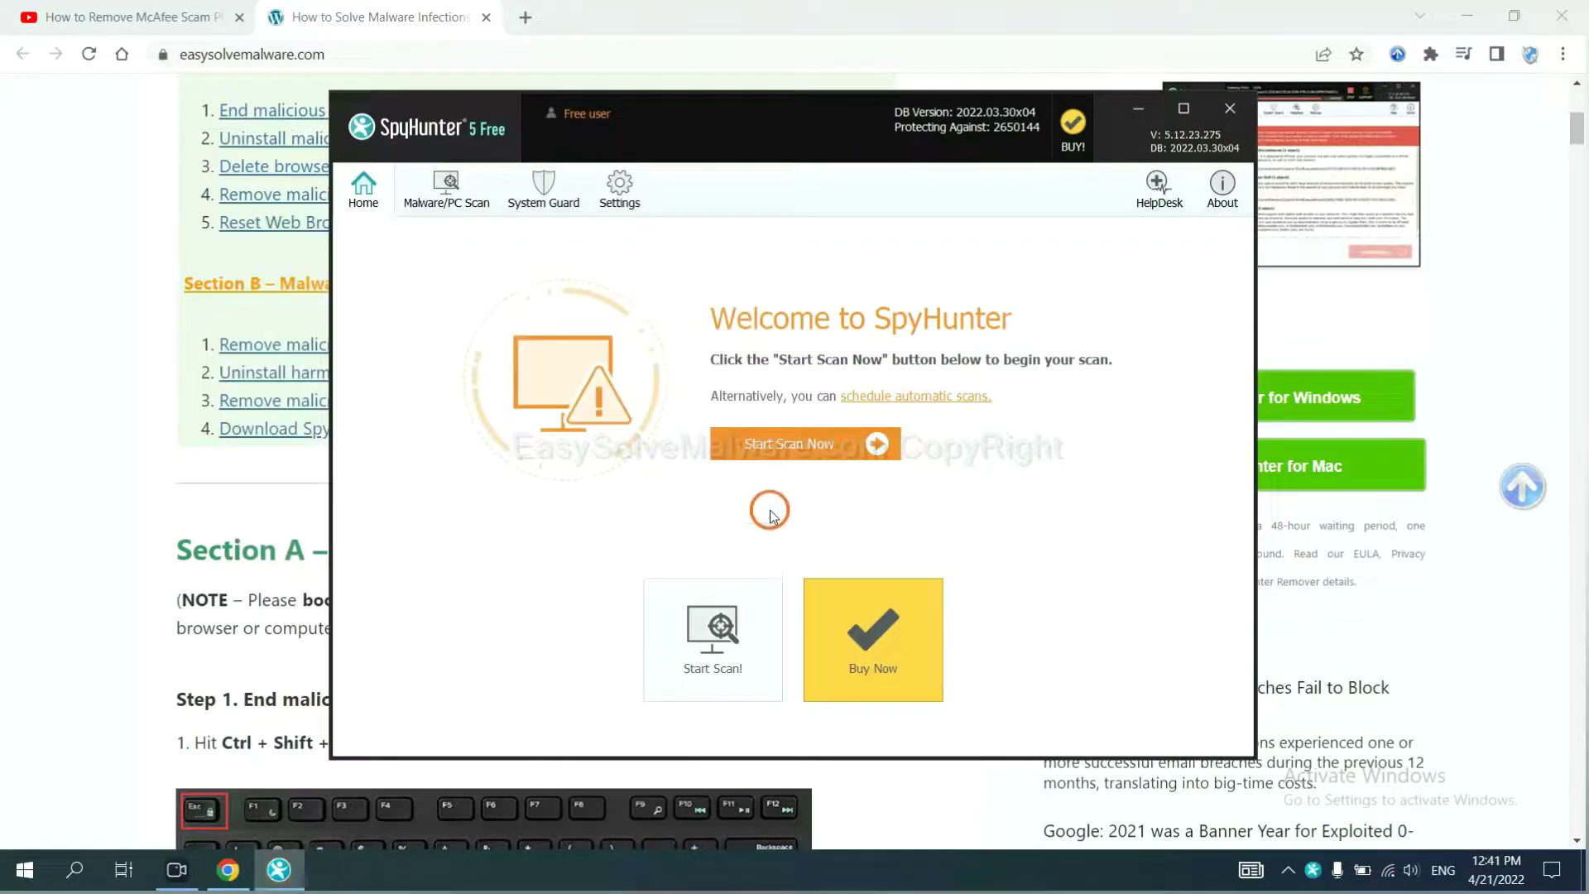
Run a malware scan and continue past the detected unknown startup object remove360.bat.
{"action": "left_click", "coordinate": [781, 447]}
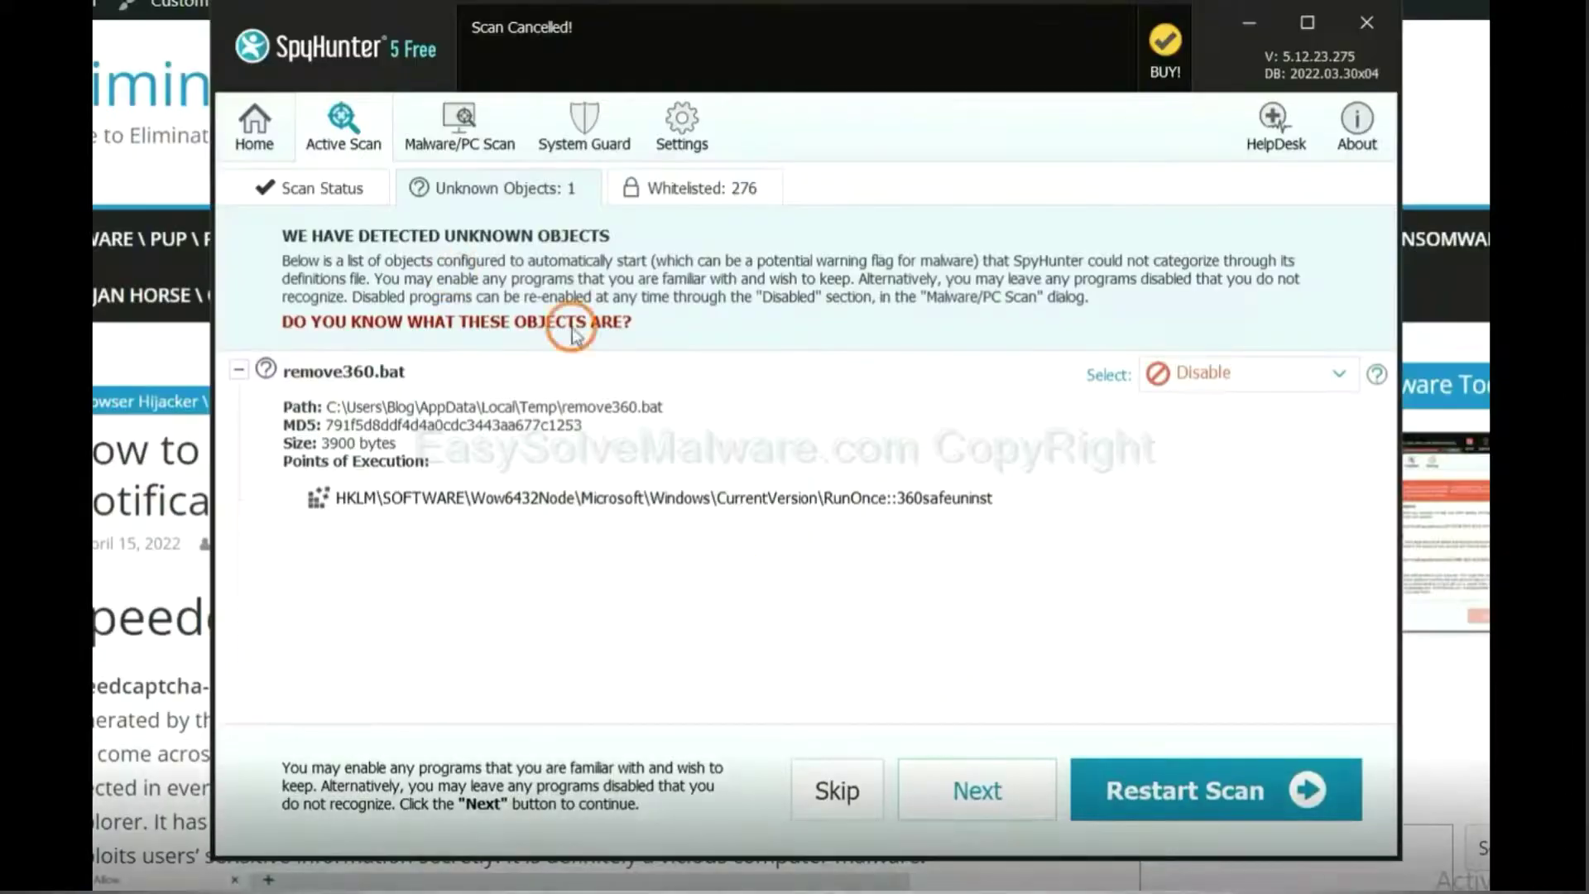
{"action": "left_click", "coordinate": [971, 788]}
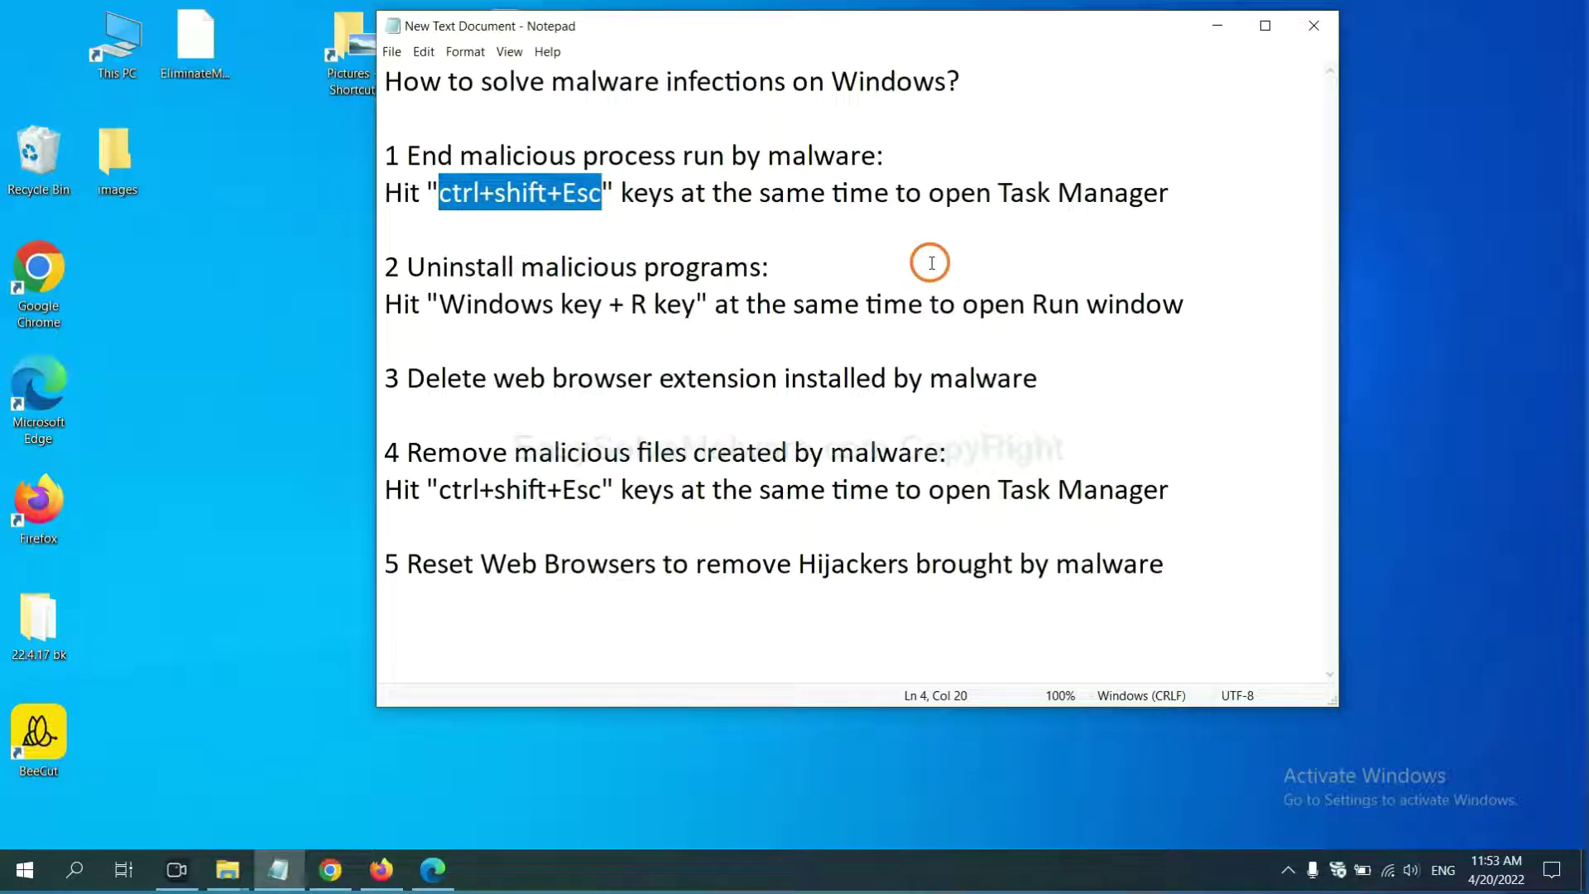
End the Usermode Font Driver Host process in Task Manager, then return to the removal notes.
{"action": "left_click", "coordinate": [561, 202]}
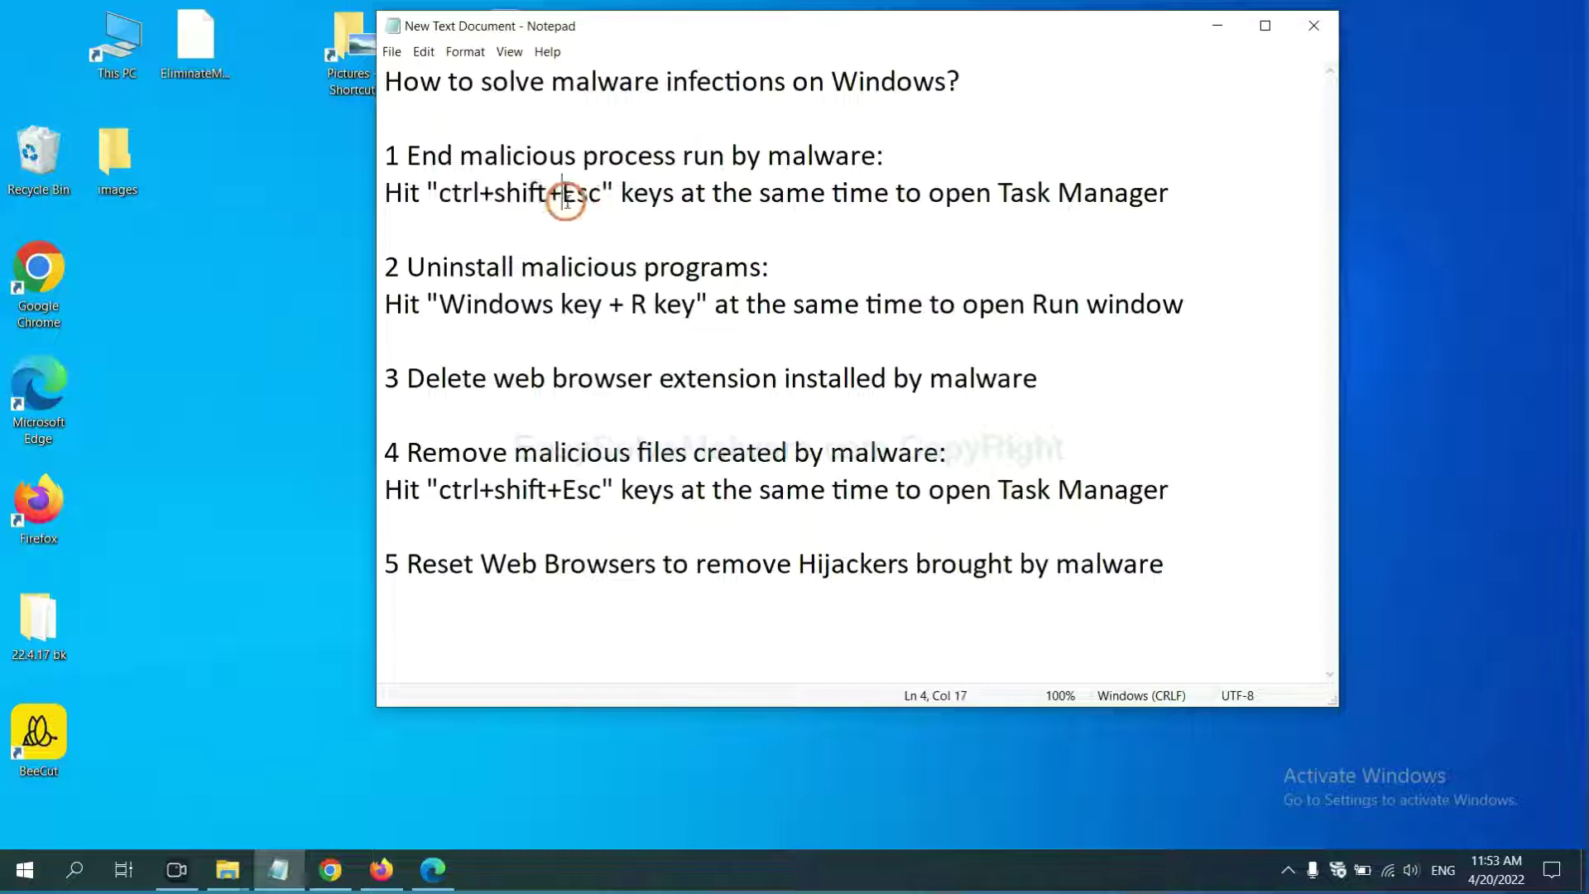
{"action": "left_click_drag", "start_coordinate": [603, 190], "coordinate": [444, 199]}
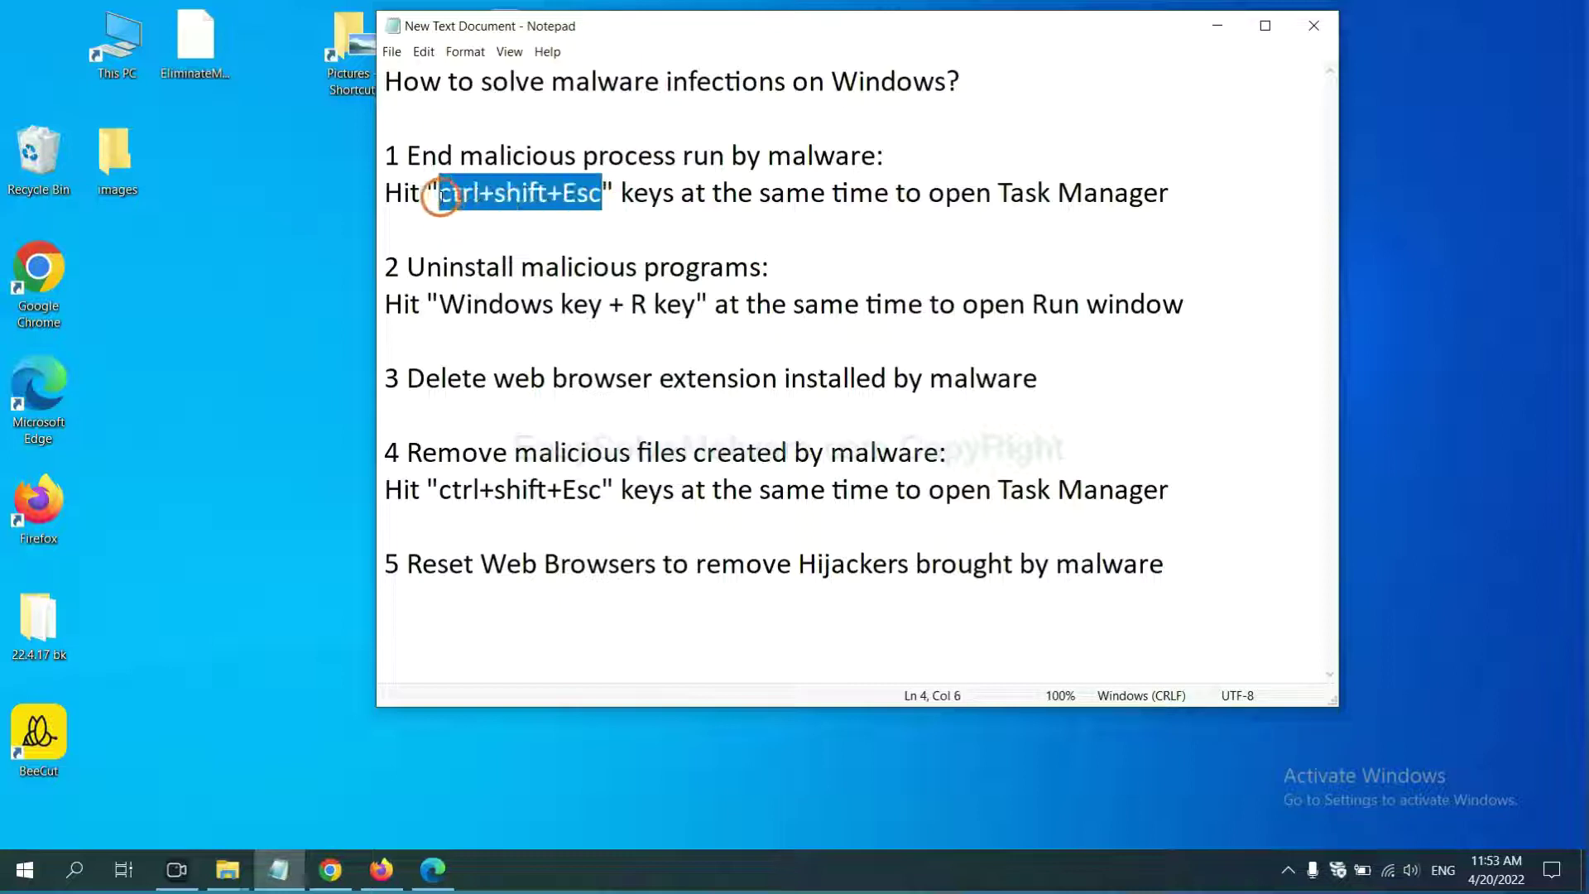
{"action": "key", "text": "ctrl+shift+Escape"}
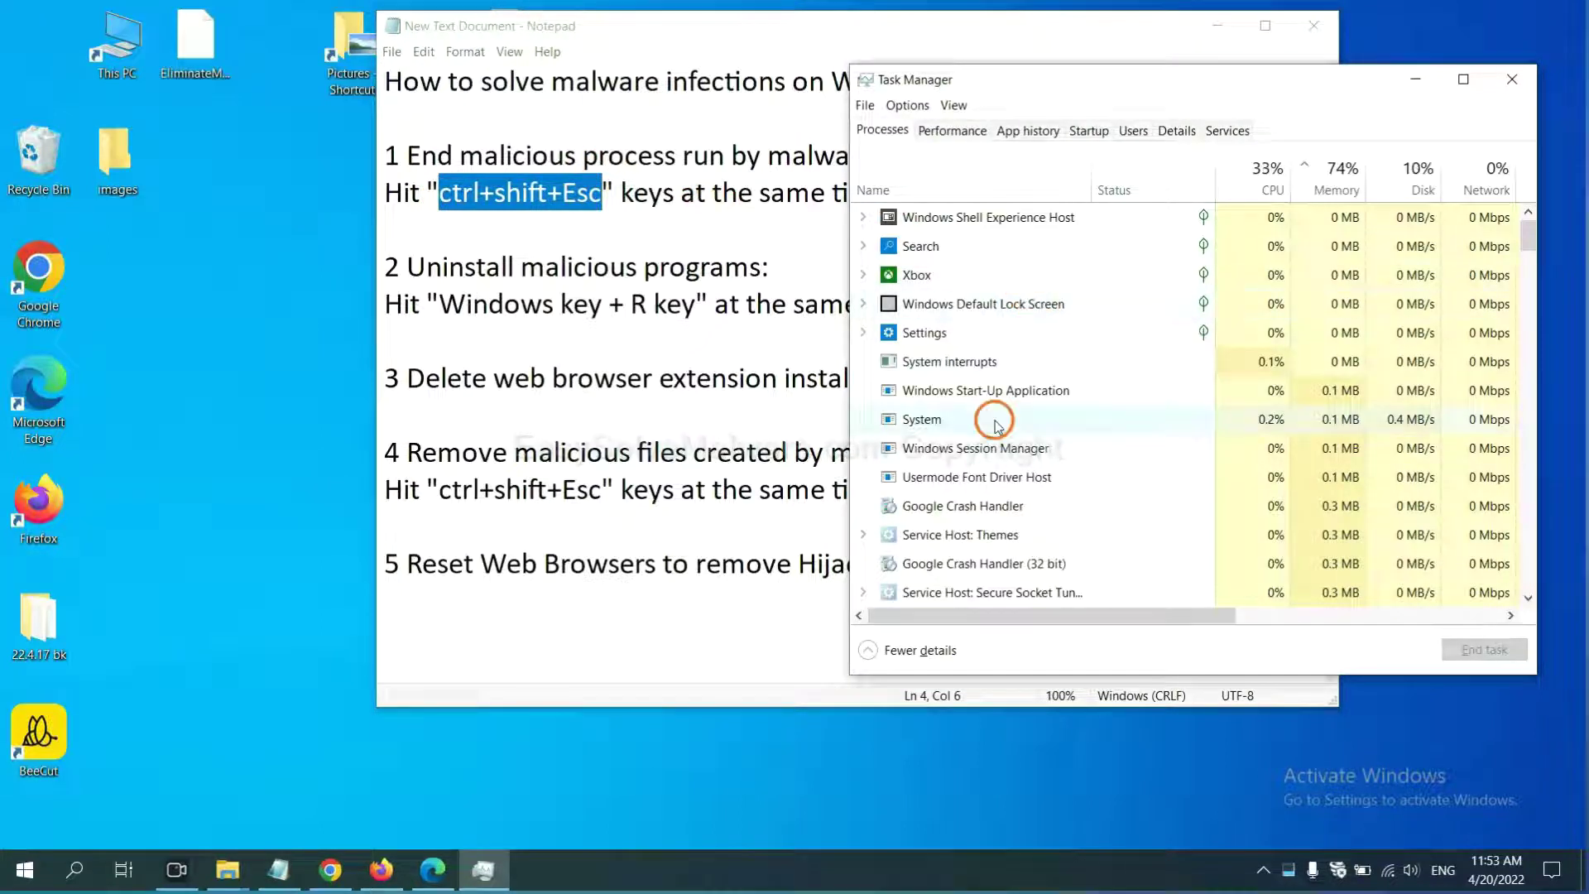
{"action": "left_click", "coordinate": [1058, 418]}
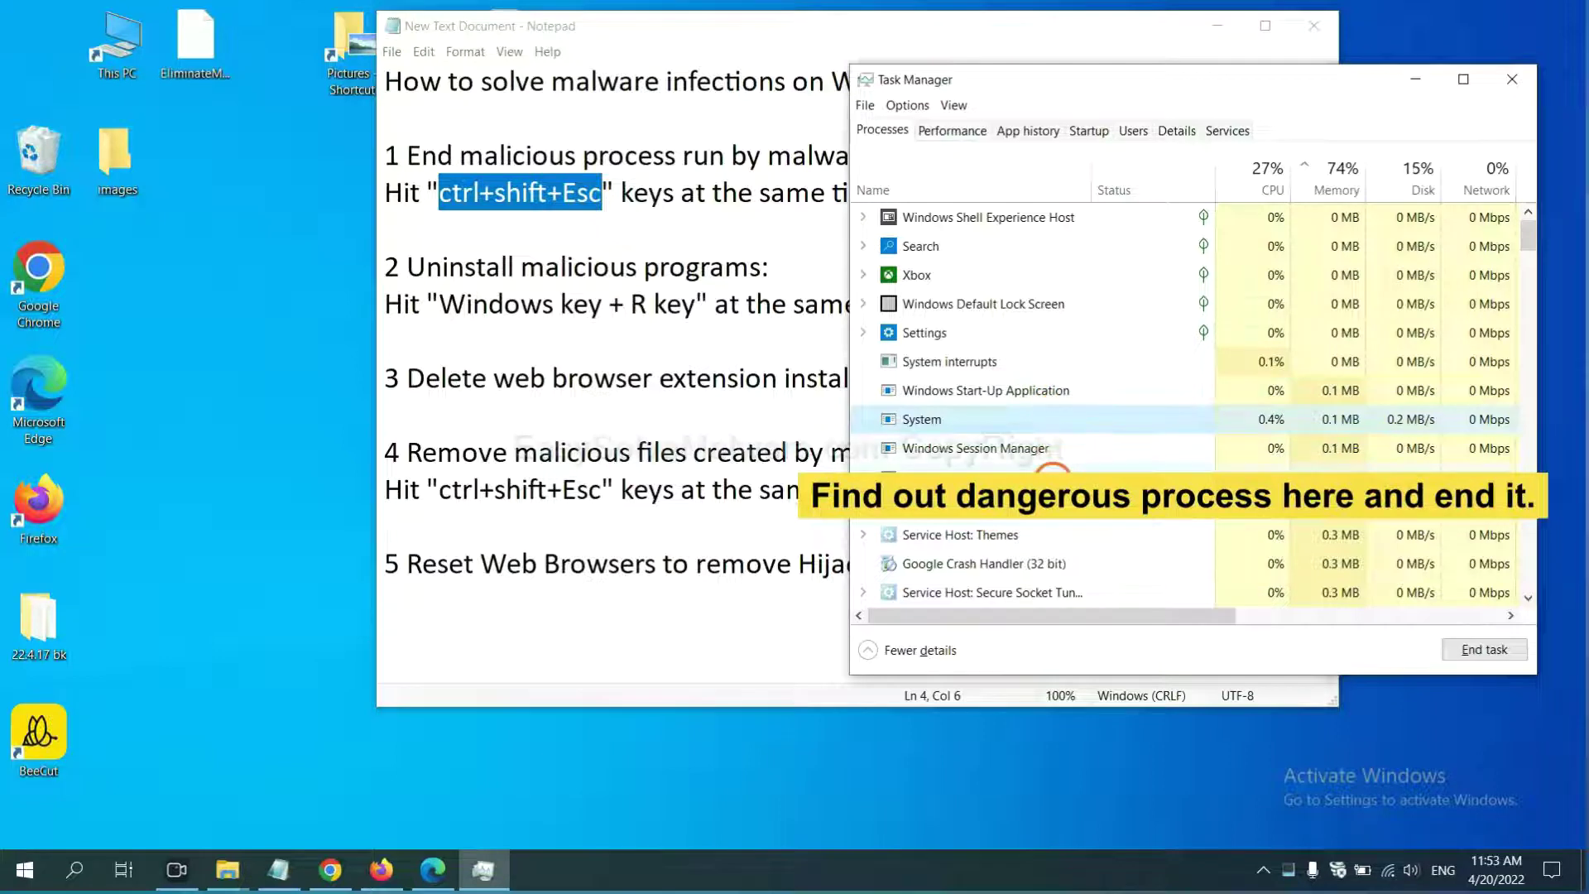
{"action": "left_click", "coordinate": [1053, 476]}
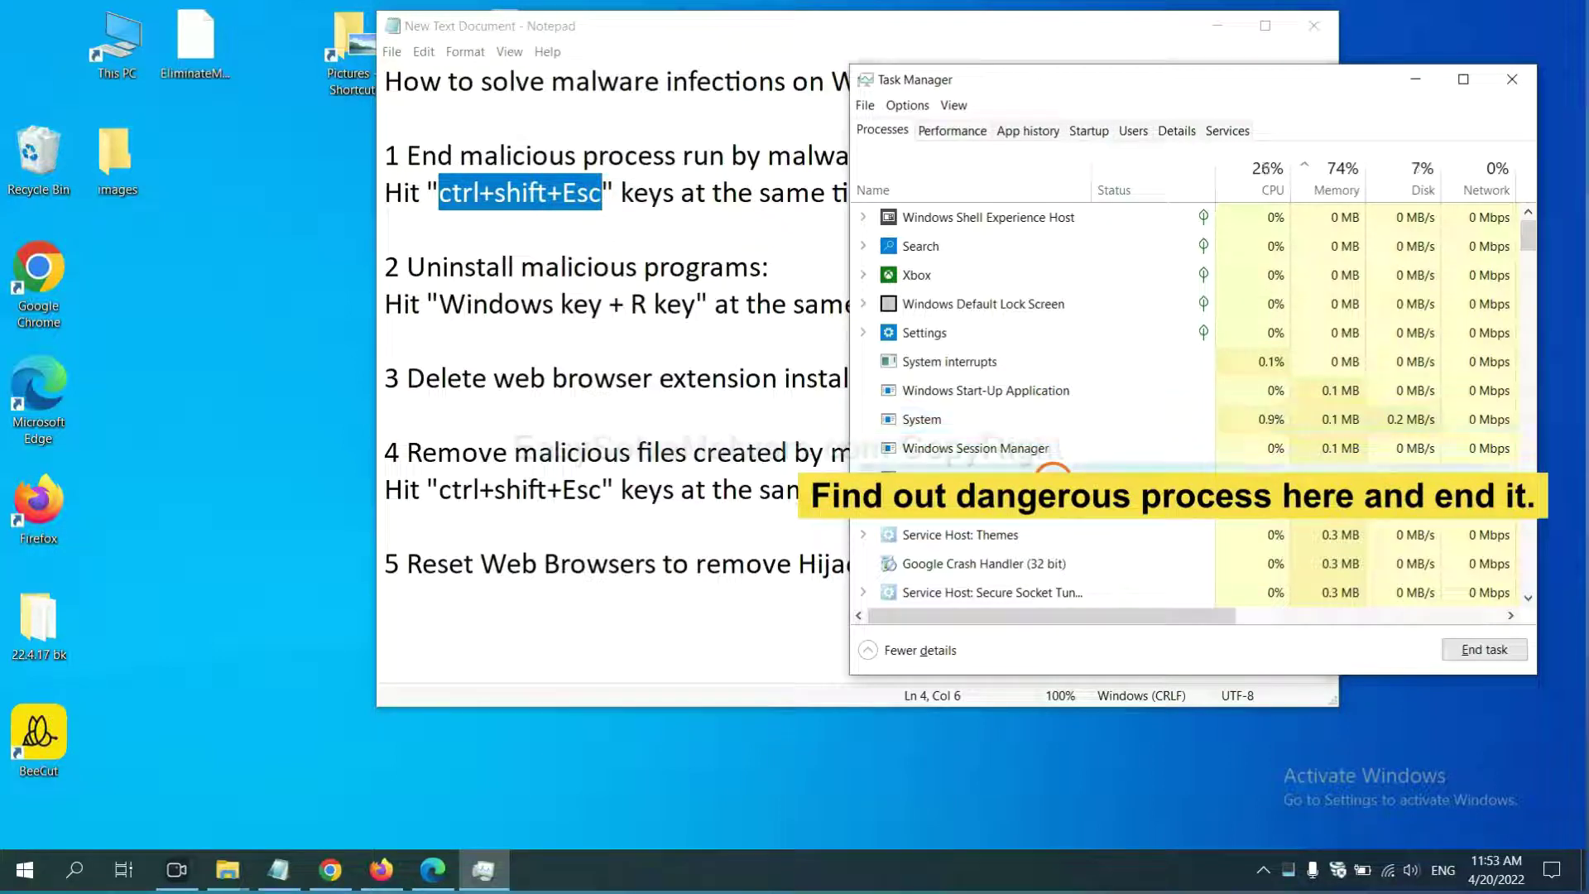
{"action": "left_click", "coordinate": [1487, 650]}
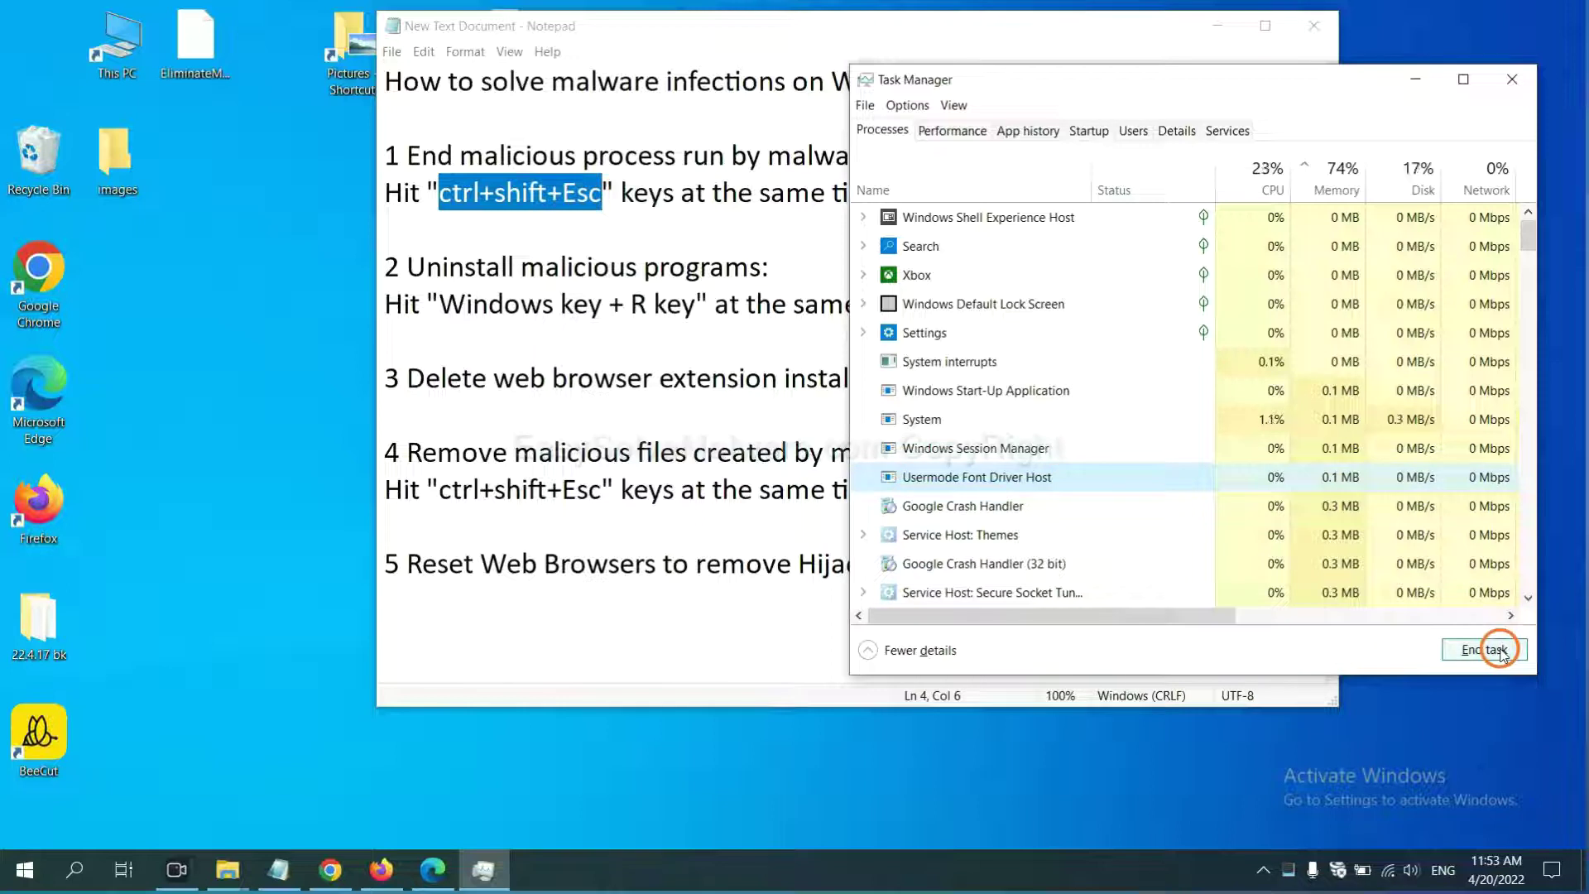
{"action": "left_click", "coordinate": [1506, 82]}
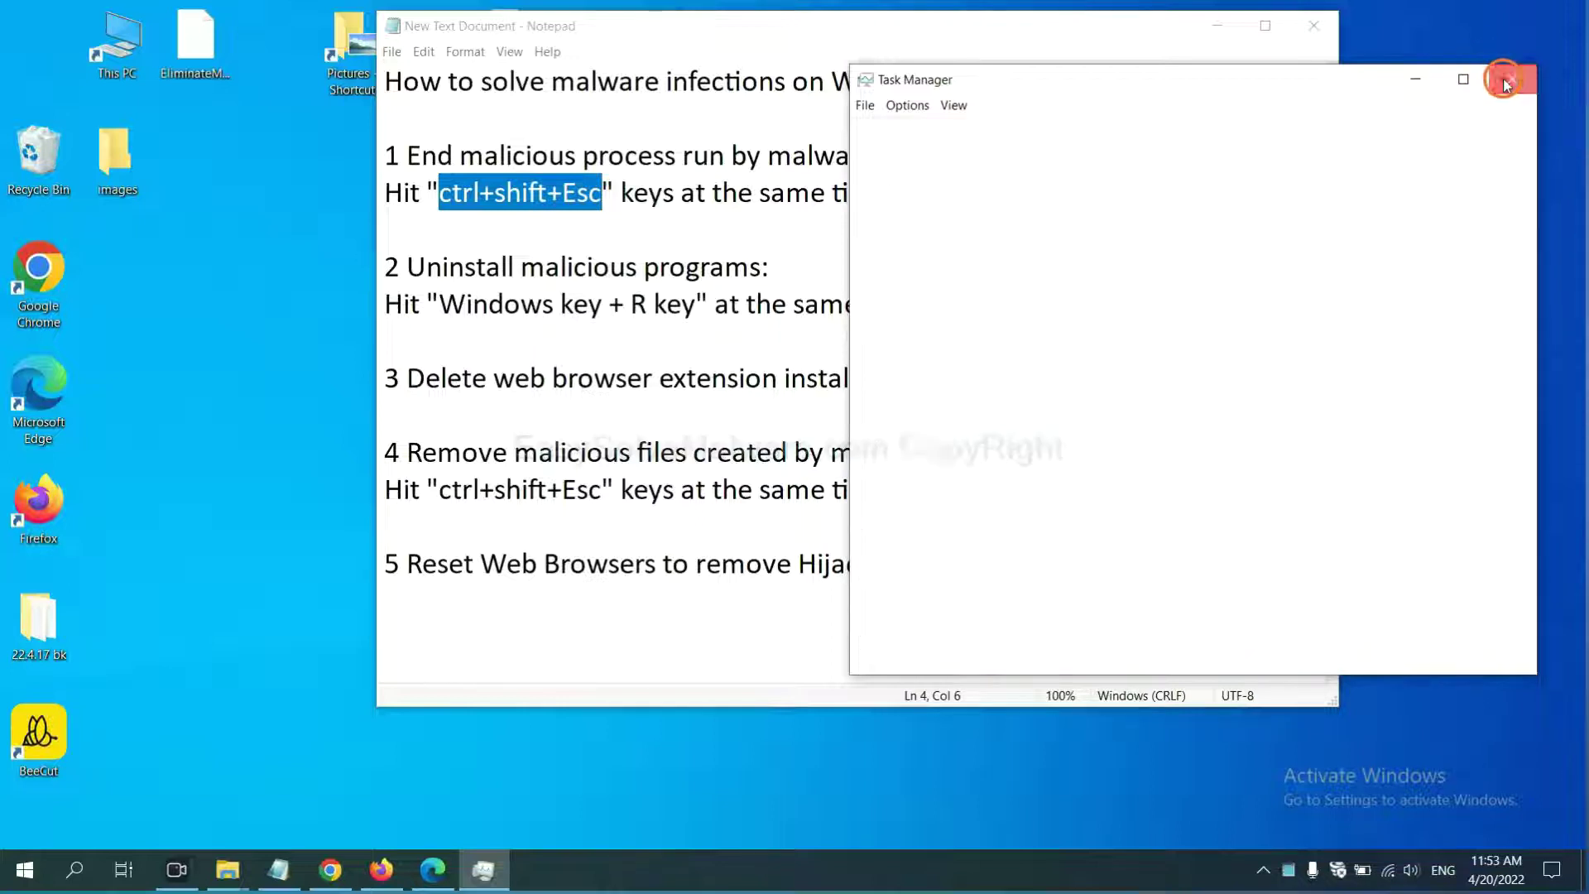
{"action": "left_click", "coordinate": [984, 288]}
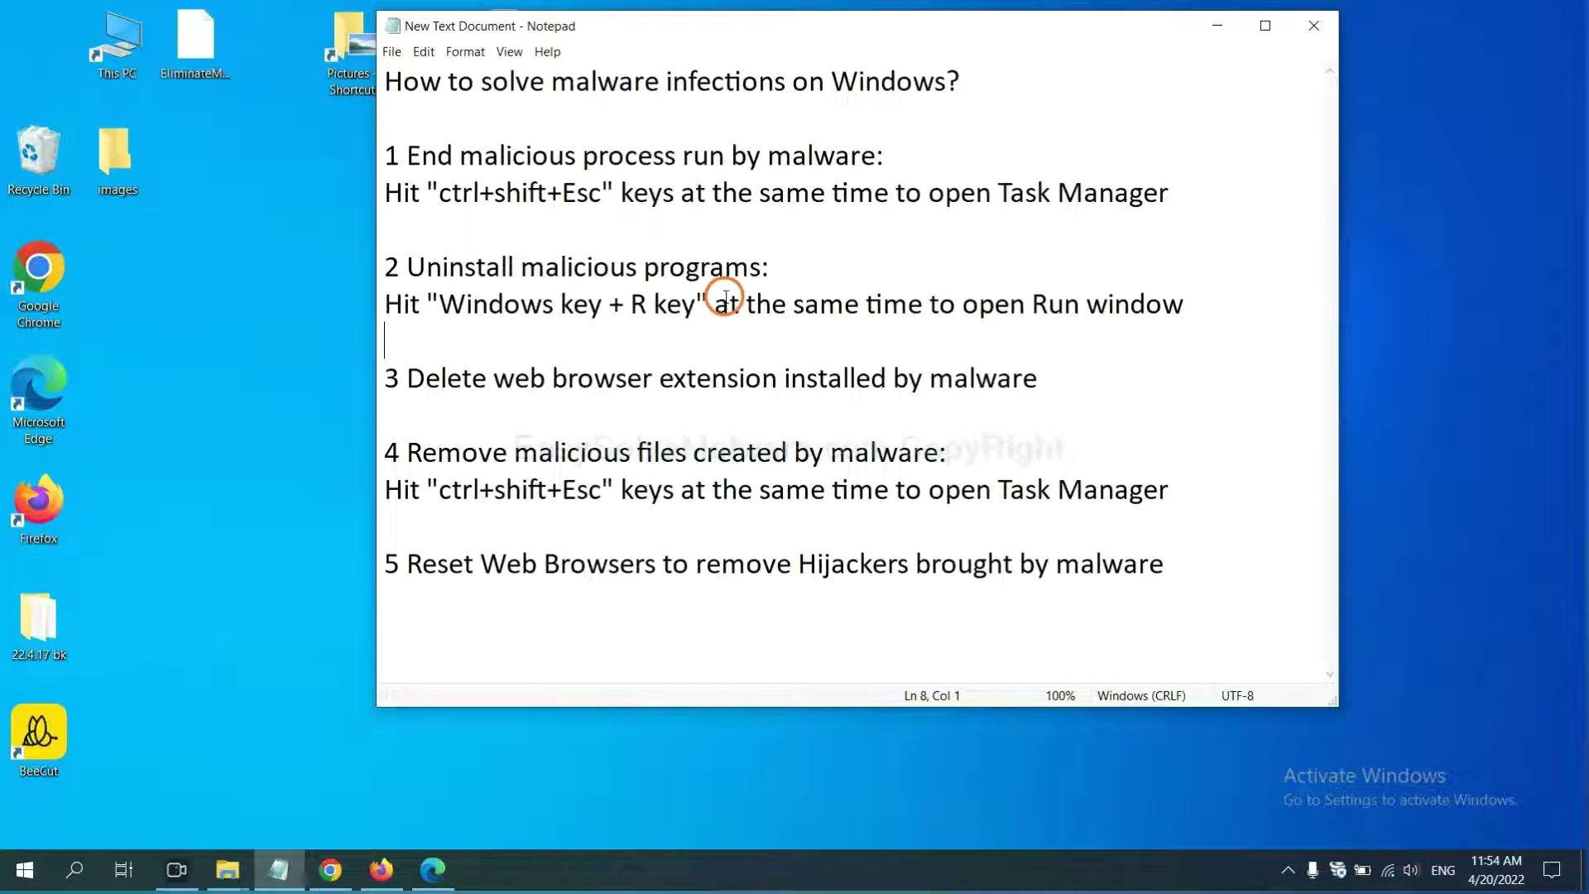
Via the Run window, reach Programs and Features and select Xiph.Org Open Codecs for uninstalling.
{"action": "left_click_drag", "start_coordinate": [439, 308], "coordinate": [693, 321]}
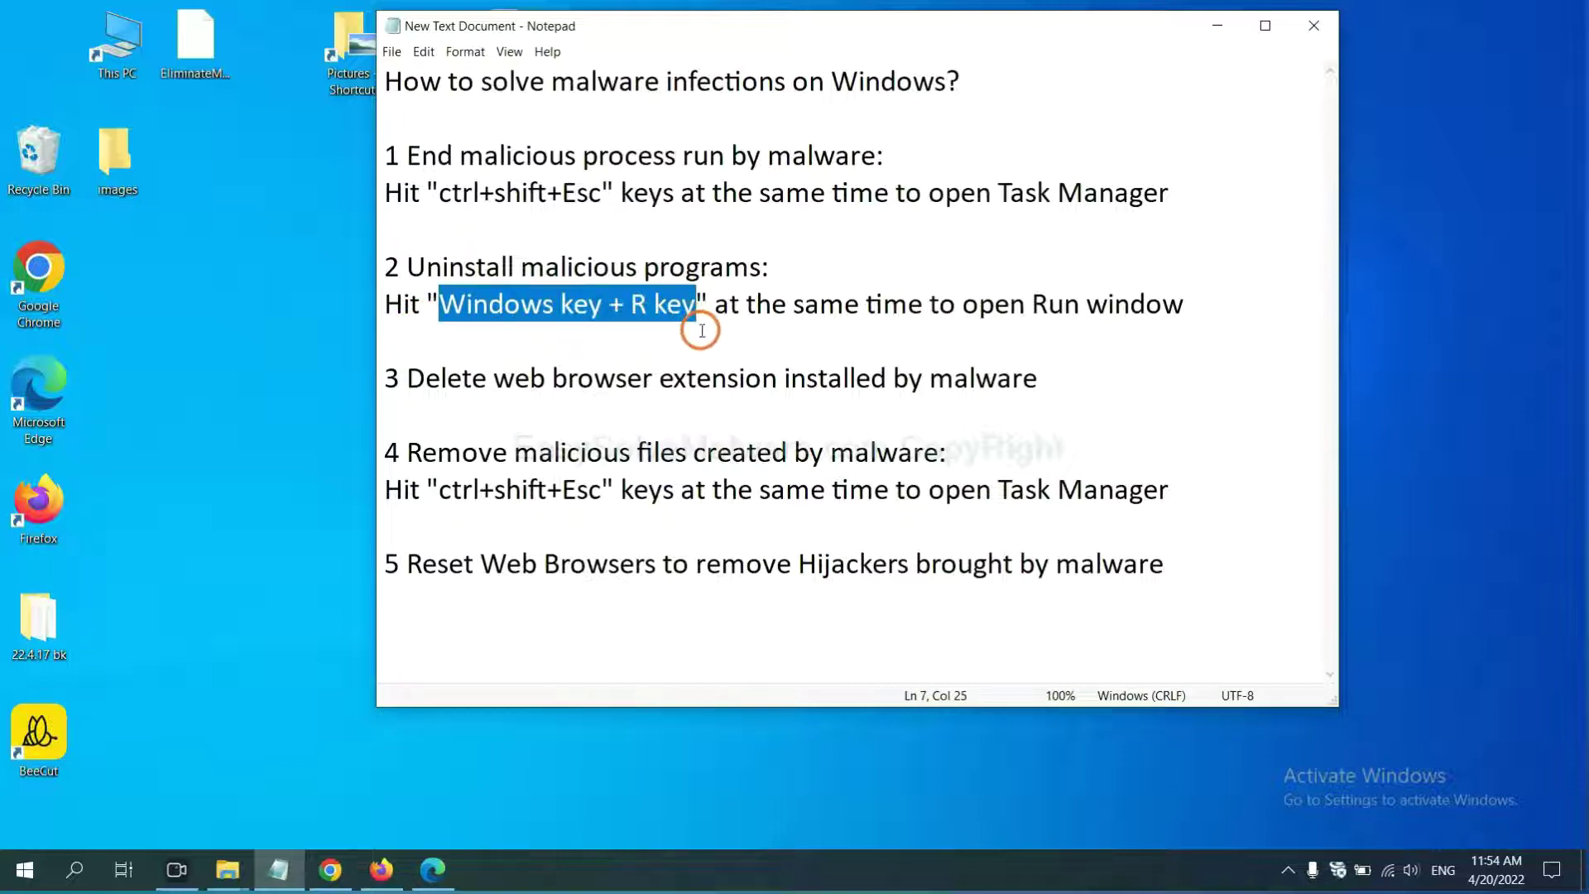
{"action": "key", "text": "super+r"}
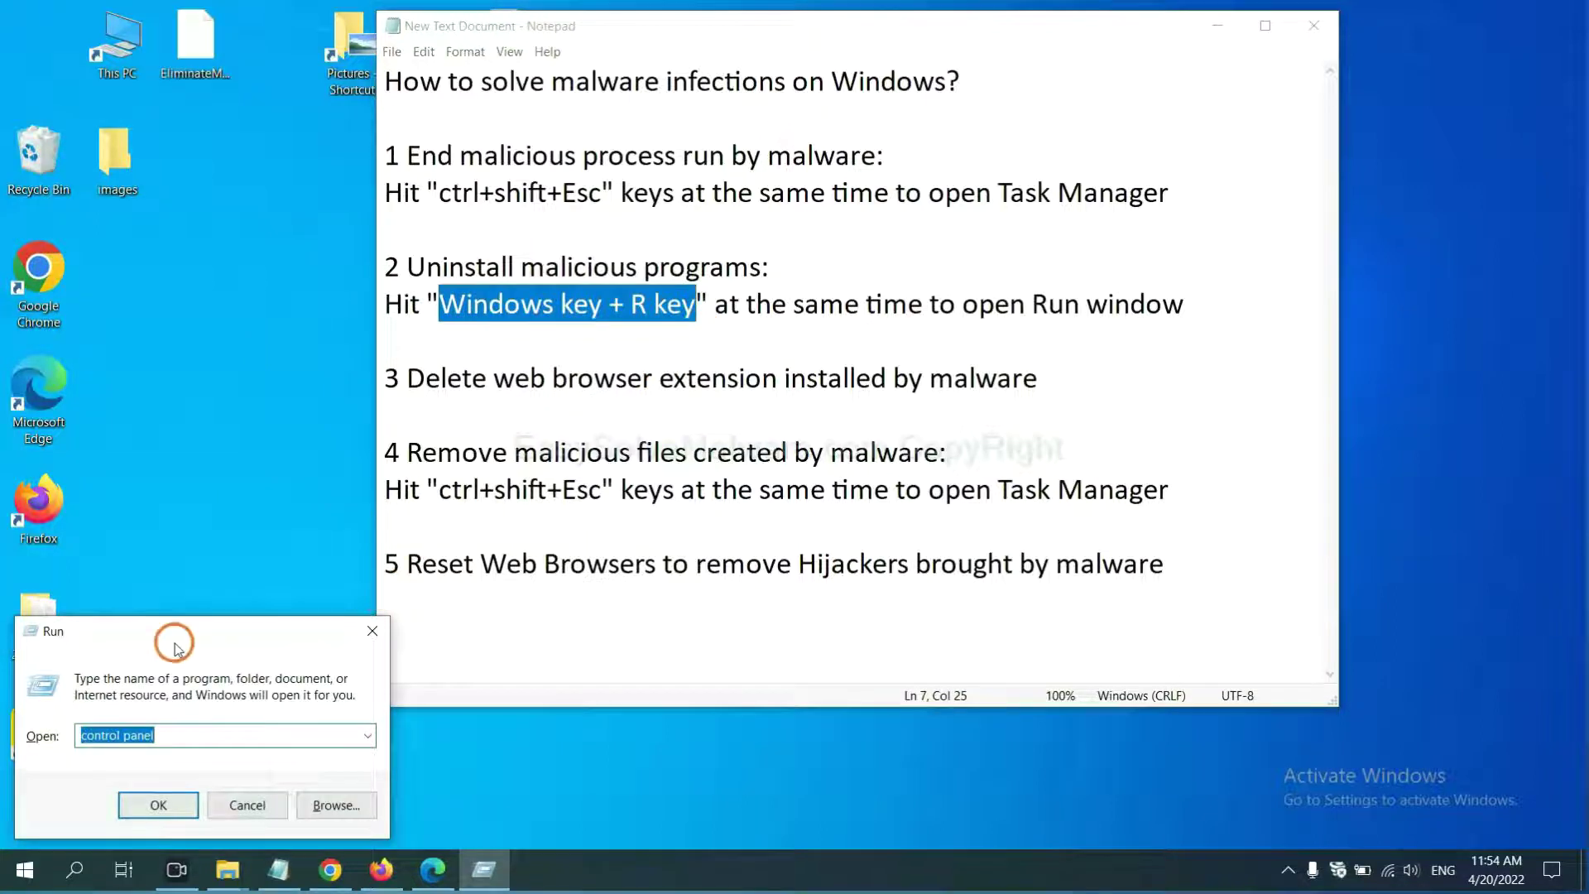
{"action": "mouse_move", "coordinate": [175, 647]}
{"action": "left_mouse_down"}
{"action": "mouse_move", "coordinate": [948, 451]}
{"action": "mouse_move", "coordinate": [1211, 276]}
{"action": "left_mouse_up"}
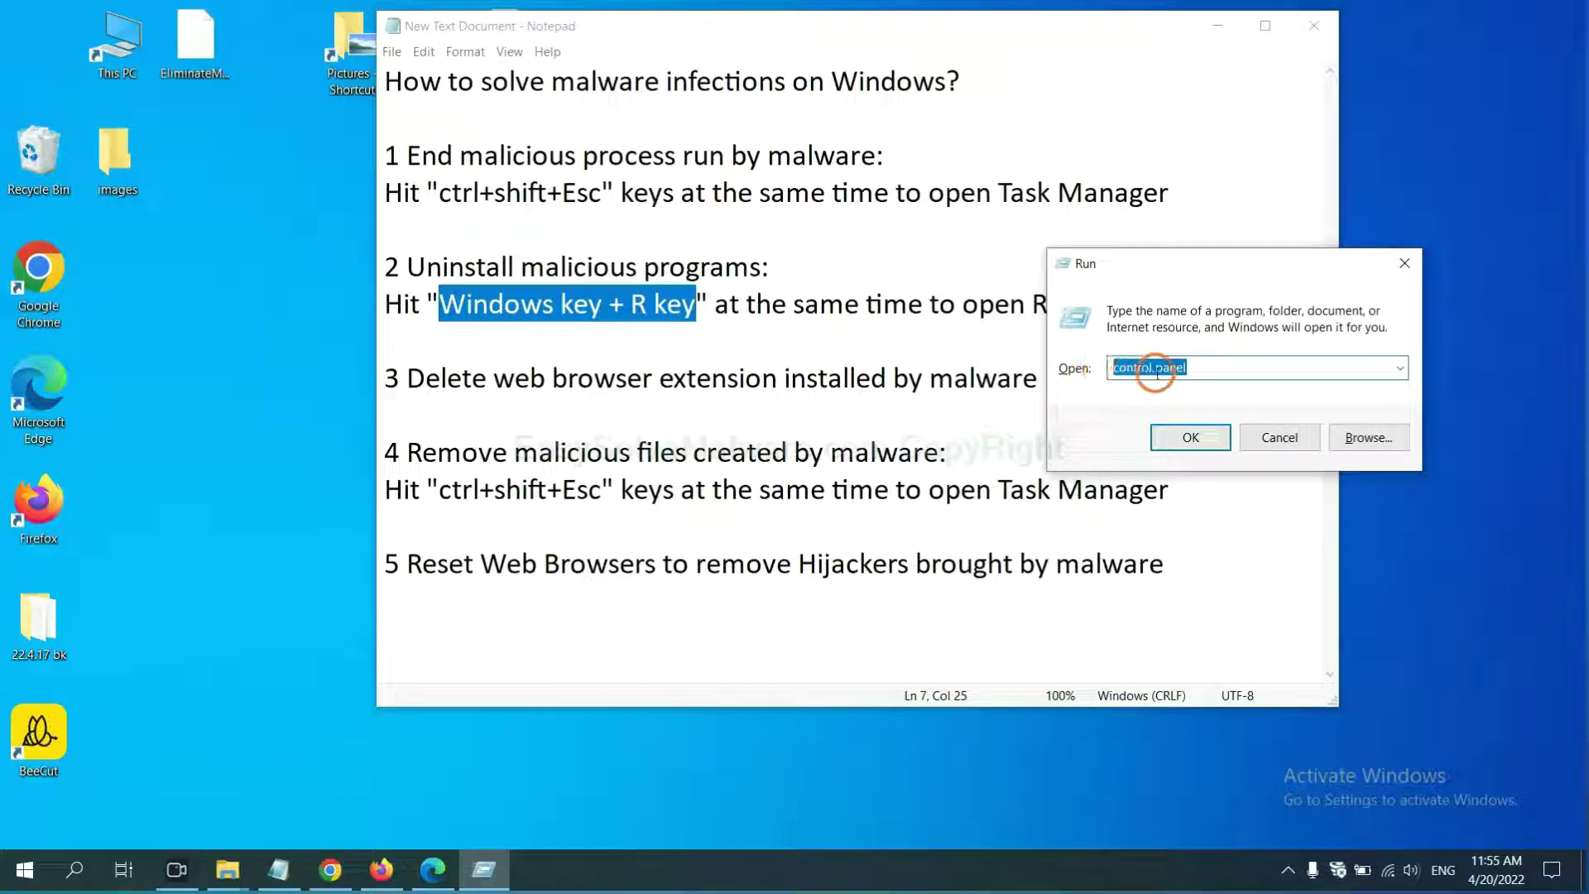
{"action": "left_click", "coordinate": [1184, 441]}
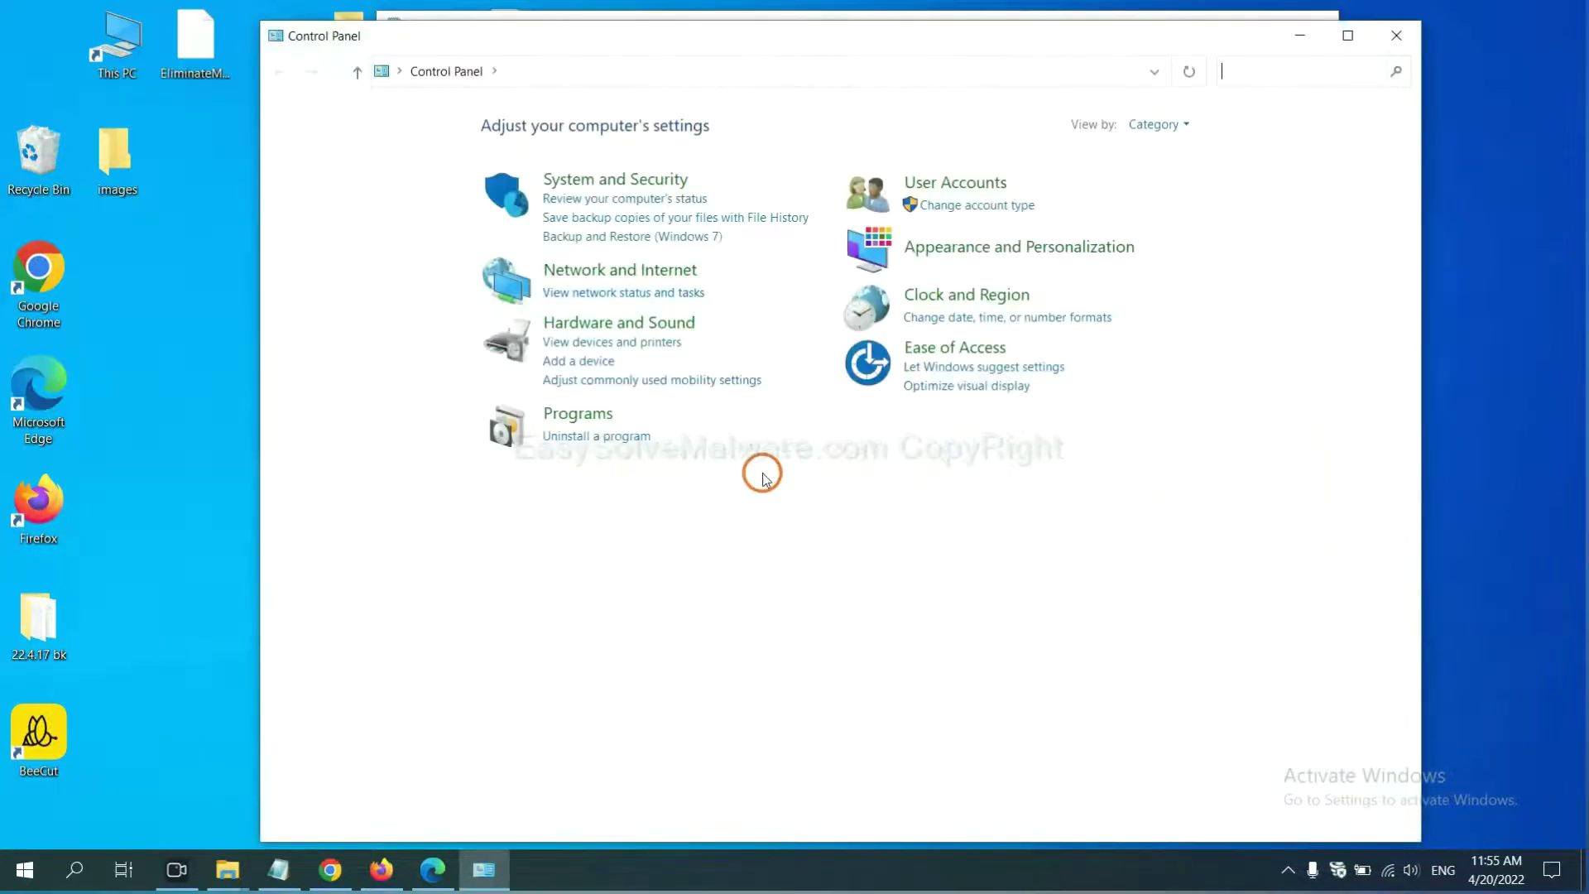
{"action": "left_click", "coordinate": [625, 437]}
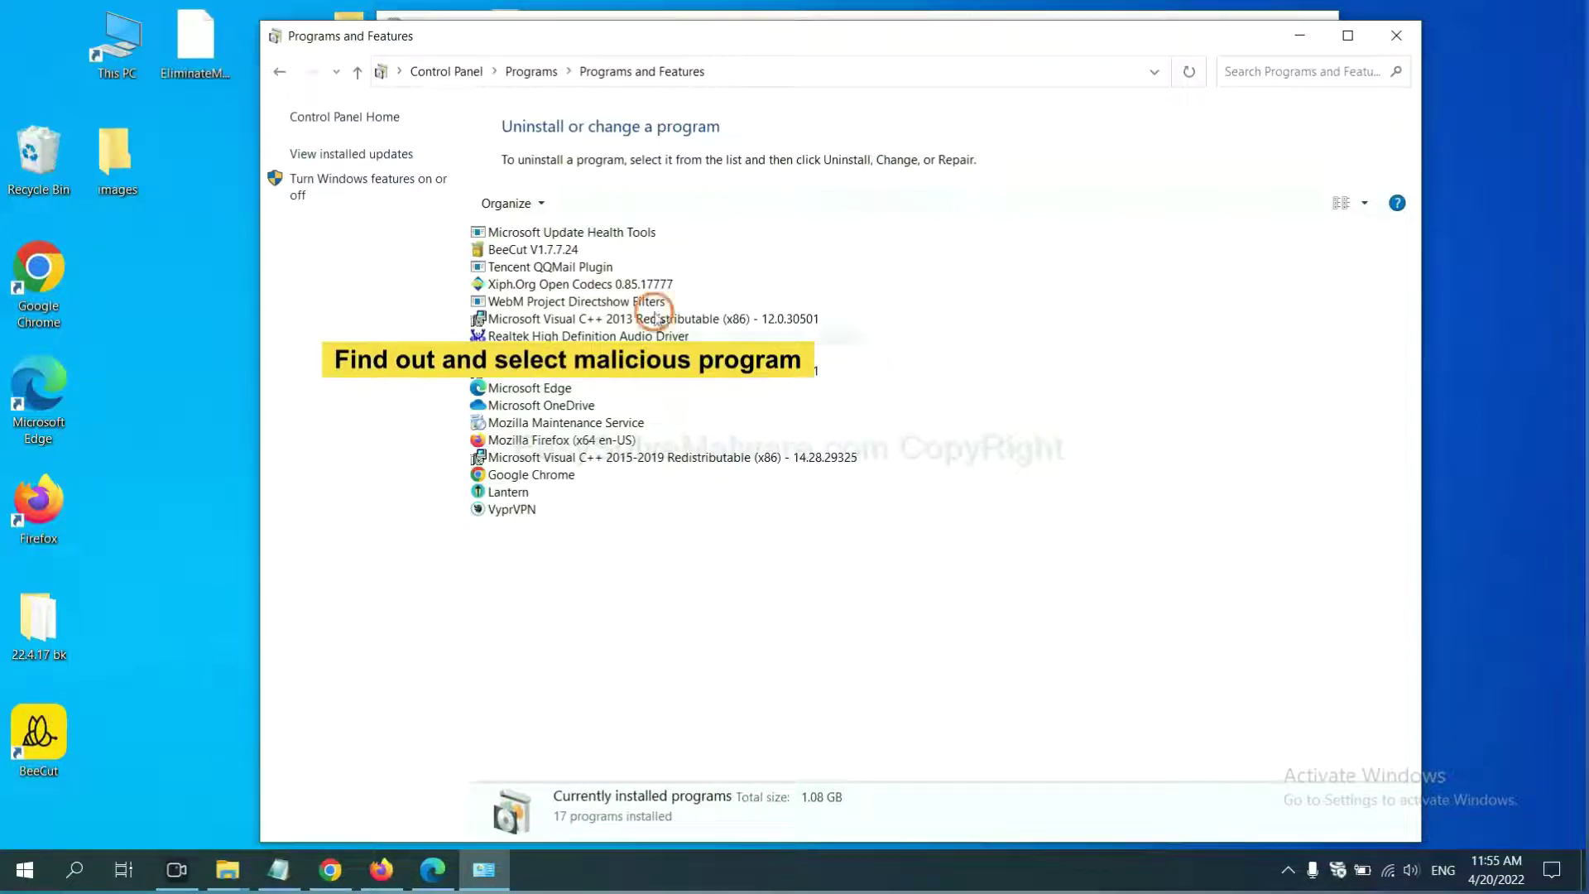
{"action": "left_click", "coordinate": [621, 283]}
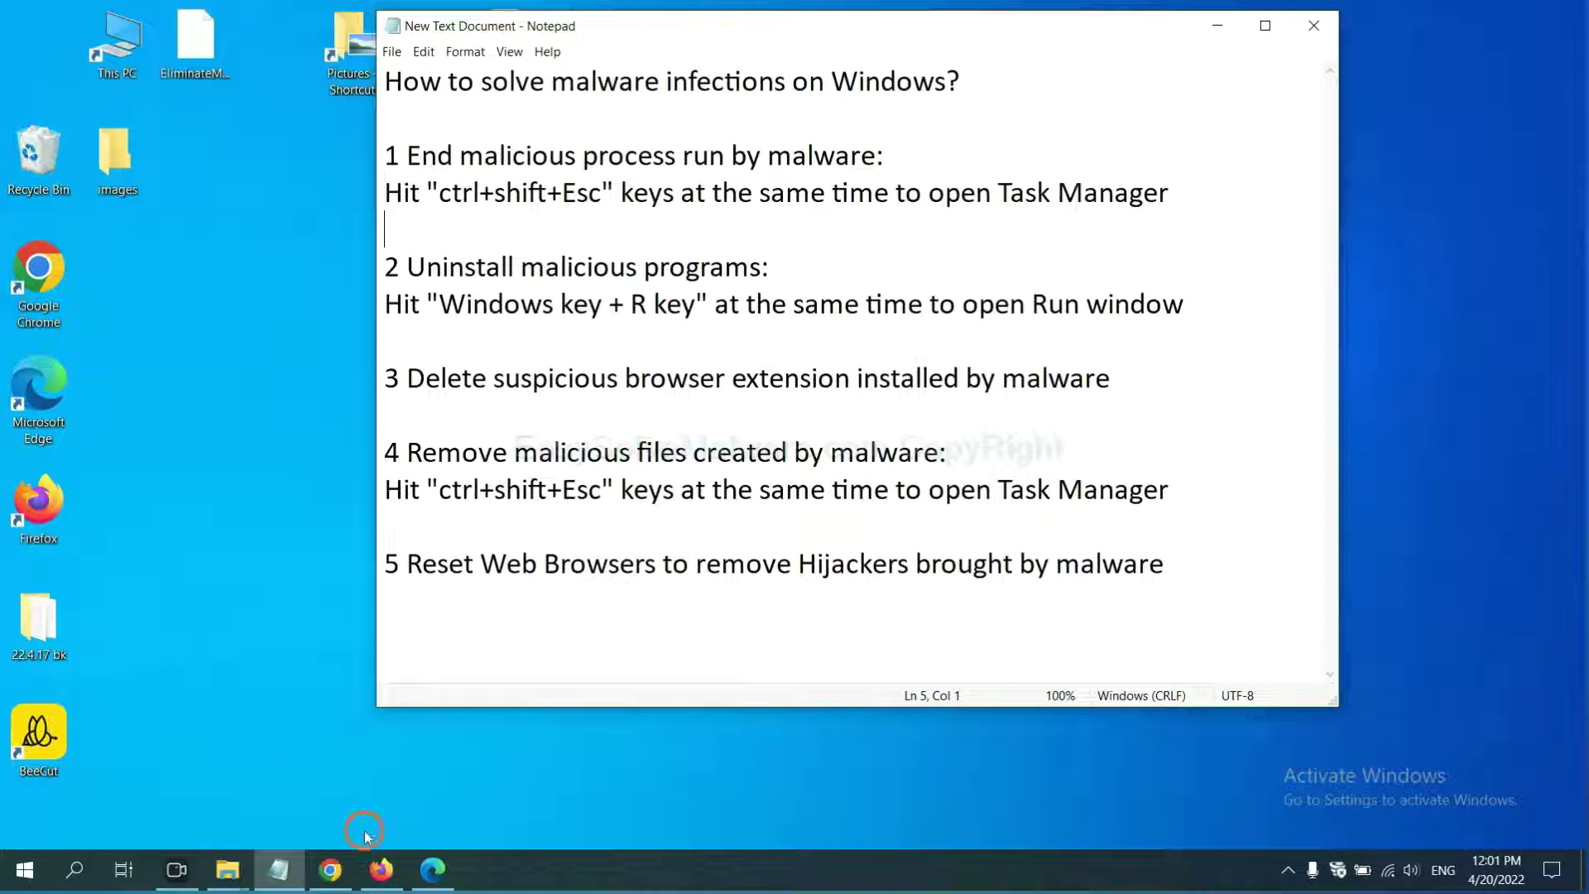
Show Chrome's installed extensions page with the Scroll To Top extension, then move to Firefox.
{"action": "left_click", "coordinate": [338, 868]}
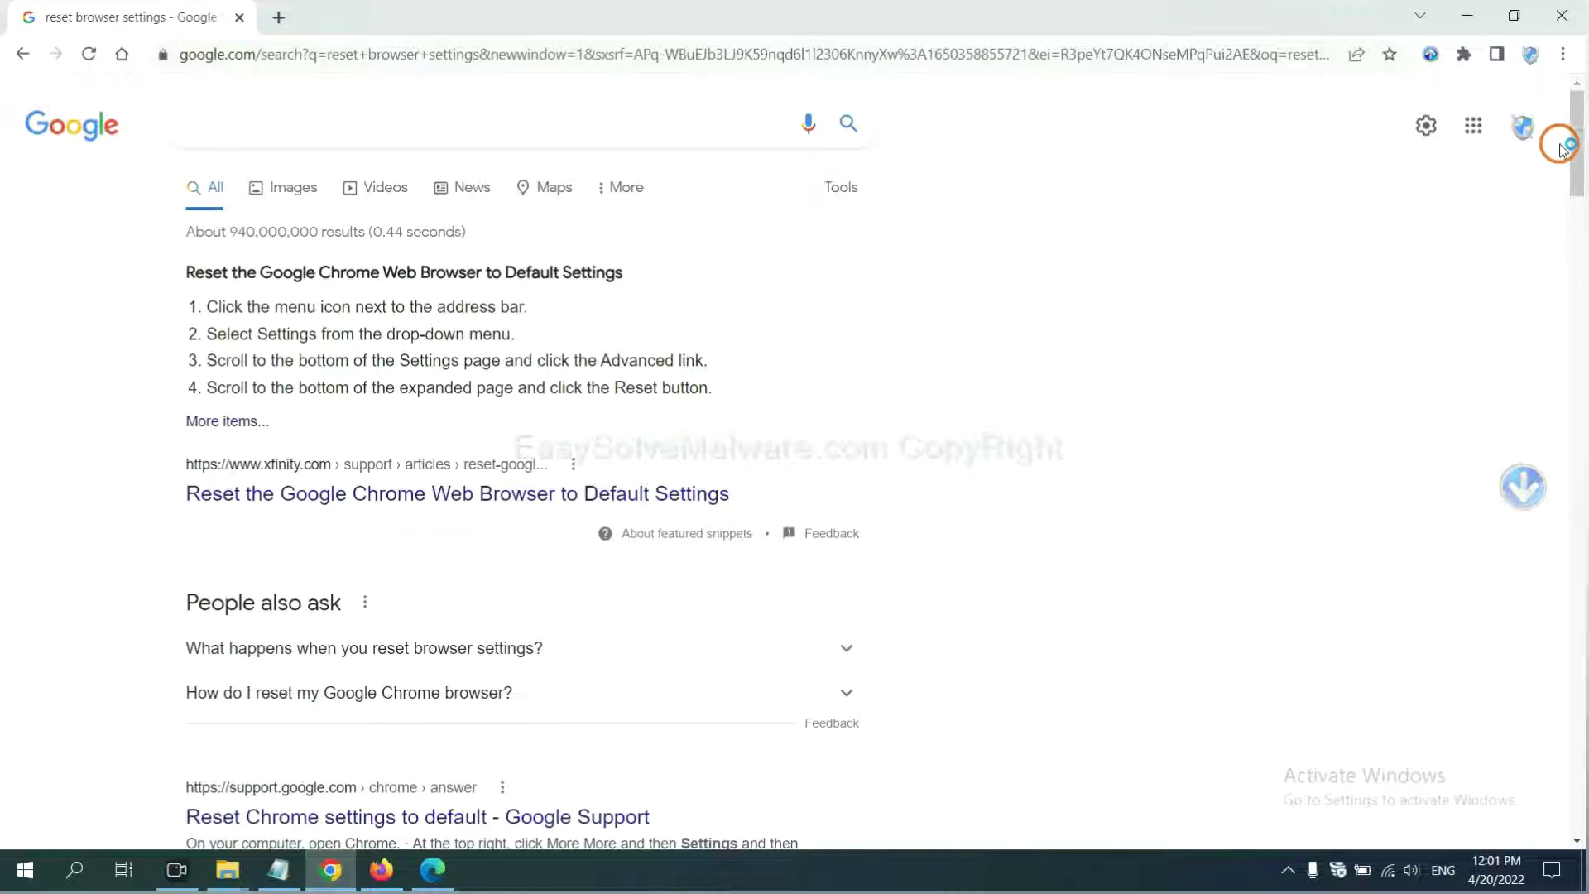
{"action": "left_click", "coordinate": [1563, 59]}
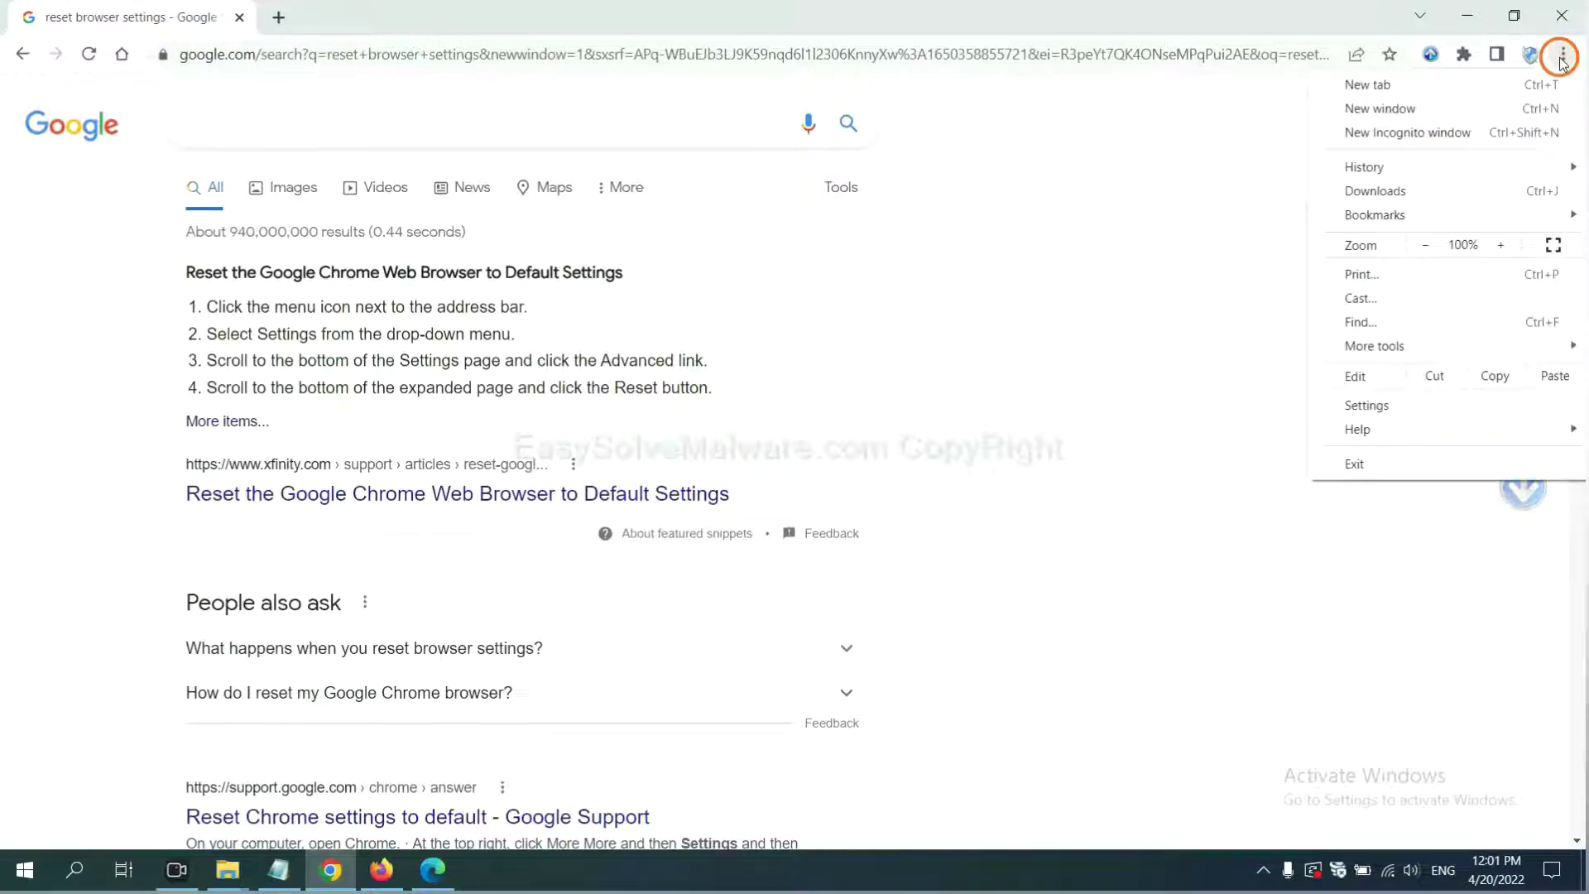
{"action": "mouse_move", "coordinate": [1375, 345]}
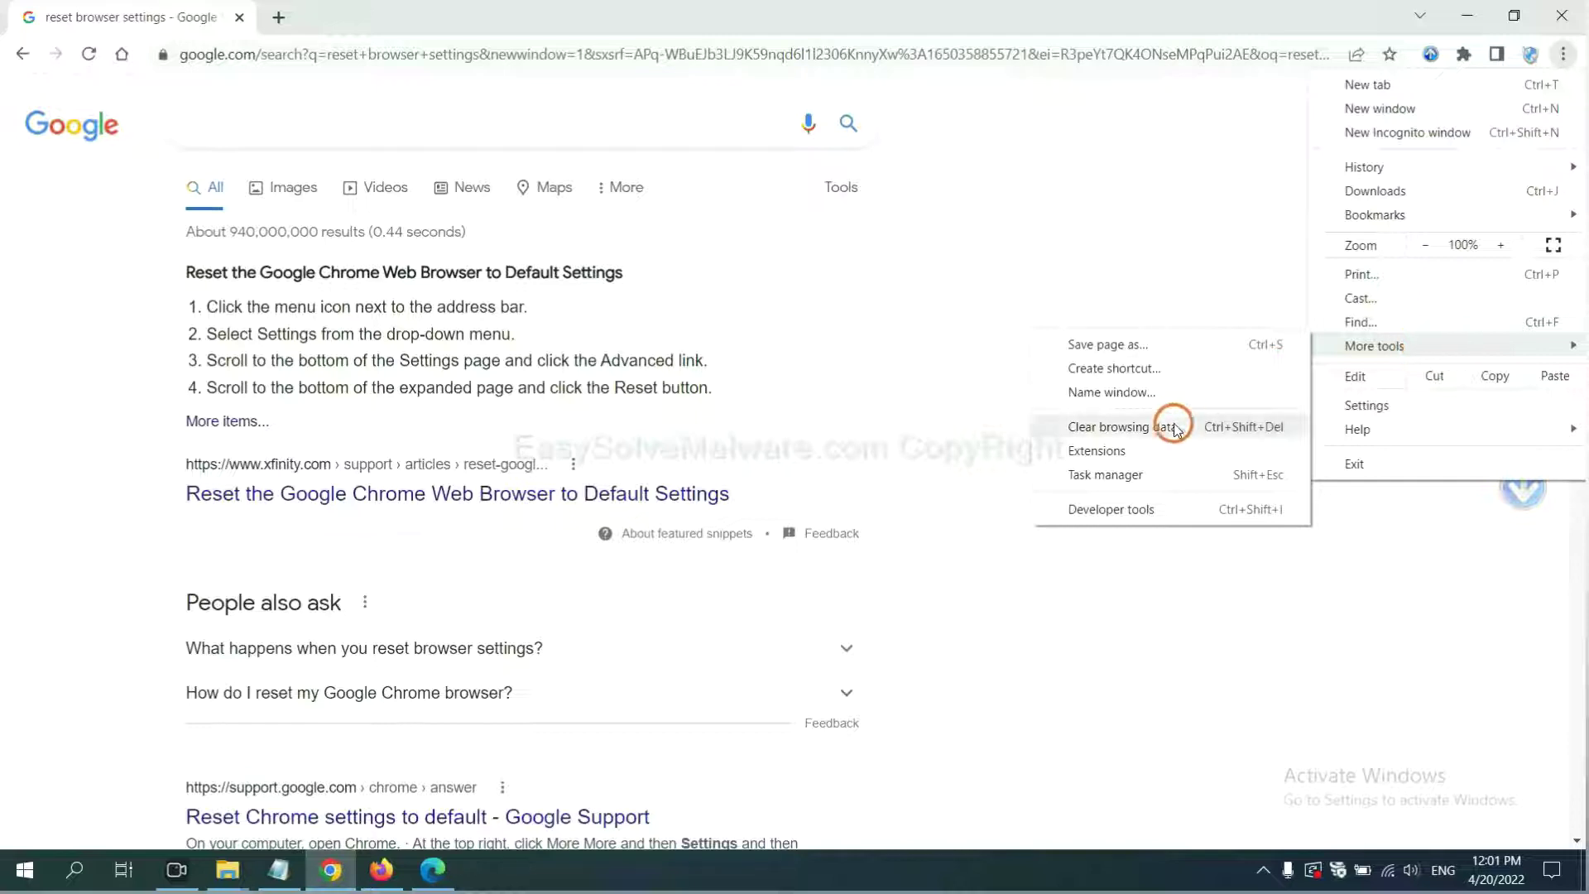
{"action": "left_click", "coordinate": [1168, 446]}
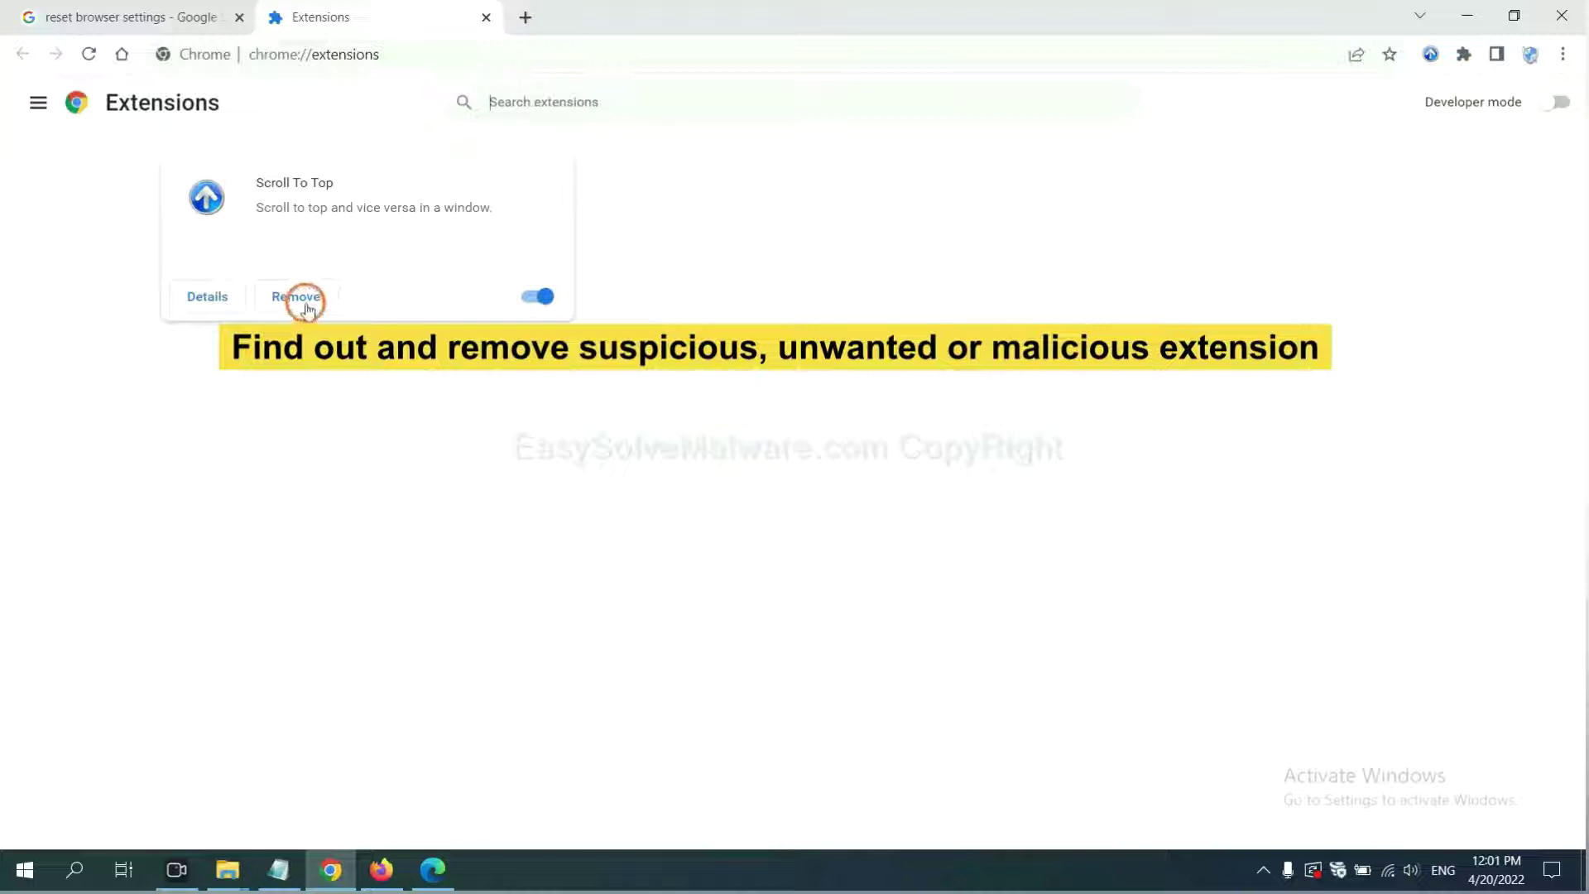
{"action": "left_click", "coordinate": [380, 869]}
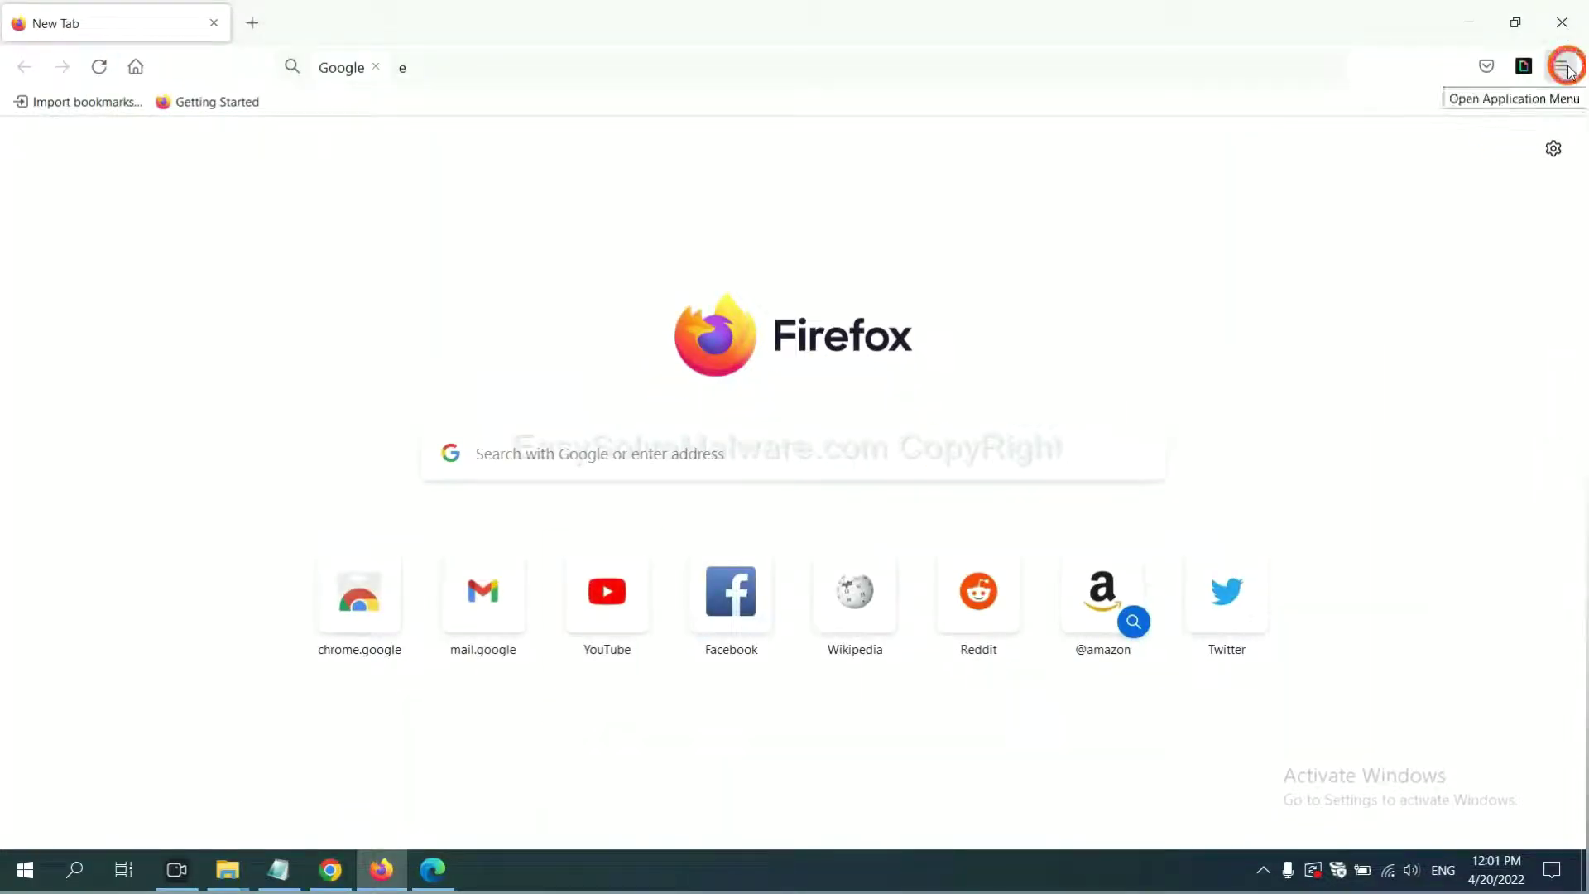
Show the removal options for GIPHY for Firefox in the Add-ons Manager.
{"action": "left_click", "coordinate": [1564, 69]}
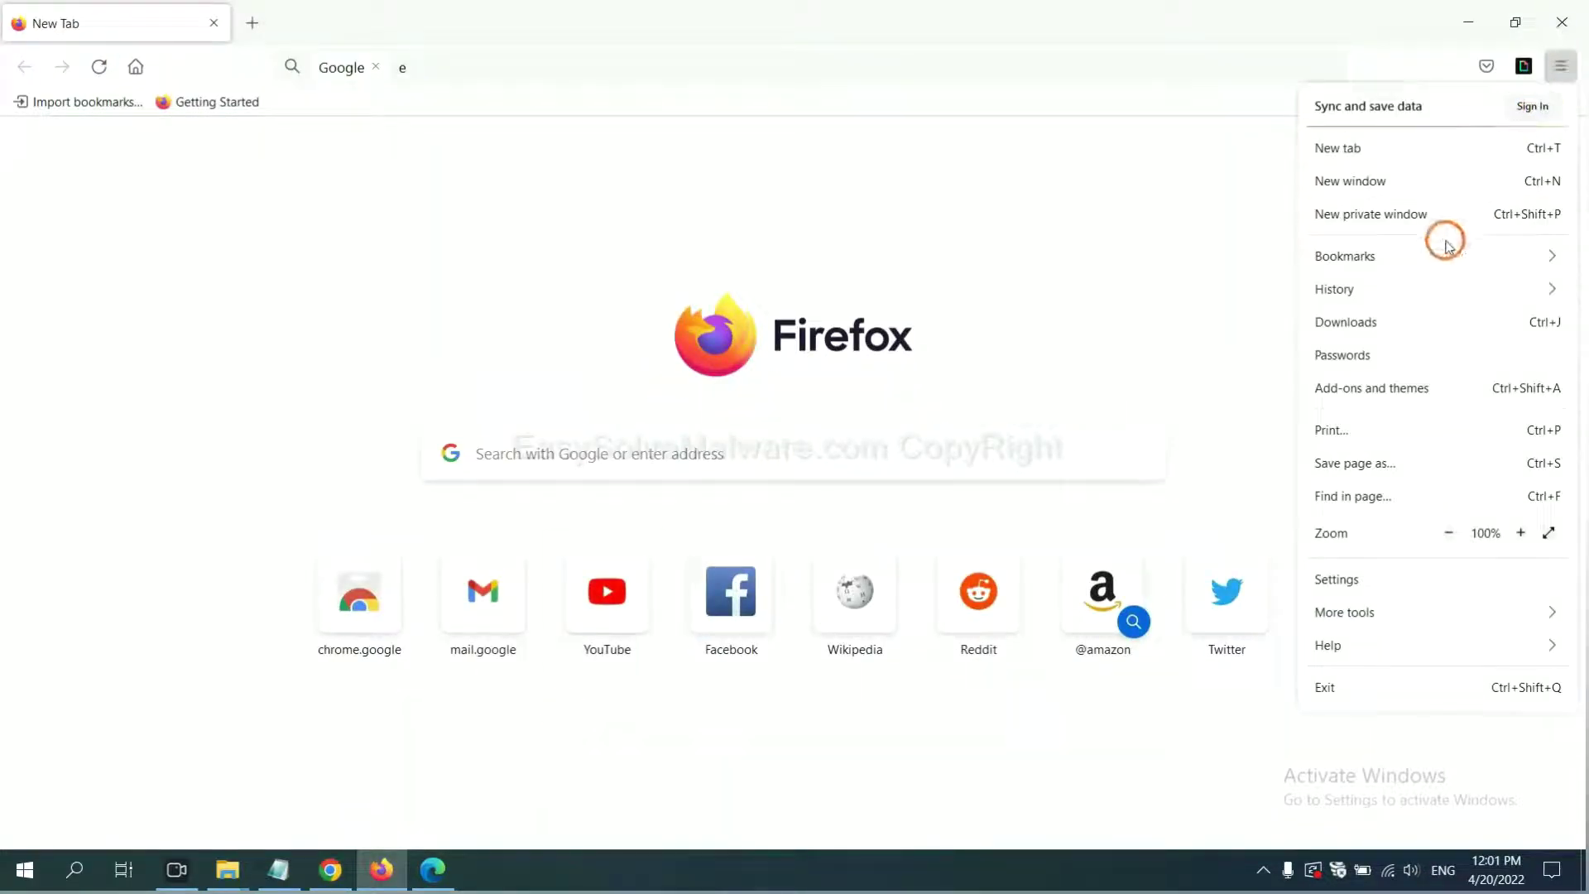
{"action": "left_click", "coordinate": [1386, 395]}
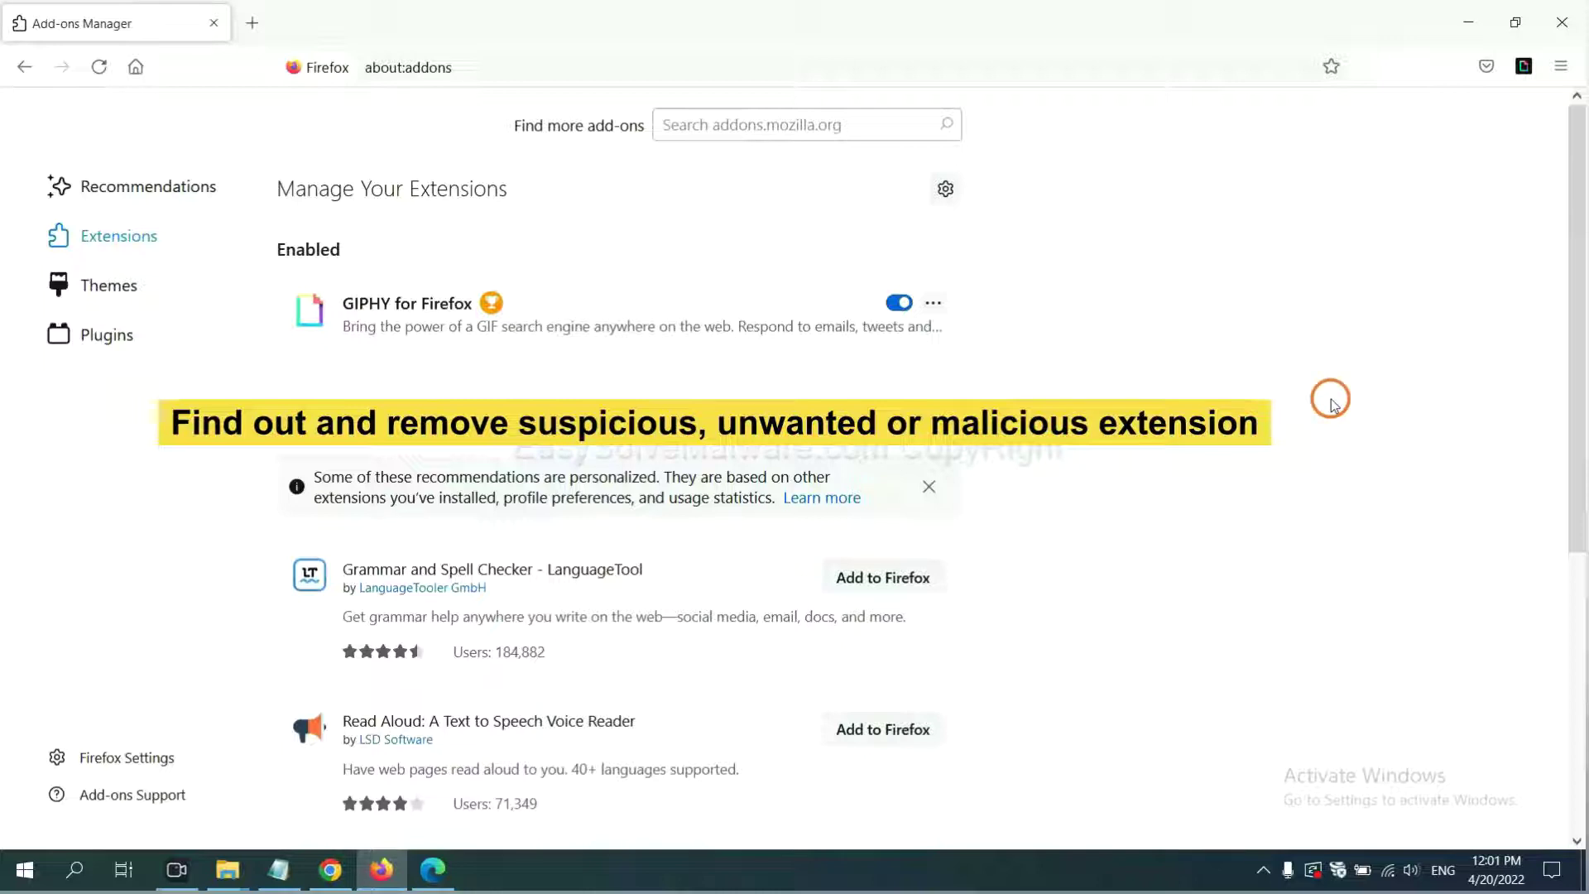
{"action": "left_click", "coordinate": [932, 303]}
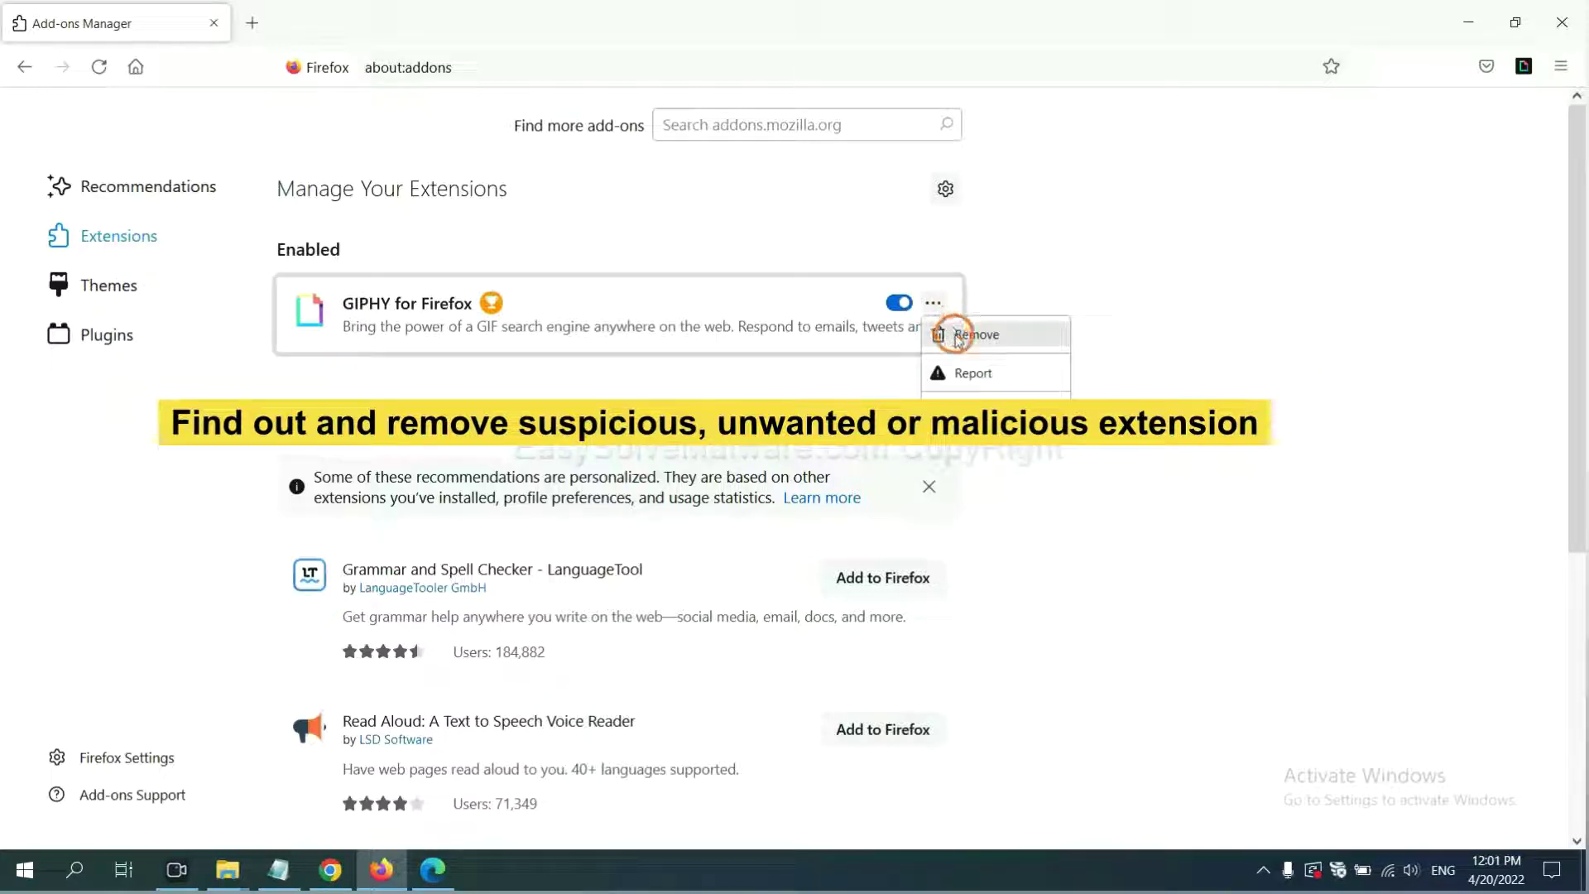
Remove the ArcVpn Free Fast VPN Proxy extension from Edge and show the desktop.
{"action": "left_click", "coordinate": [431, 872]}
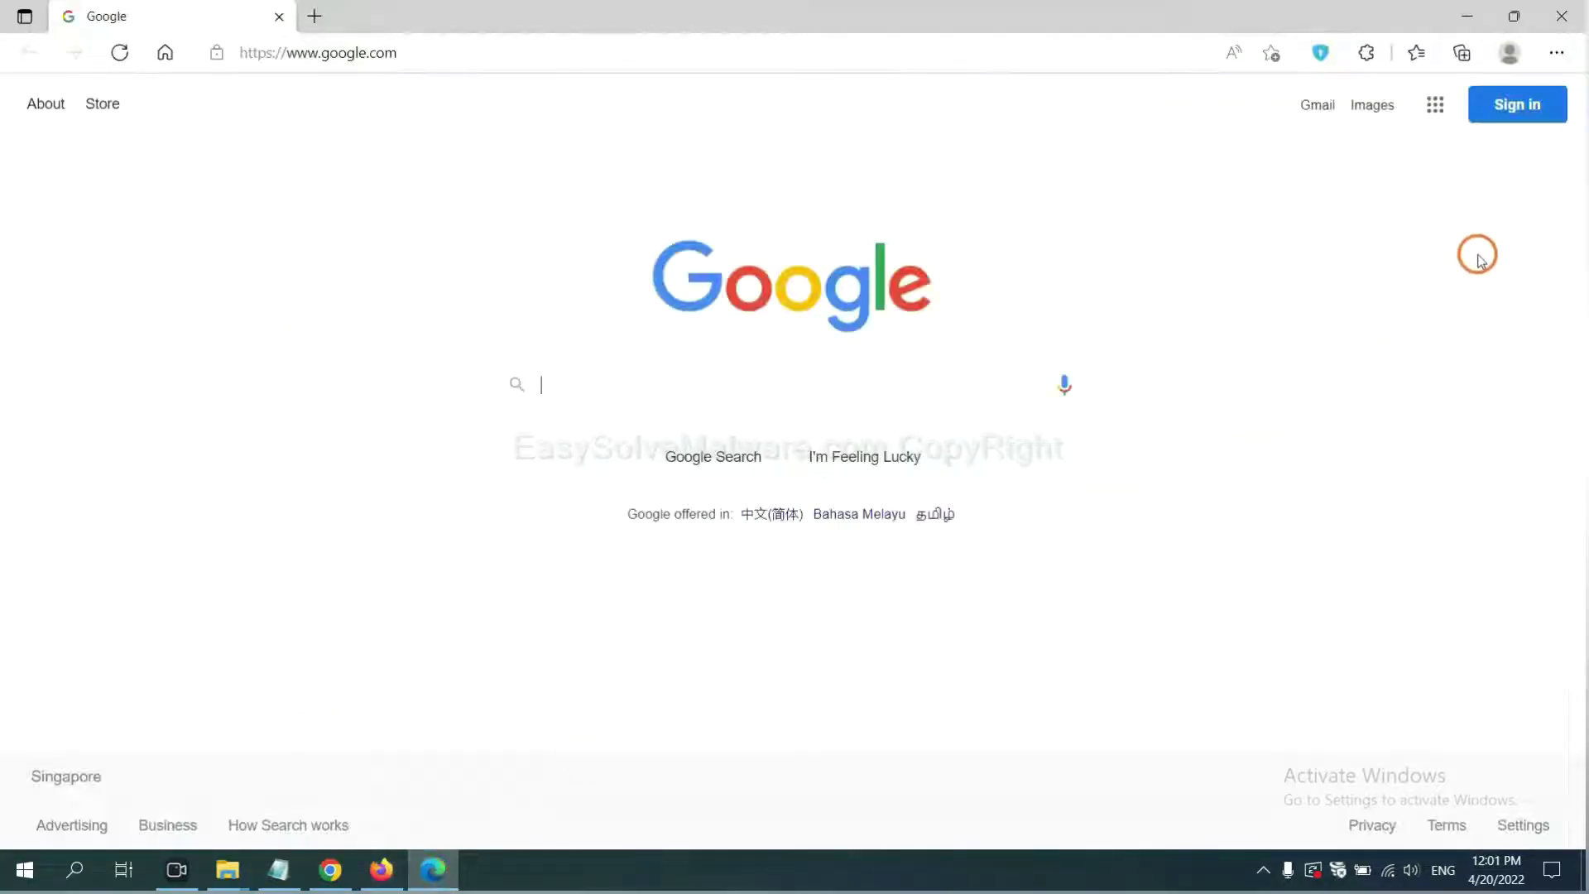
{"action": "left_click", "coordinate": [1555, 53]}
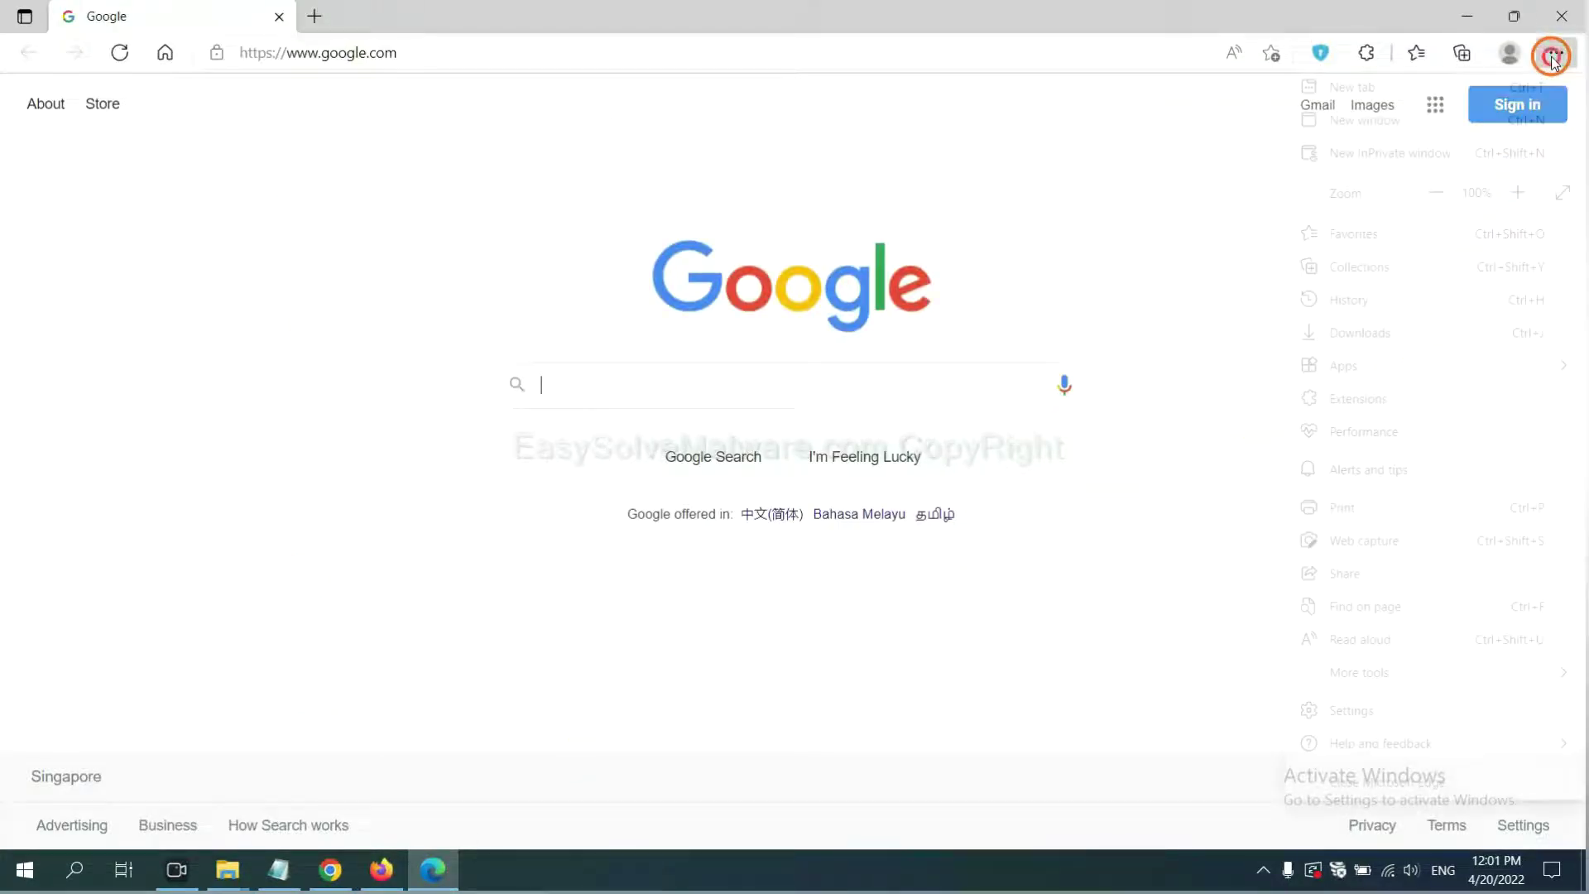
{"action": "right_click", "coordinate": [1366, 398]}
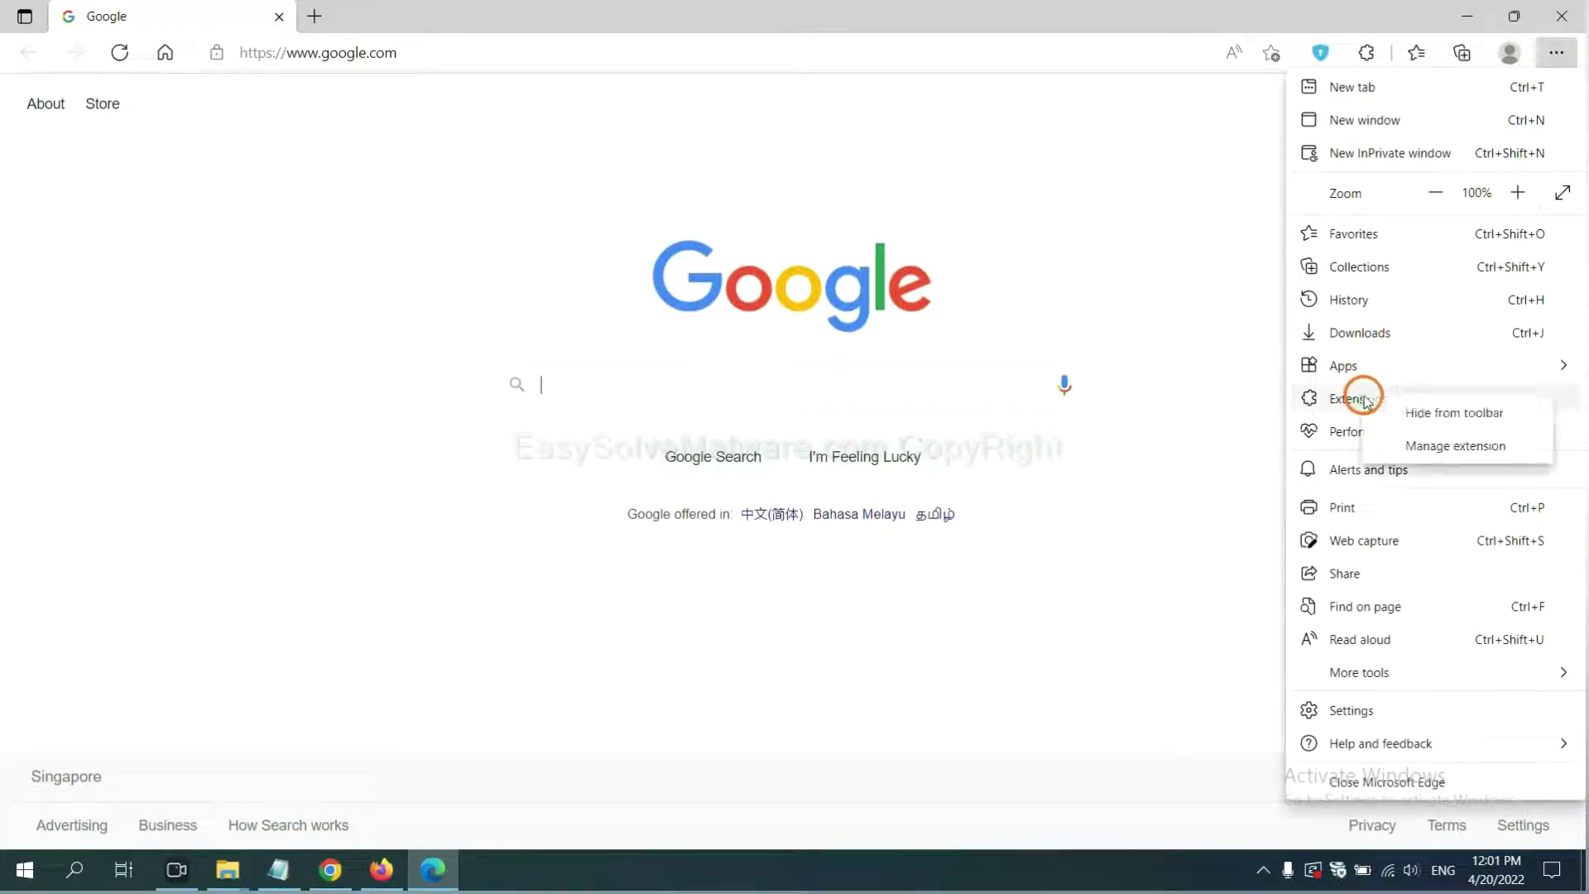
{"action": "left_click", "coordinate": [1423, 448]}
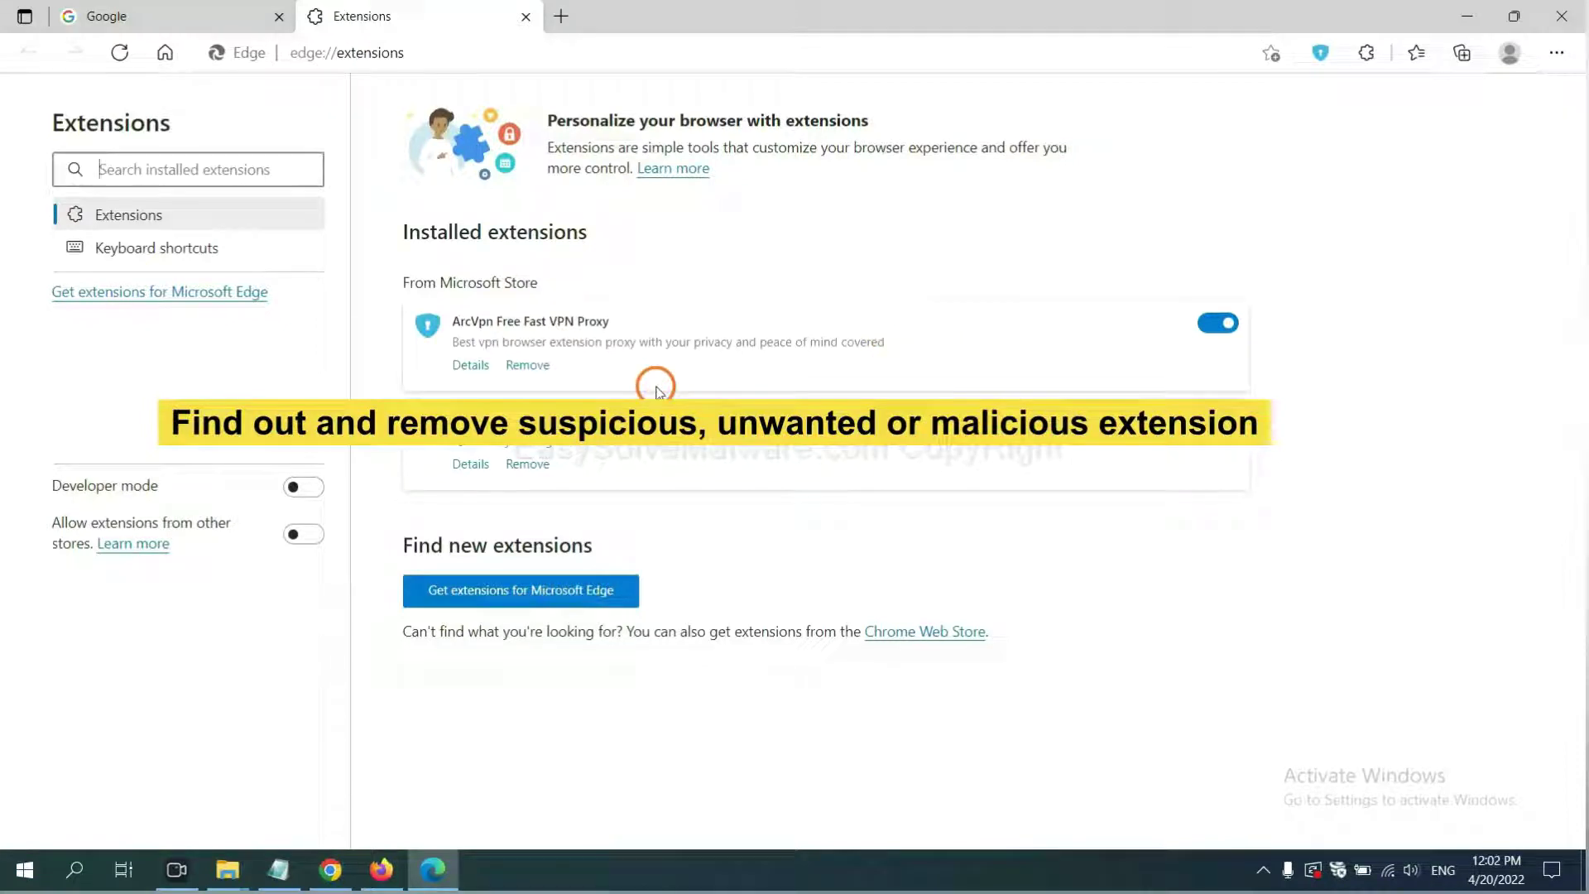
{"action": "left_click", "coordinate": [542, 368]}
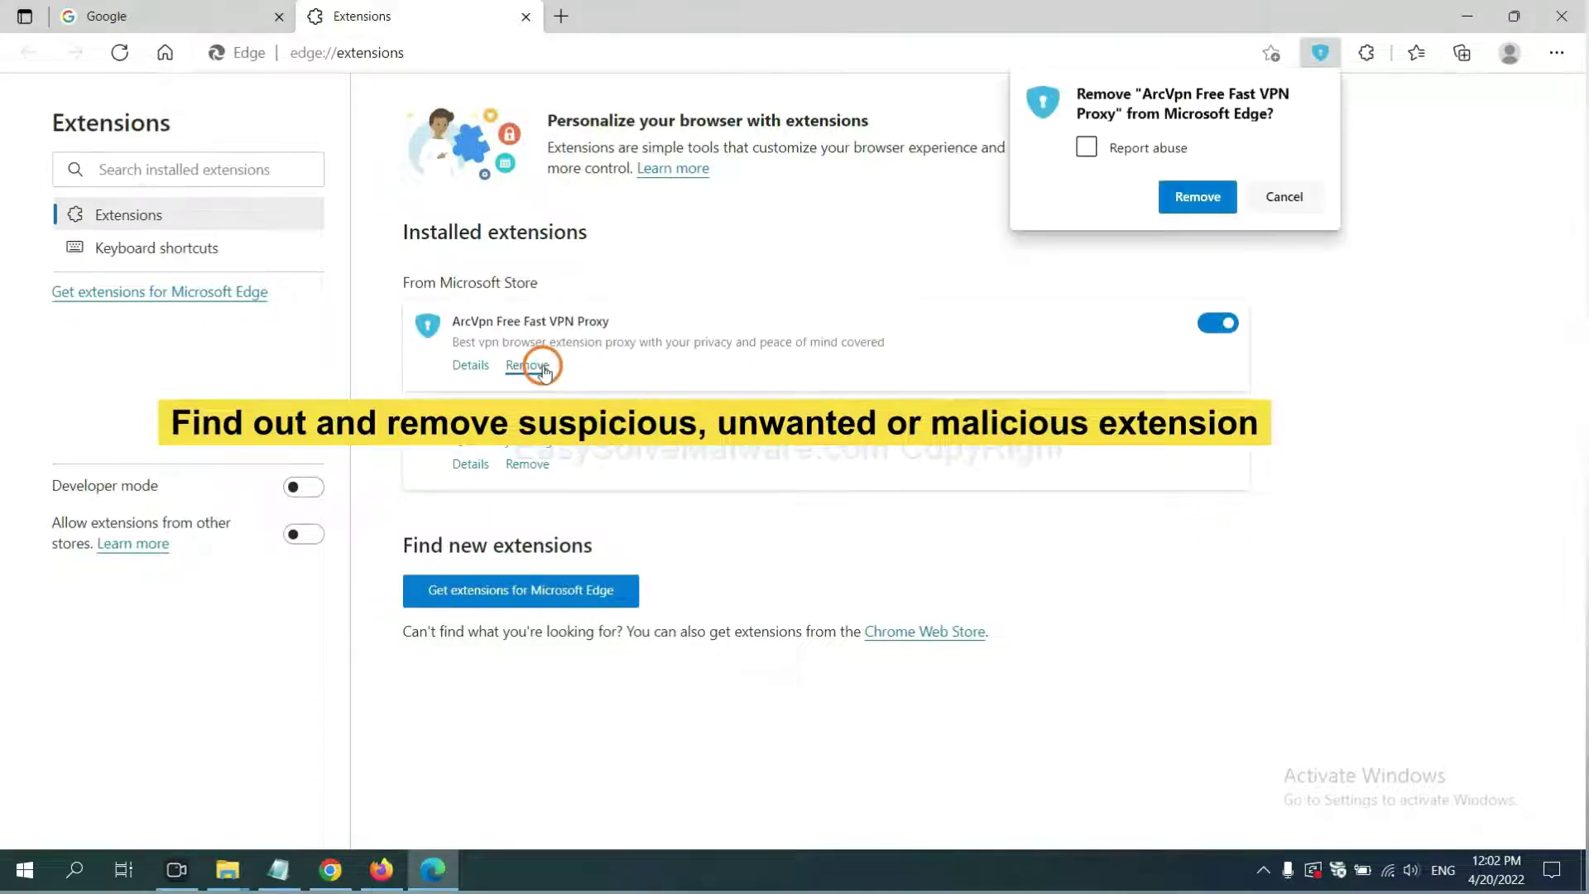
{"action": "left_click", "coordinate": [1188, 199]}
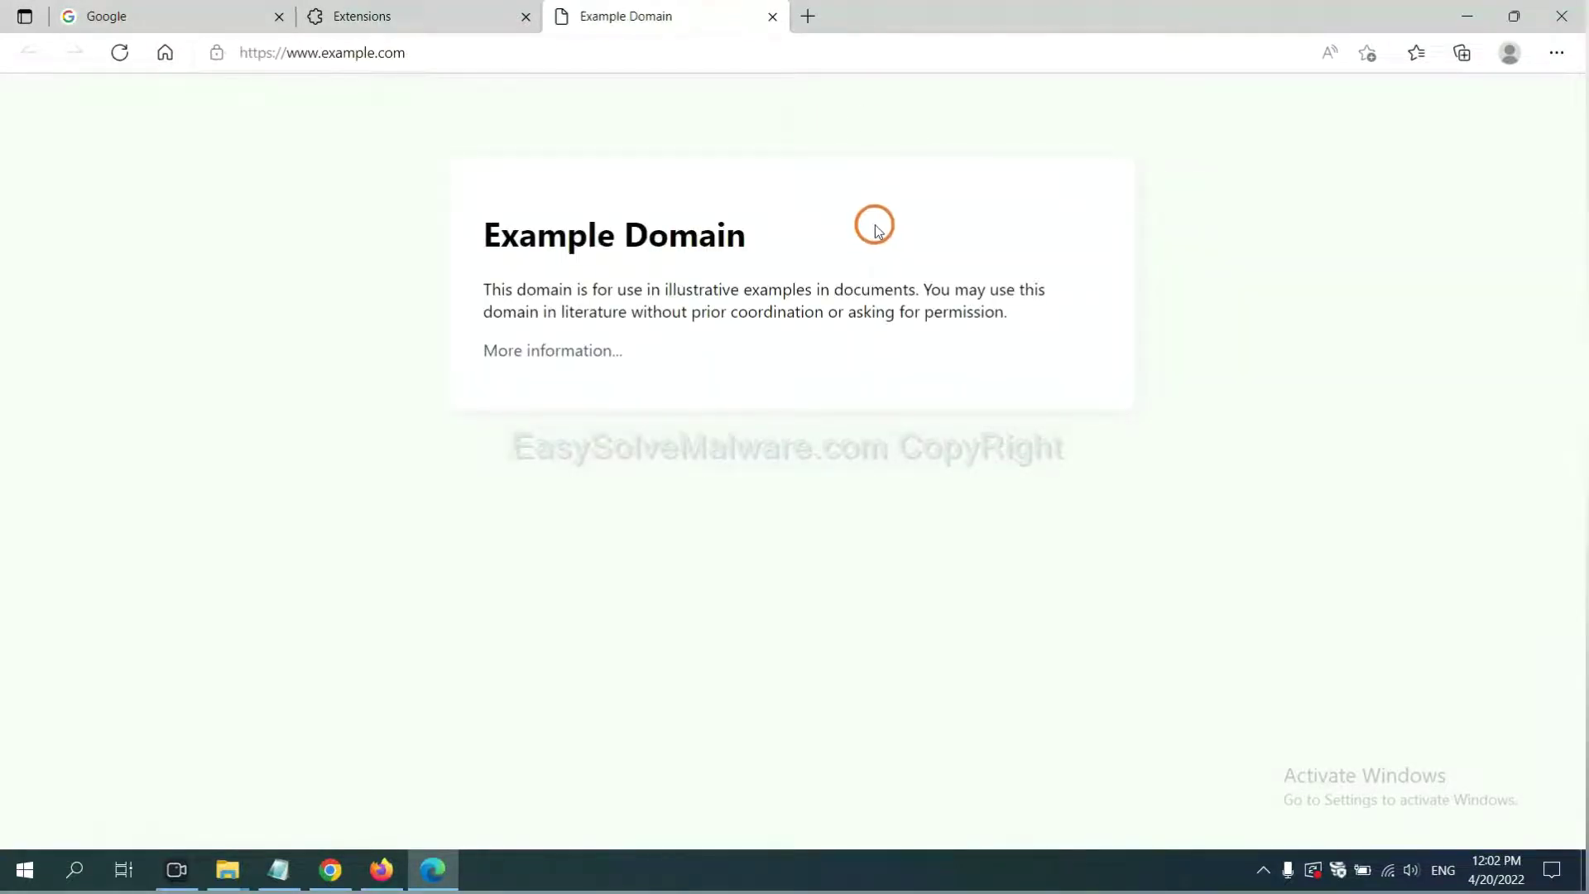
{"action": "left_click", "coordinate": [1579, 879]}
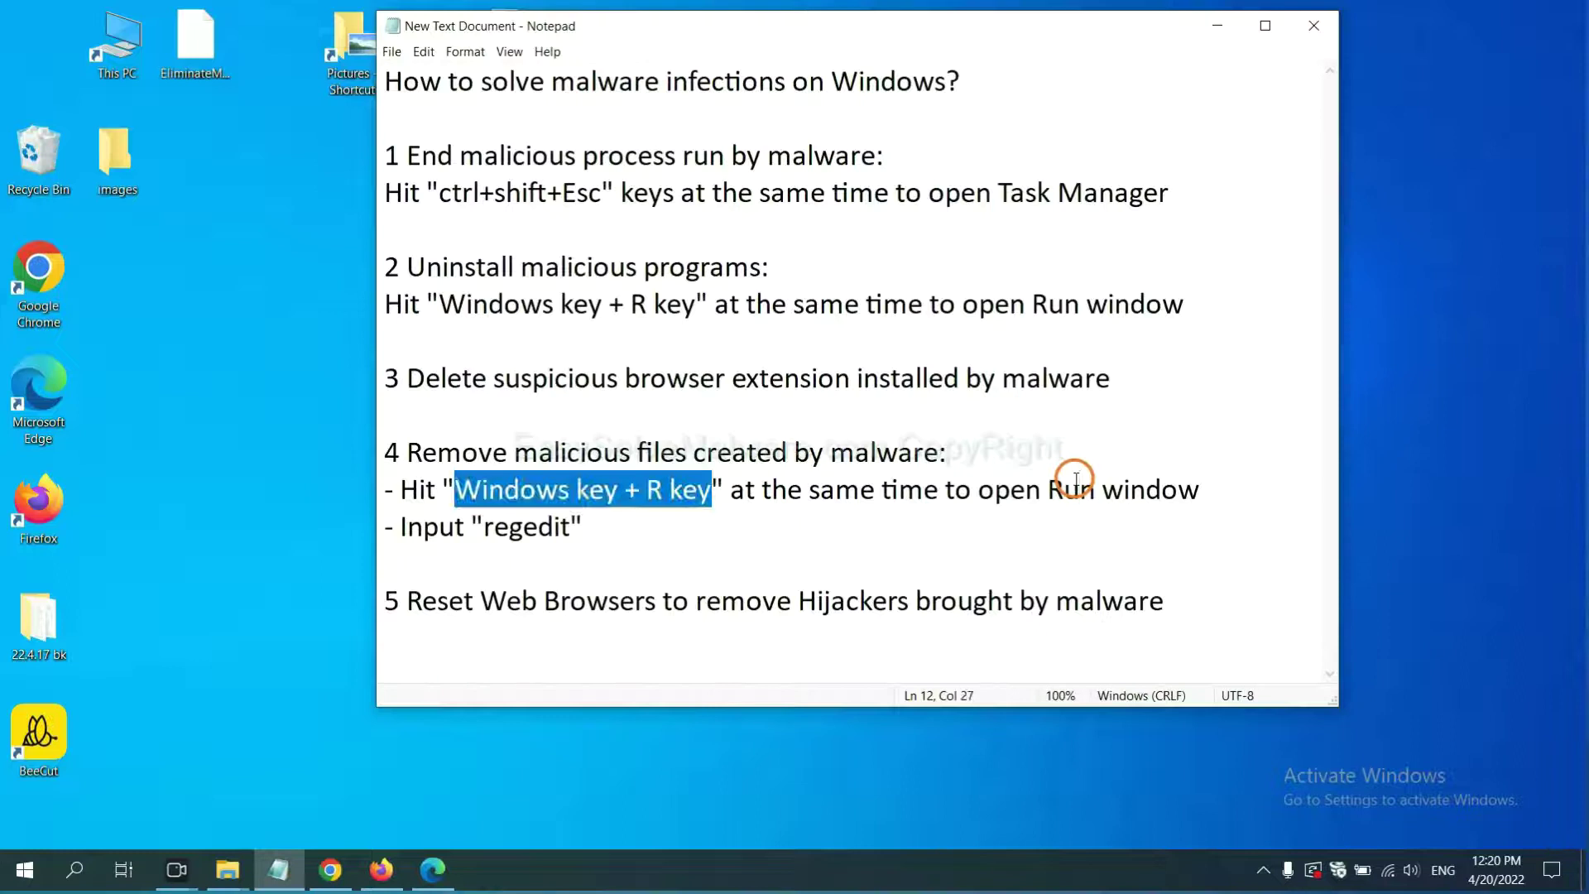
Highlight step 4 of the guide and launch Registry Editor via regedit in the Run window.
{"action": "left_click", "coordinate": [1075, 485]}
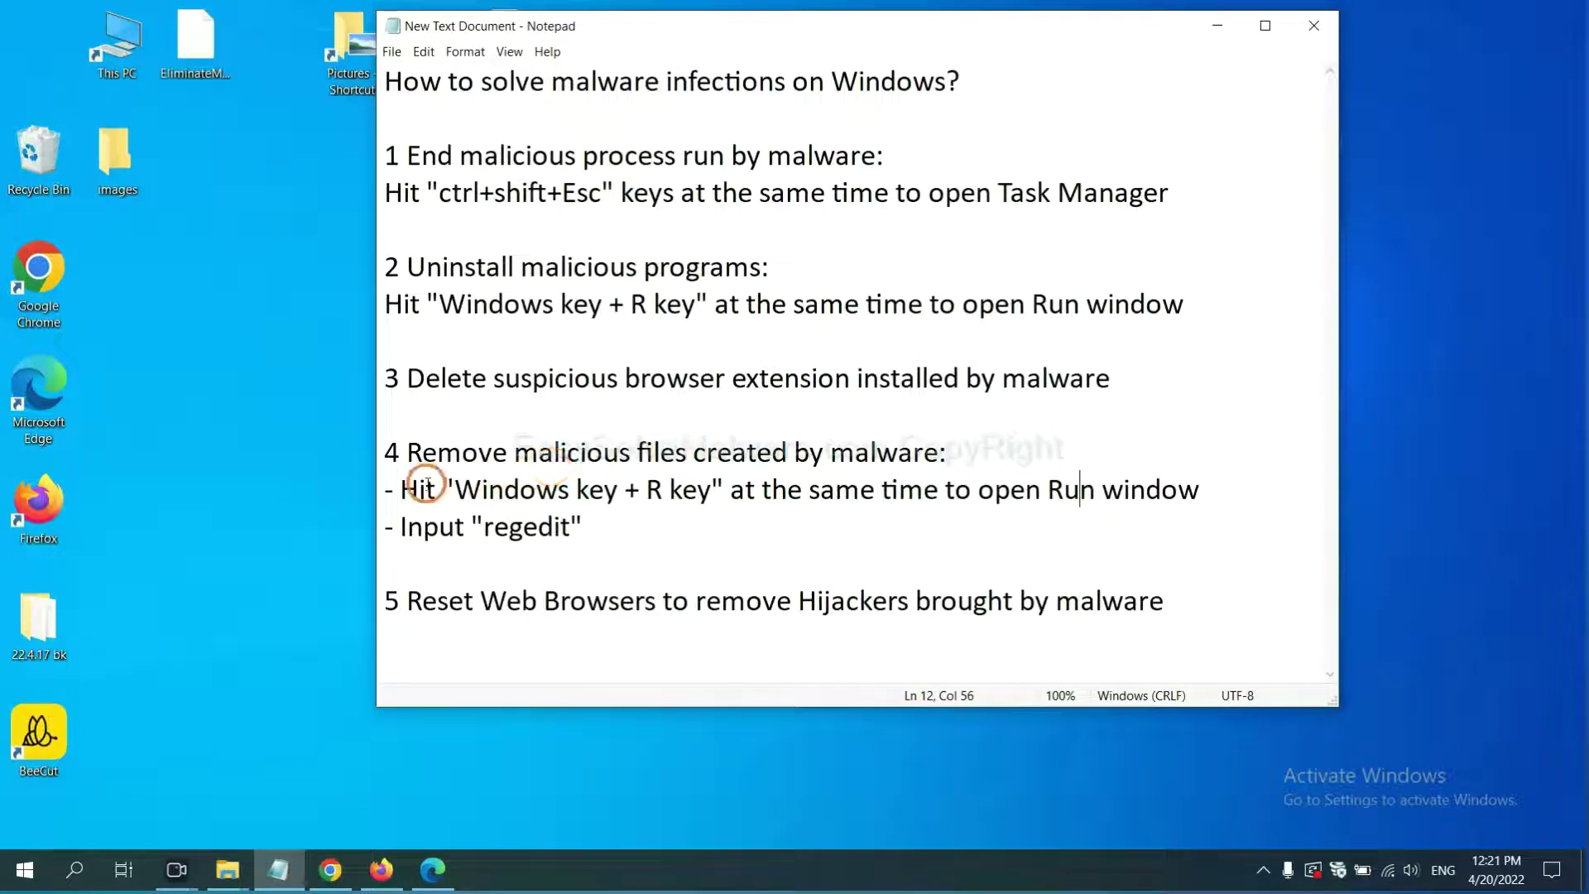
{"action": "left_click_drag", "start_coordinate": [402, 490], "coordinate": [898, 510]}
{"action": "left_click", "coordinate": [920, 500]}
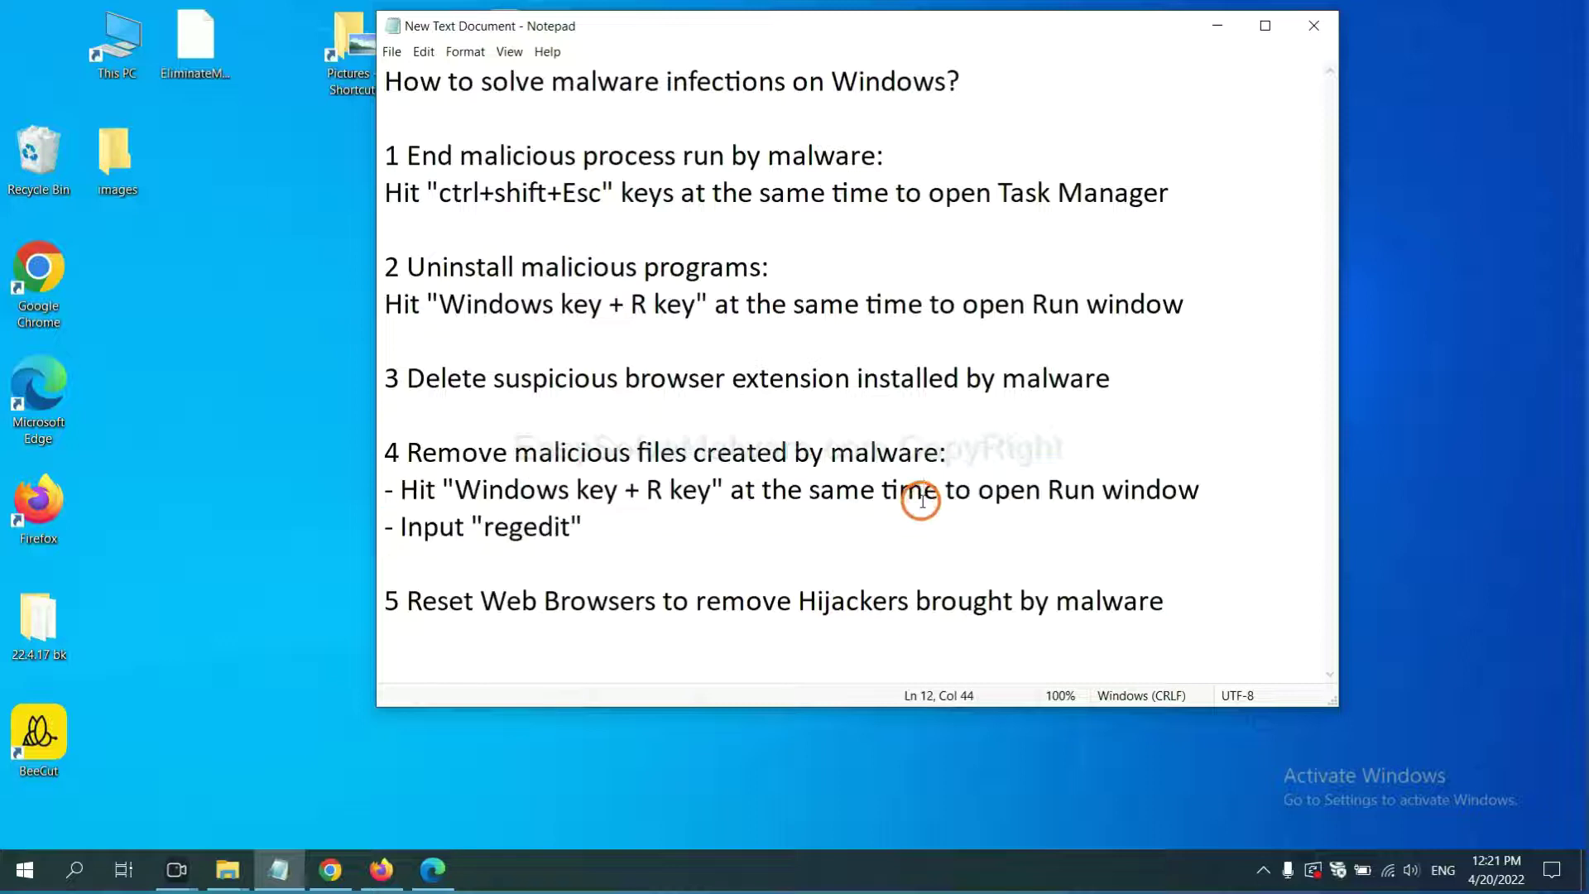
{"action": "key", "text": "super+r"}
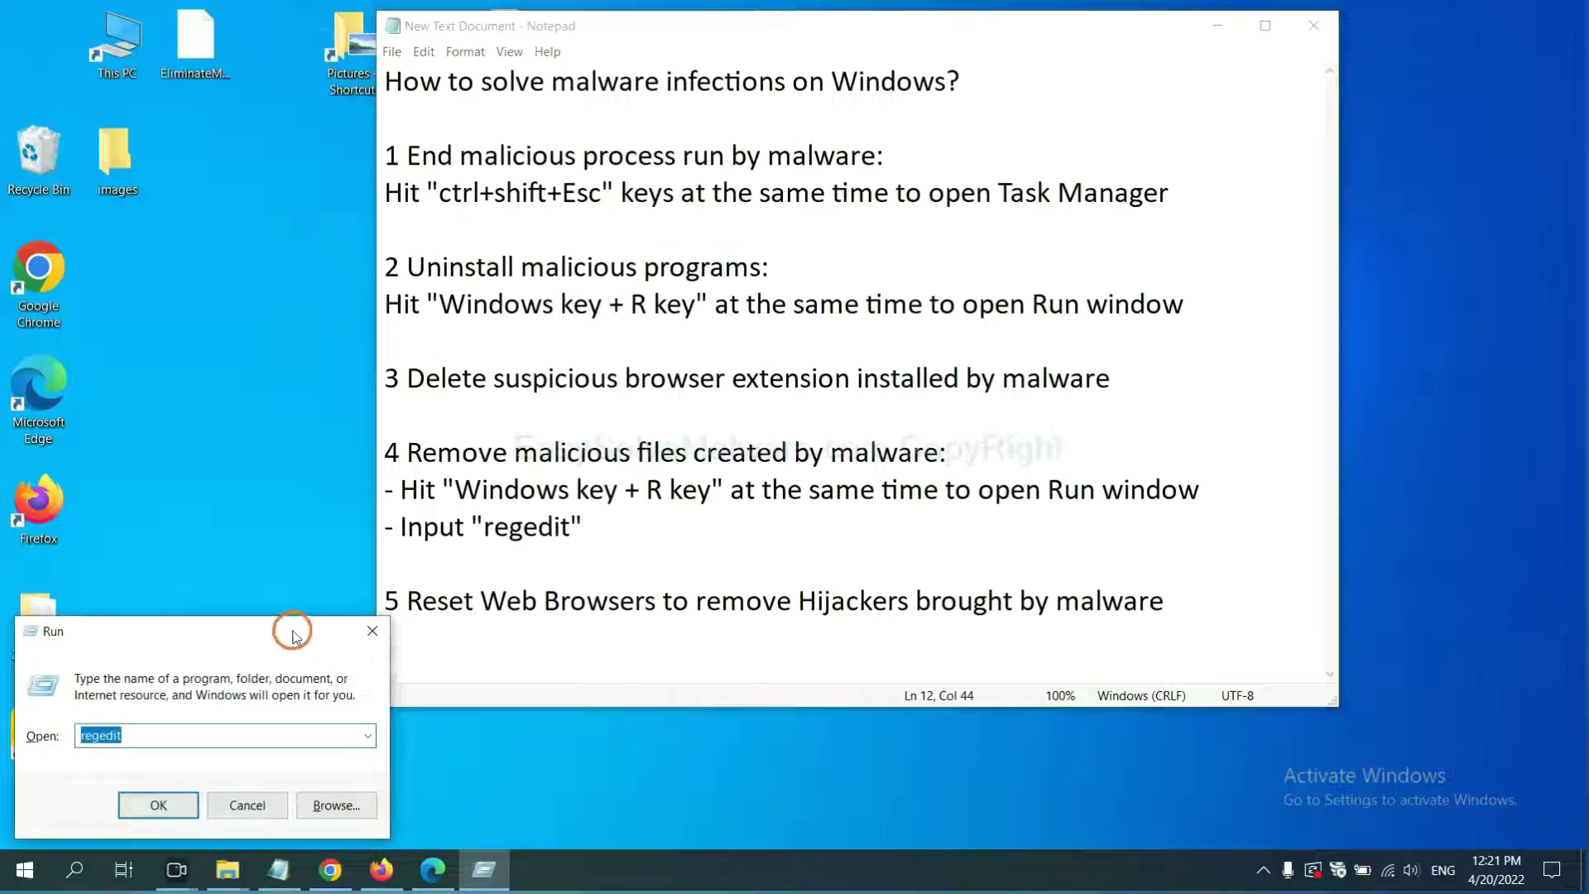
{"action": "left_click_drag", "start_coordinate": [293, 618], "coordinate": [1267, 325]}
{"action": "left_click", "coordinate": [1118, 433]}
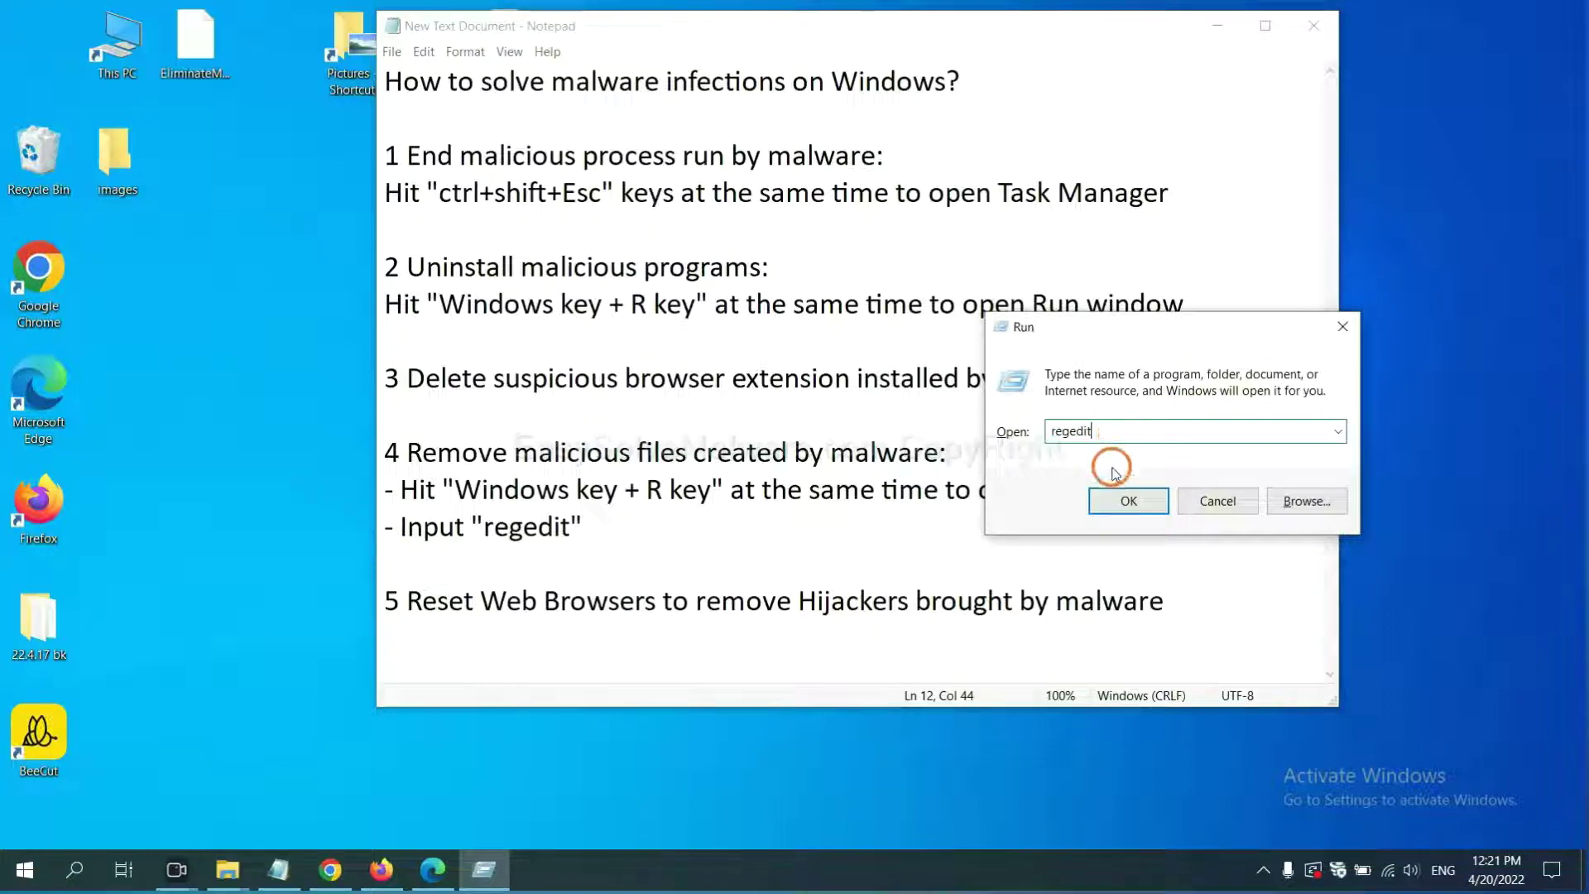
{"action": "left_click", "coordinate": [1128, 499]}
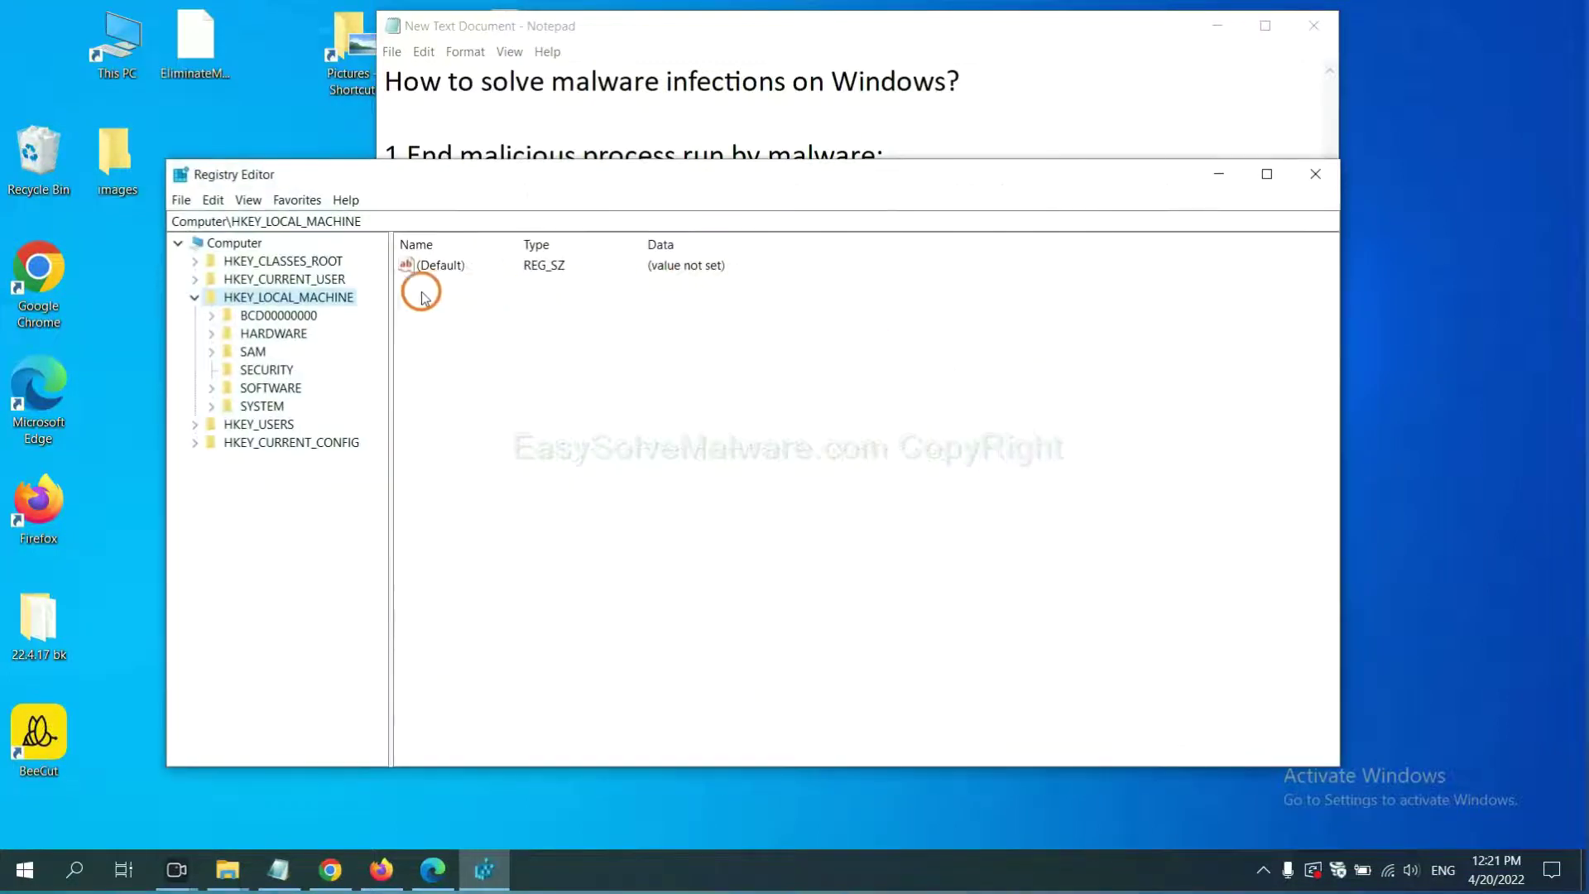
Search the registry for the pasted malware name via Edit > Find and Find Next.
{"action": "left_click", "coordinate": [220, 202]}
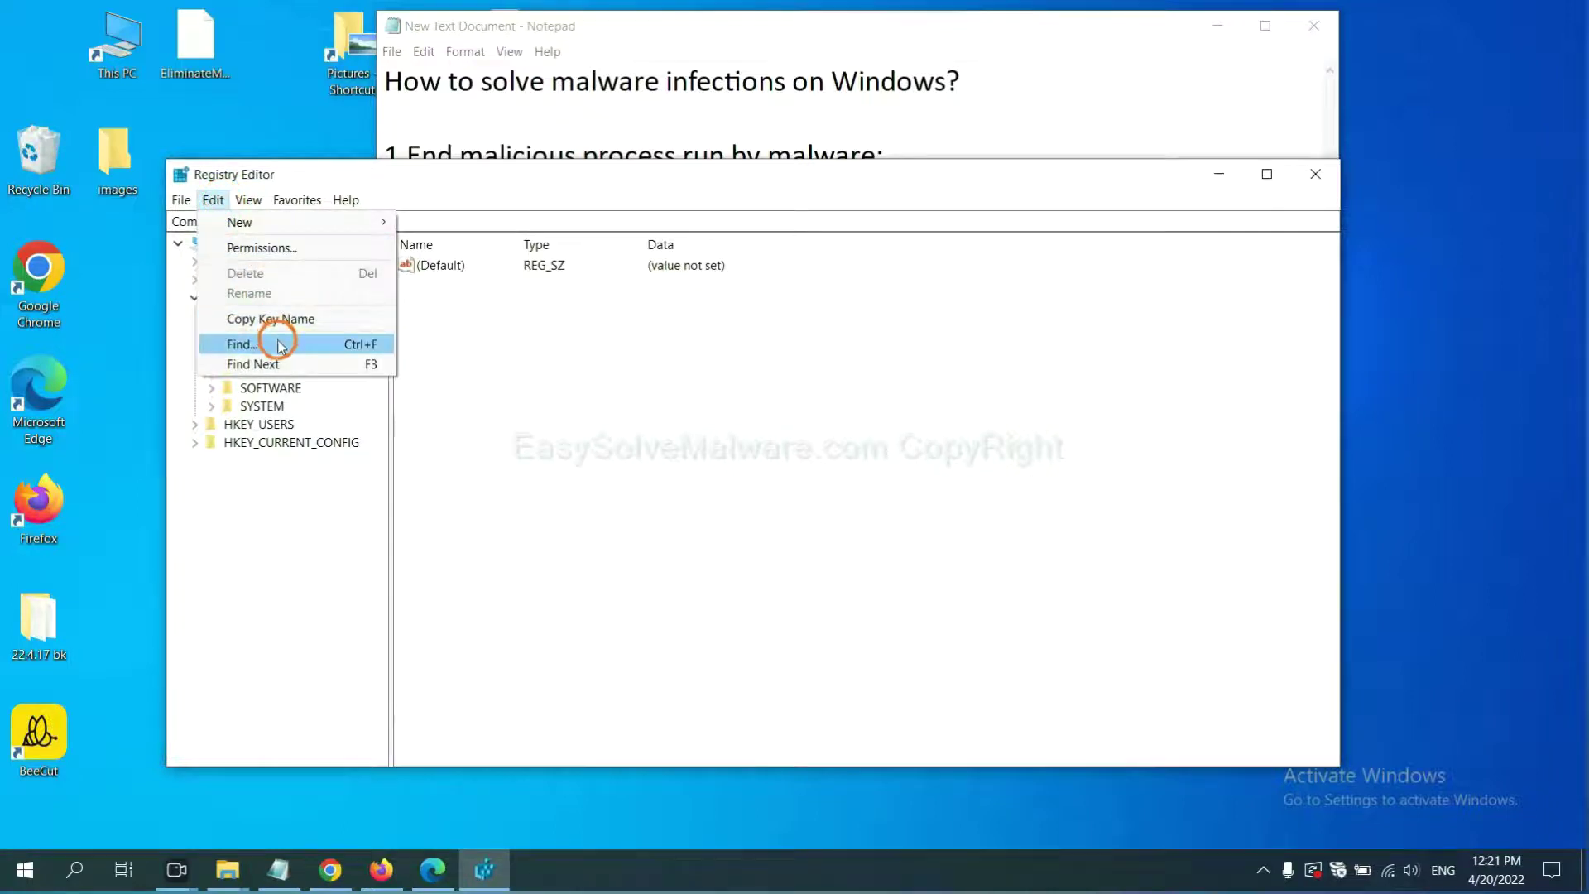
{"action": "left_click", "coordinate": [278, 346]}
{"action": "left_click_drag", "start_coordinate": [450, 259], "coordinate": [604, 295]}
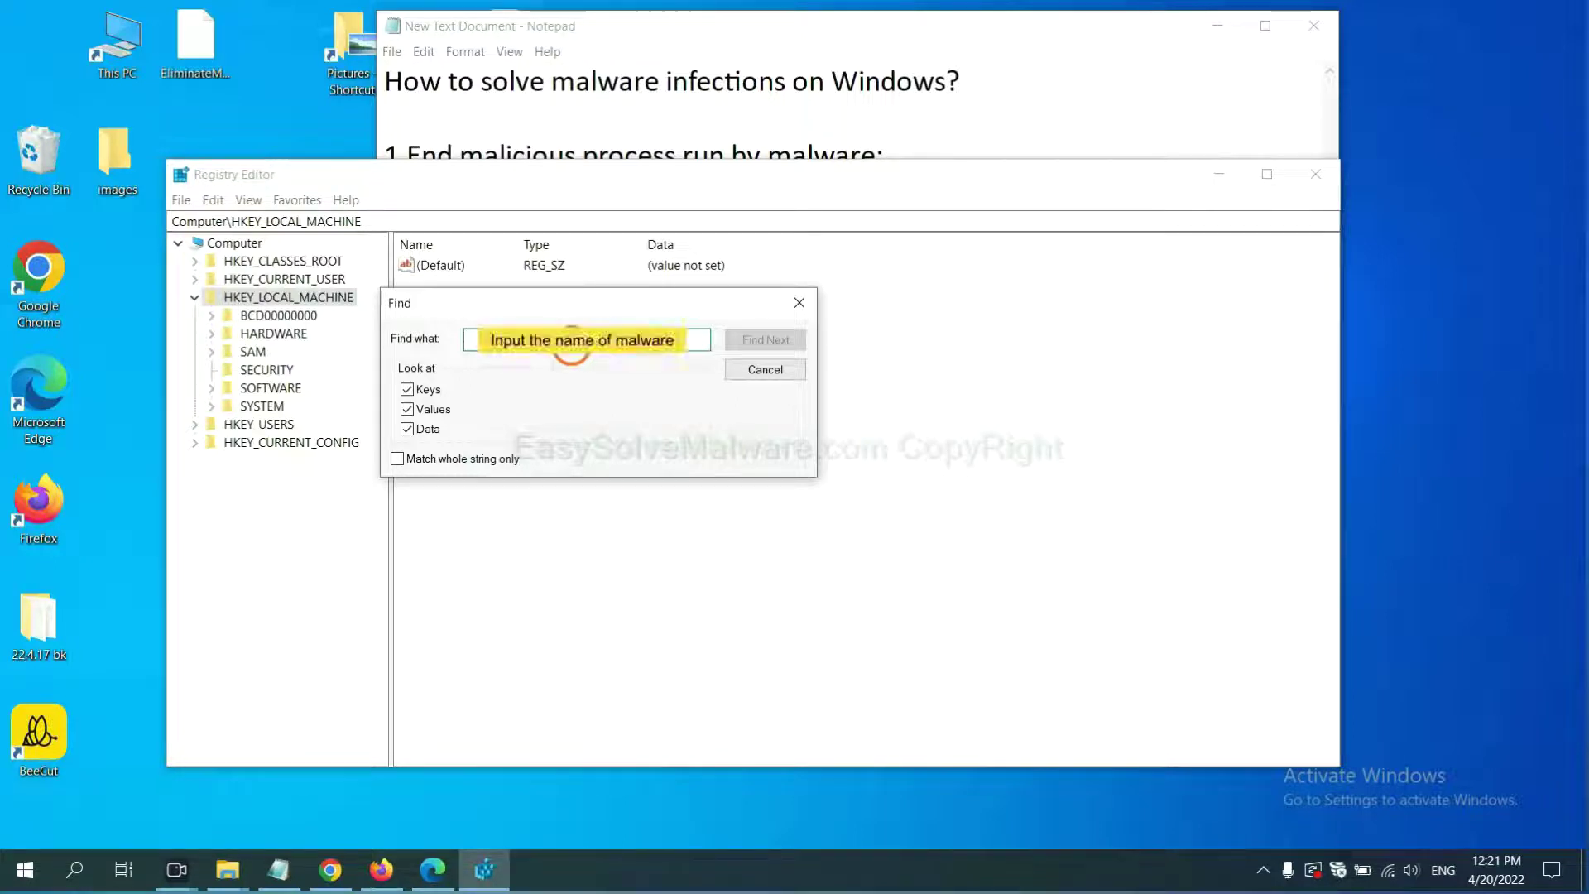
{"action": "key", "text": "ctrl+v"}
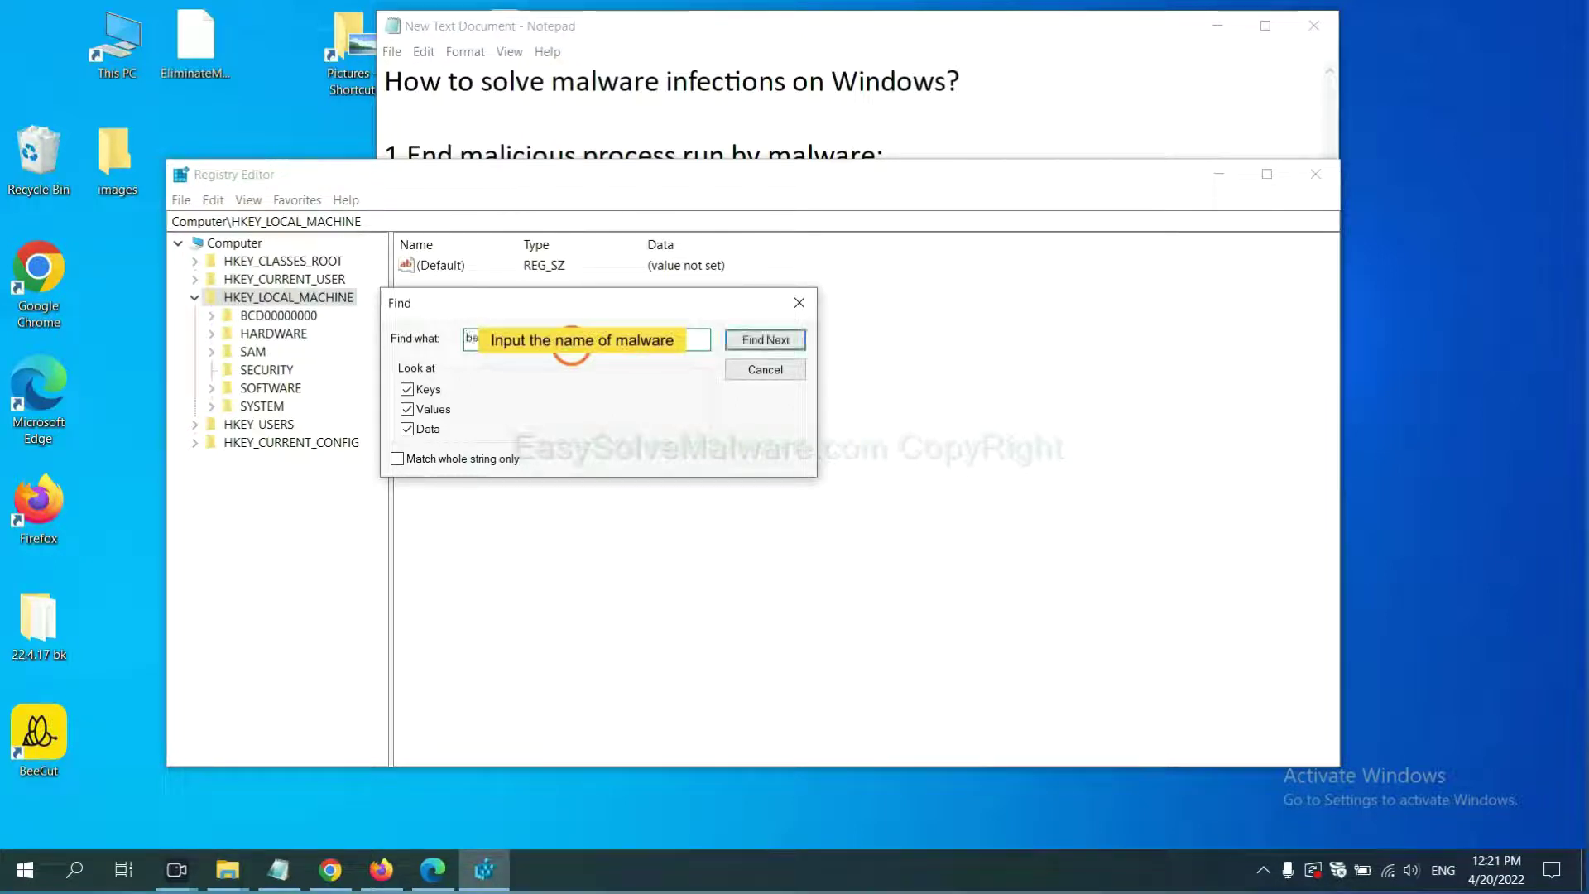
{"action": "left_click", "coordinate": [766, 340]}
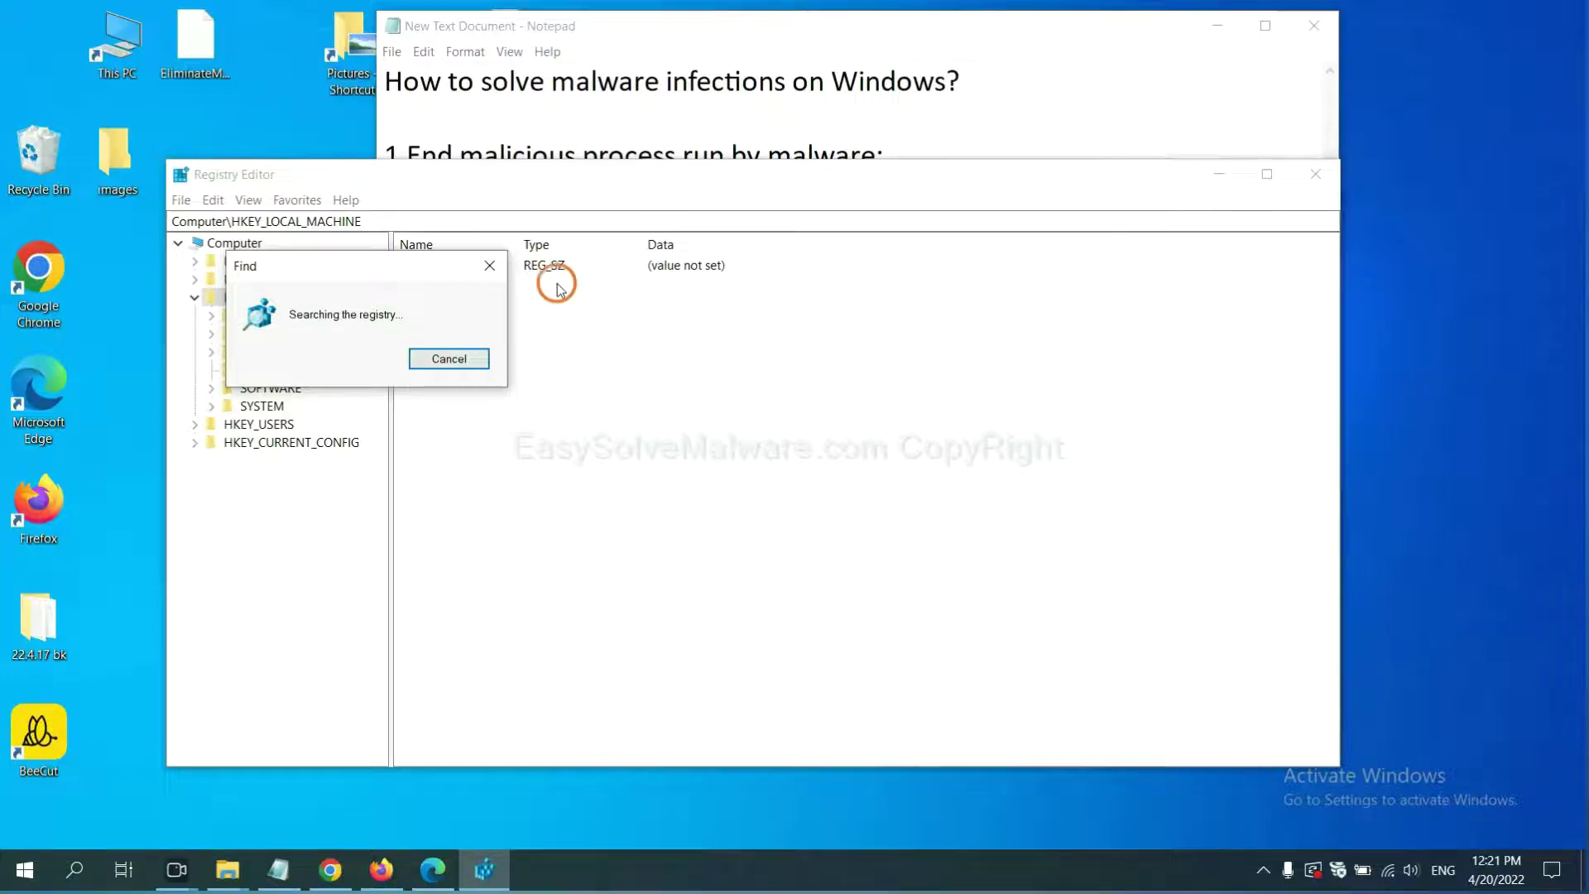
Move the Find box aside and bring up actions for the FEATURE_BROWSER_EMULATION key.
{"action": "left_click_drag", "start_coordinate": [386, 256], "coordinate": [634, 260]}
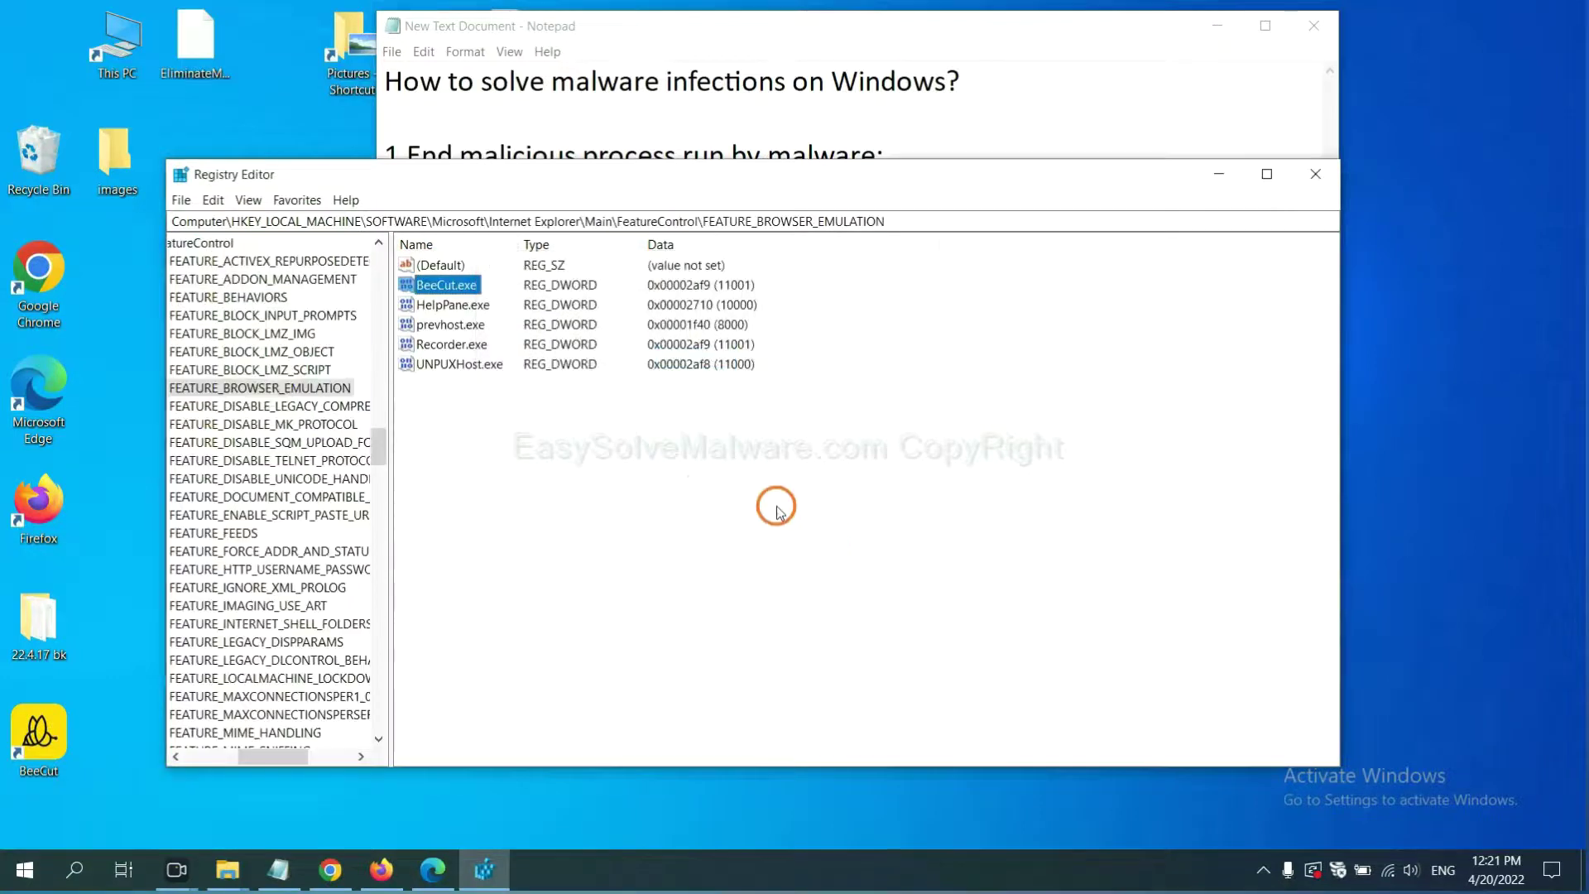
{"action": "left_click_drag", "start_coordinate": [269, 756], "coordinate": [256, 753]}
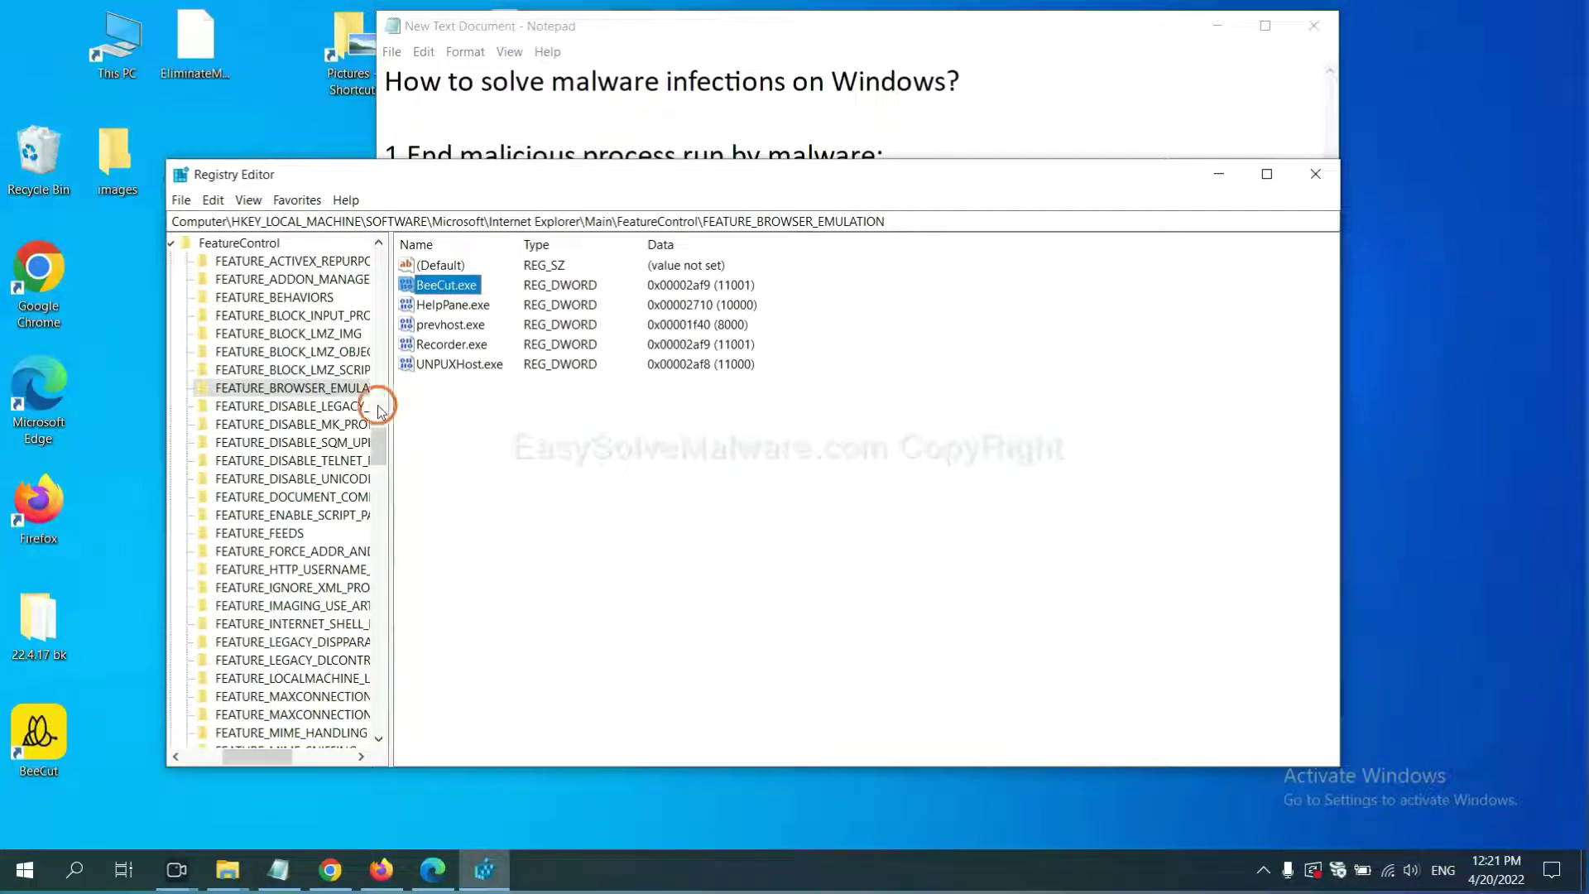
{"action": "right_click", "coordinate": [323, 389]}
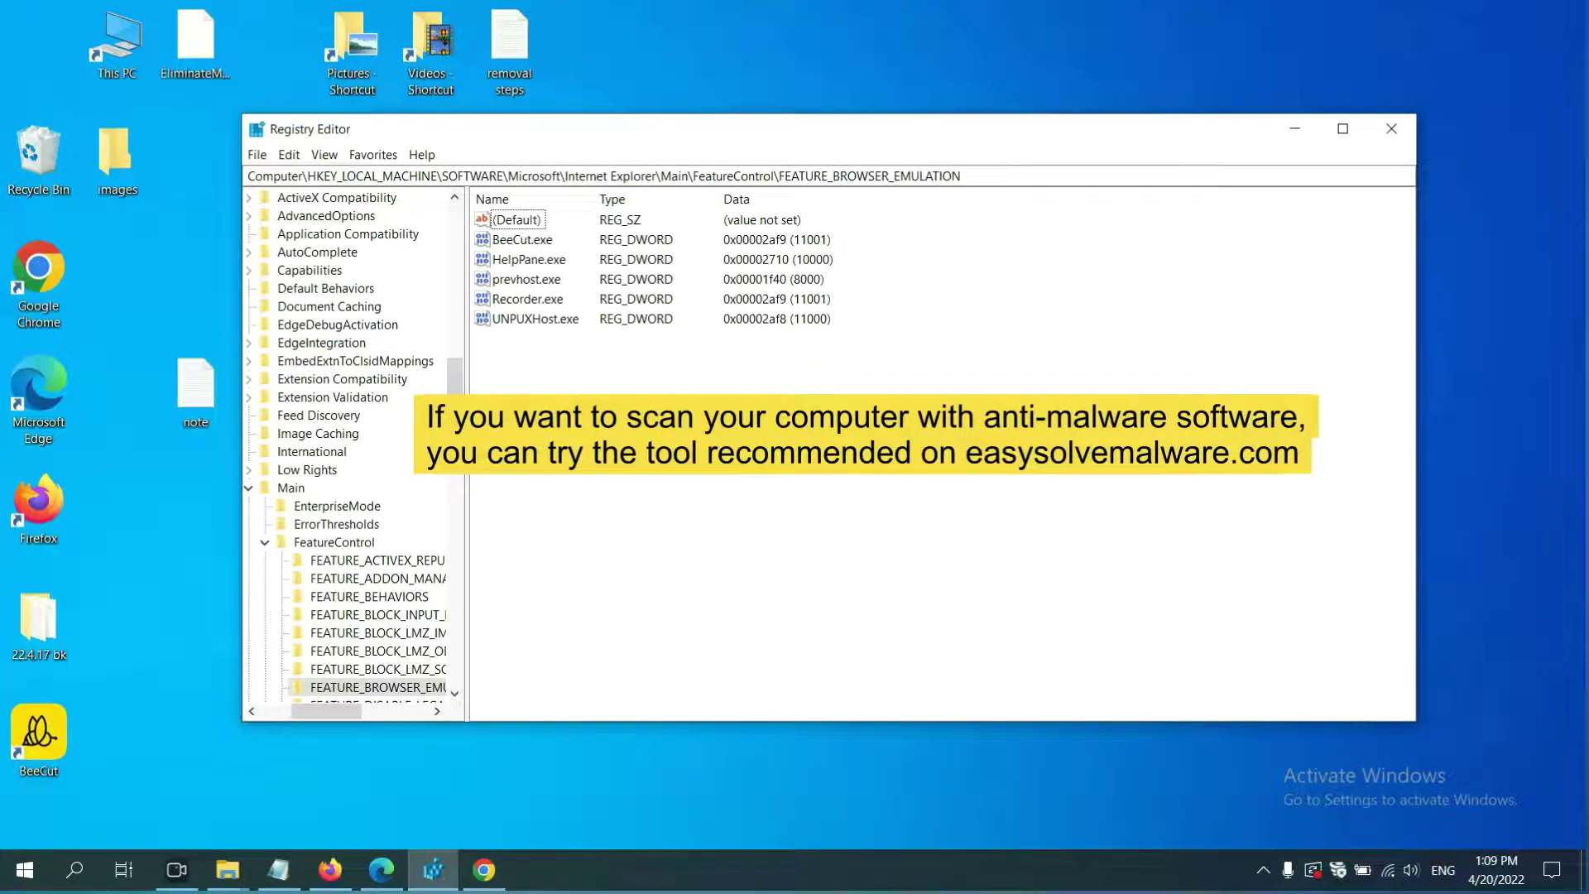
Bring the easysolvemalware.com removal guide in Chrome to the front.
{"action": "left_click", "coordinate": [484, 869]}
{"action": "scroll", "coordinate": [1148, 558], "scroll_direction": "down", "scroll_amount": 1}
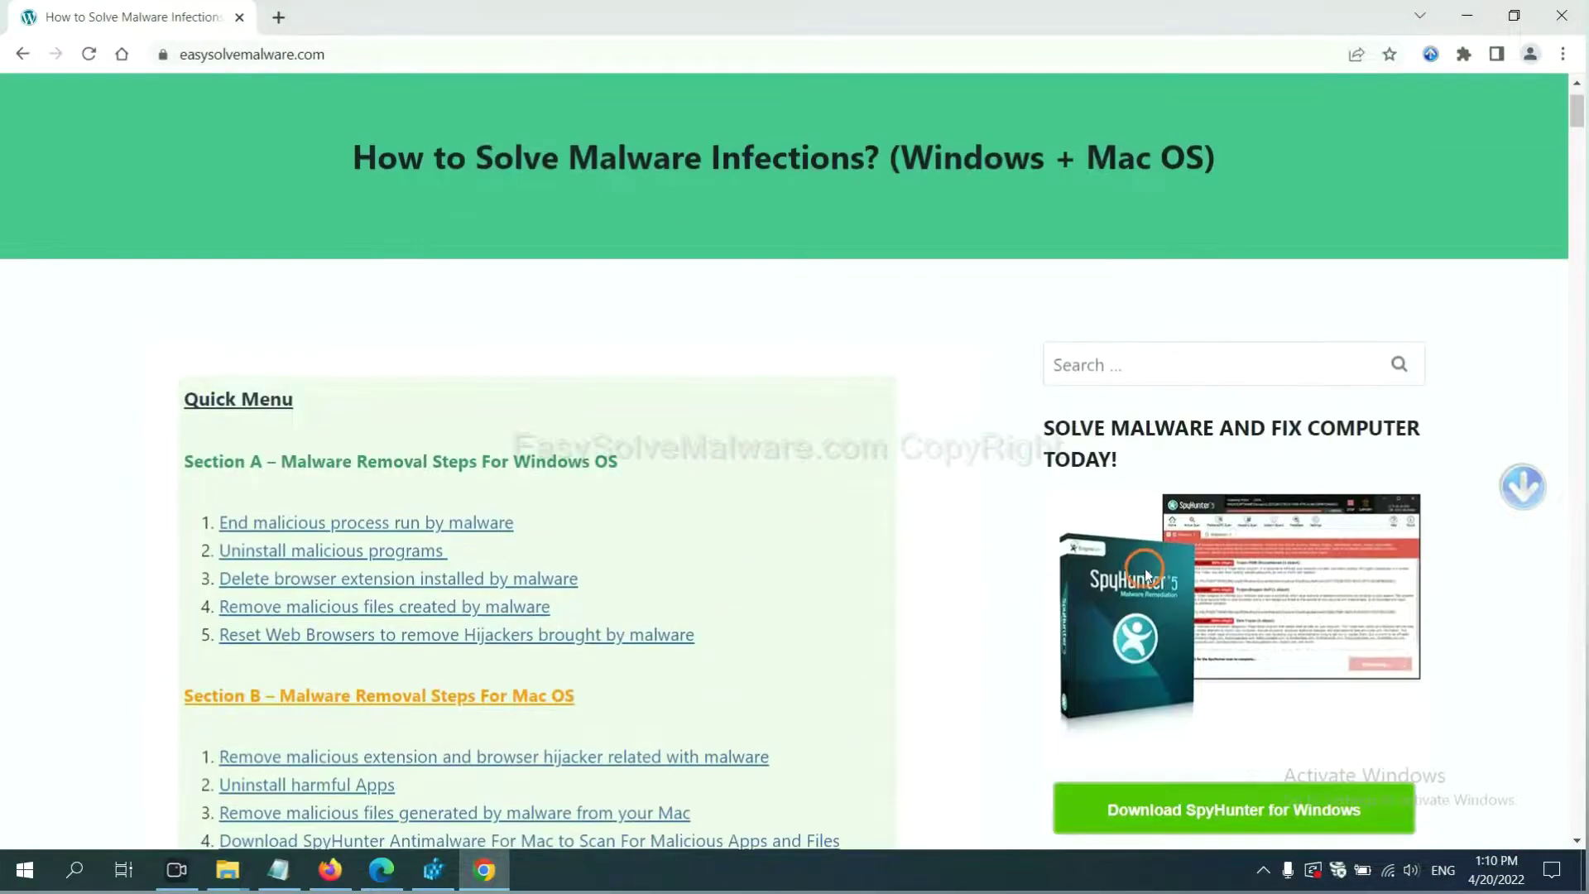
{"action": "scroll", "coordinate": [1142, 580], "scroll_direction": "up", "scroll_amount": 1}
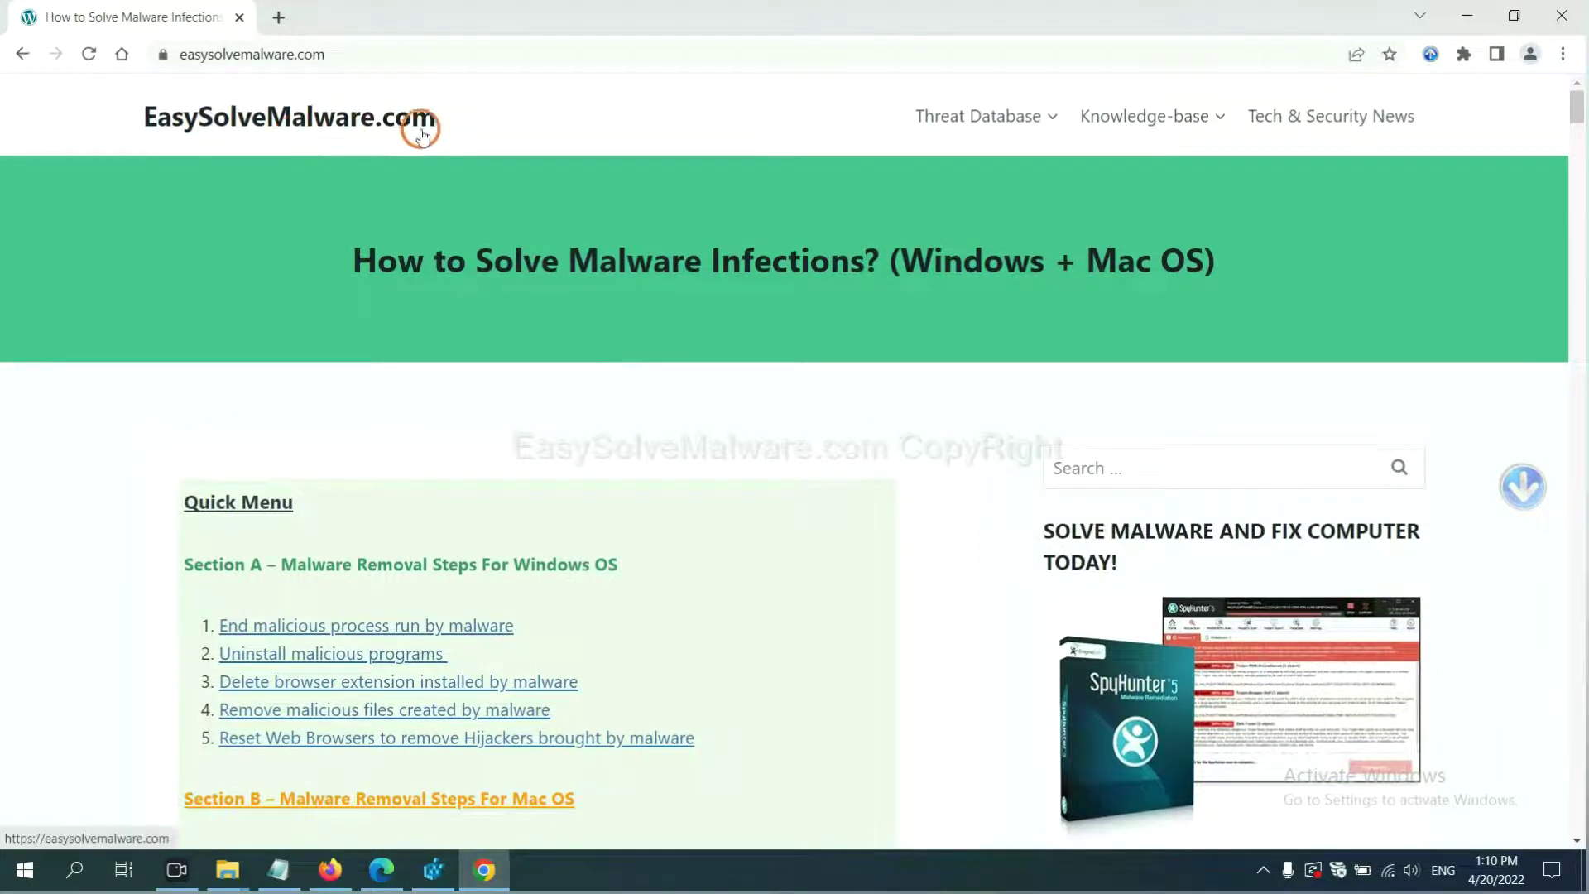
{"action": "scroll", "coordinate": [1316, 610], "scroll_direction": "down", "scroll_amount": 1}
{"action": "scroll", "coordinate": [1297, 560], "scroll_direction": "down", "scroll_amount": 2}
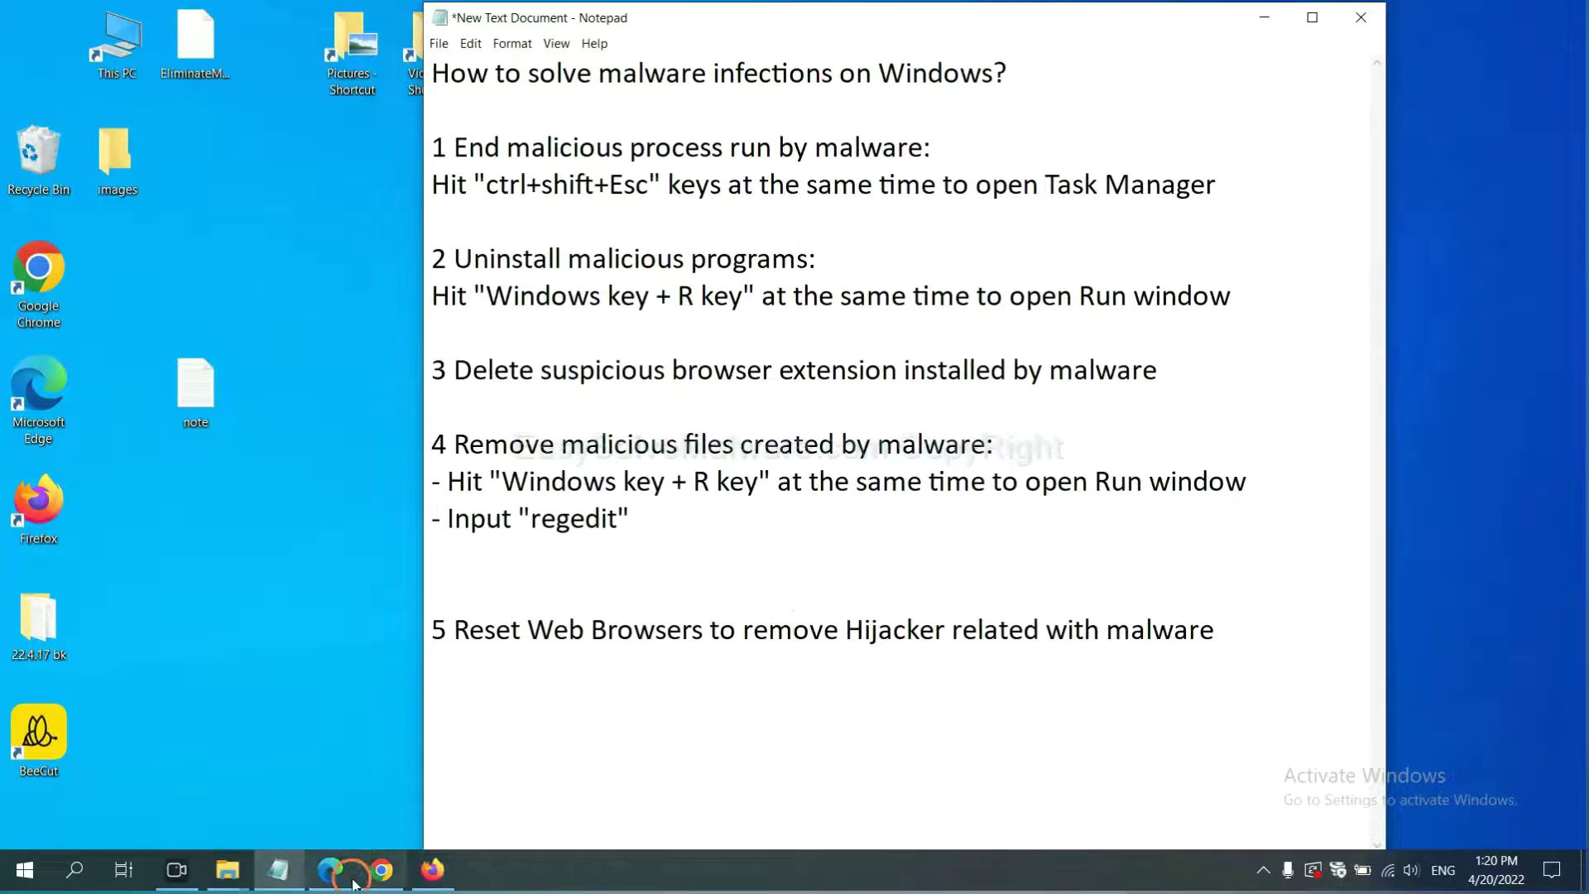
From Chrome Settings, request restoring settings to their original defaults.
{"action": "left_click", "coordinate": [375, 870]}
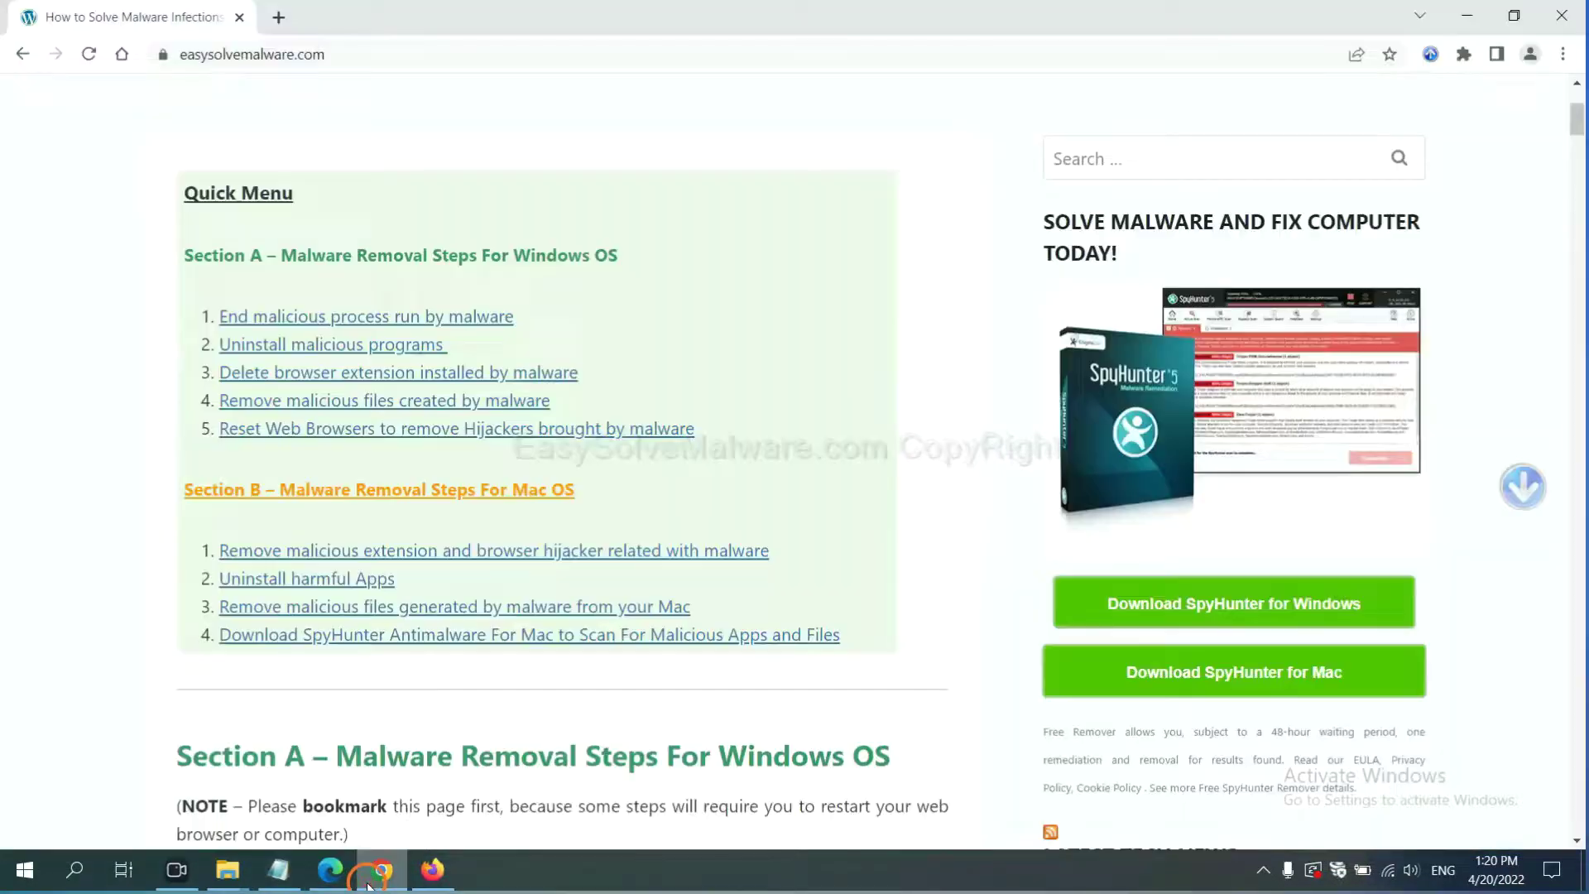
{"action": "left_click", "coordinate": [1566, 56]}
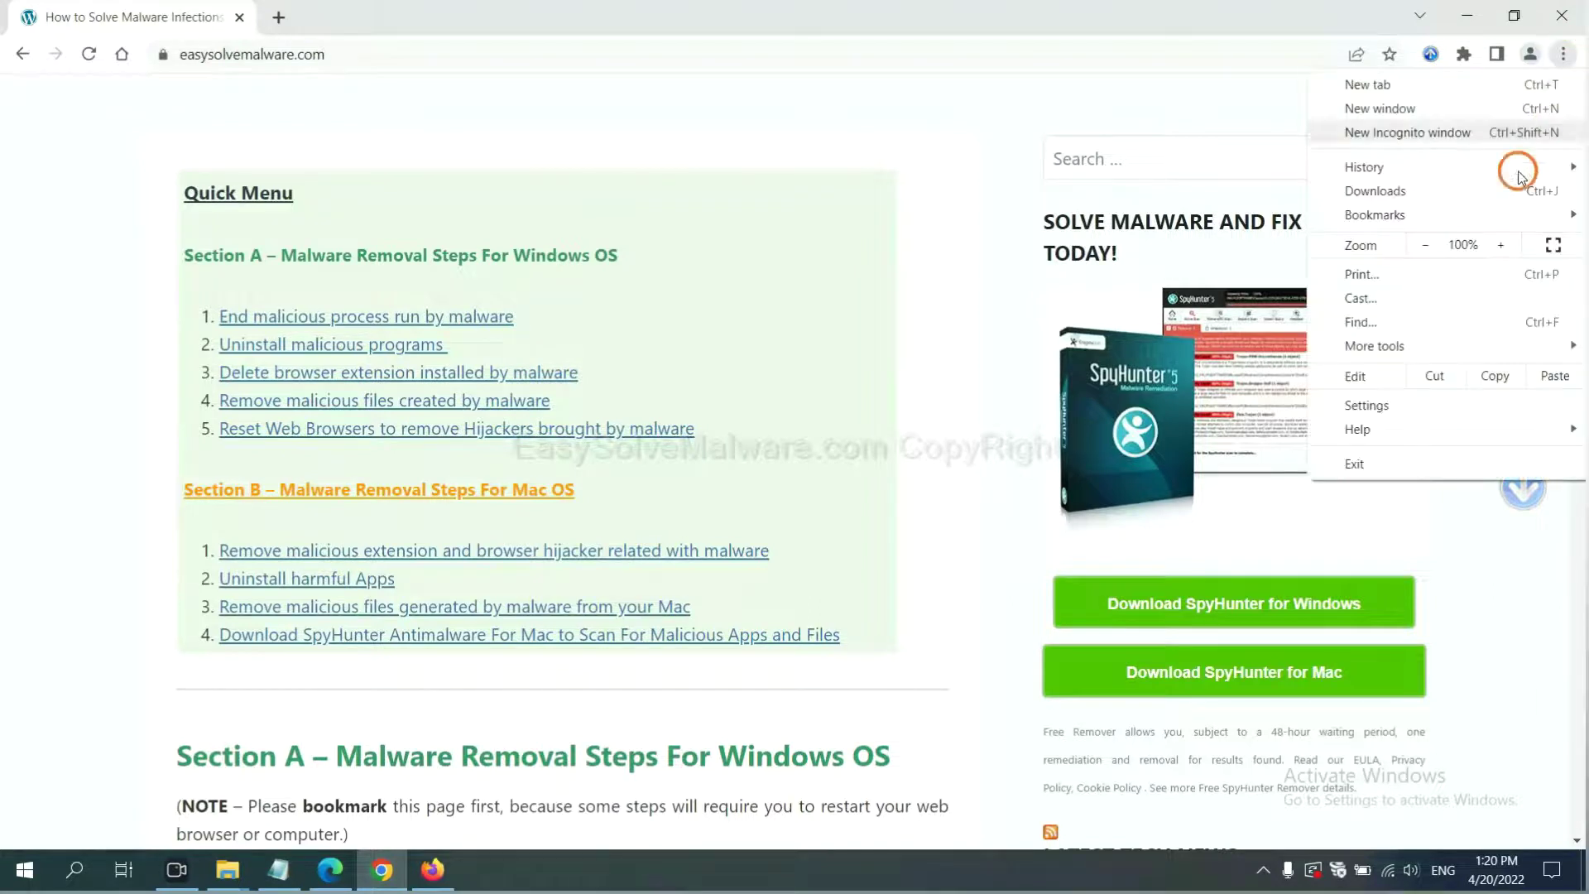
{"action": "left_click", "coordinate": [1378, 405]}
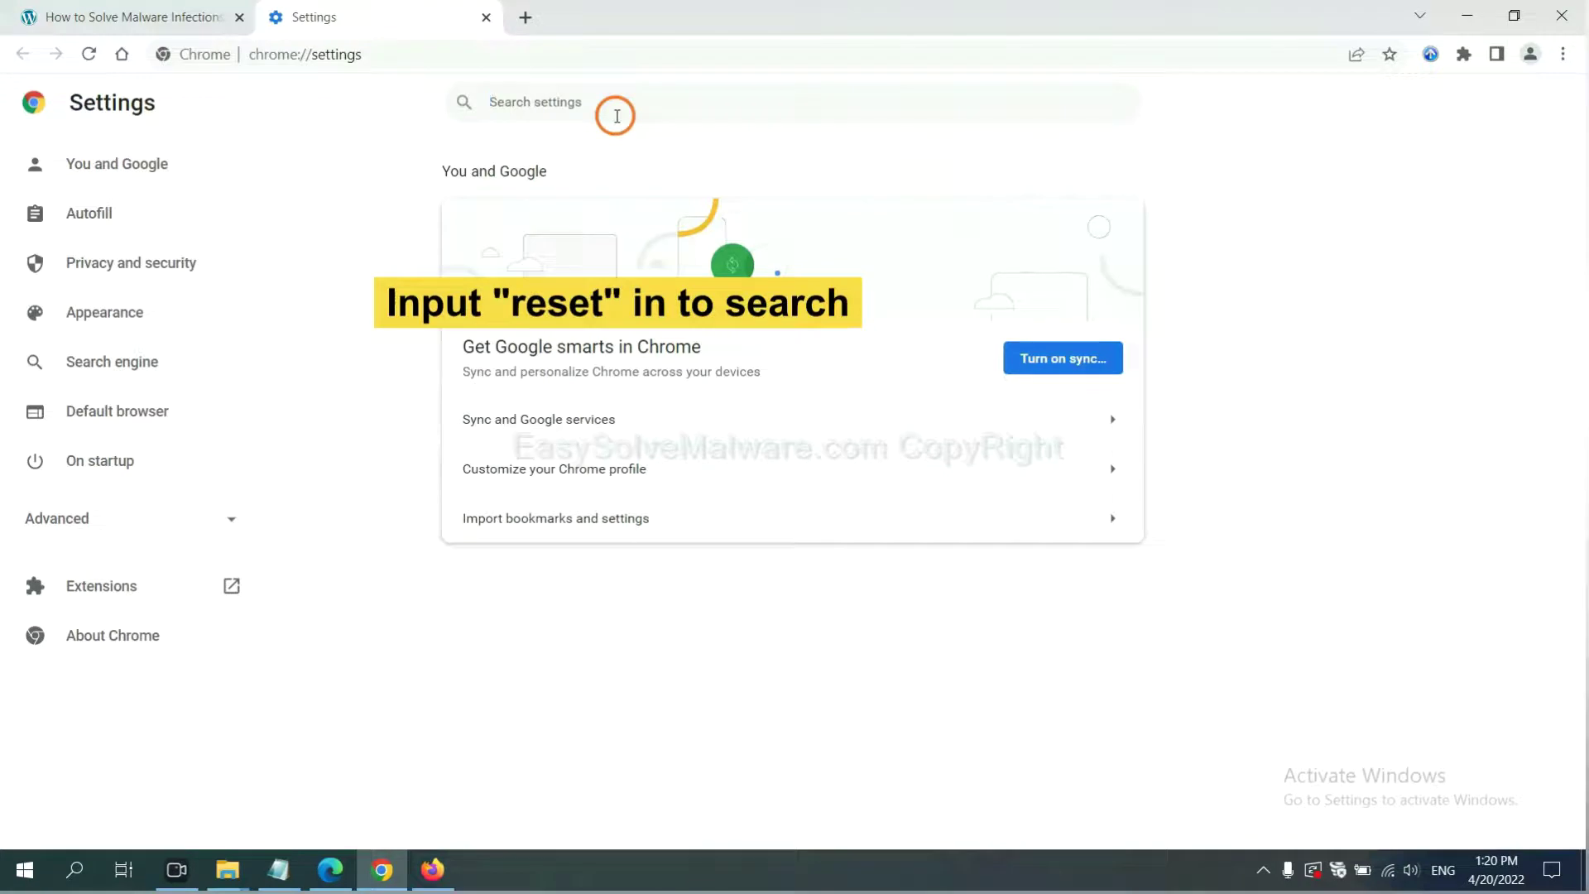
{"action": "type", "text": "reset"}
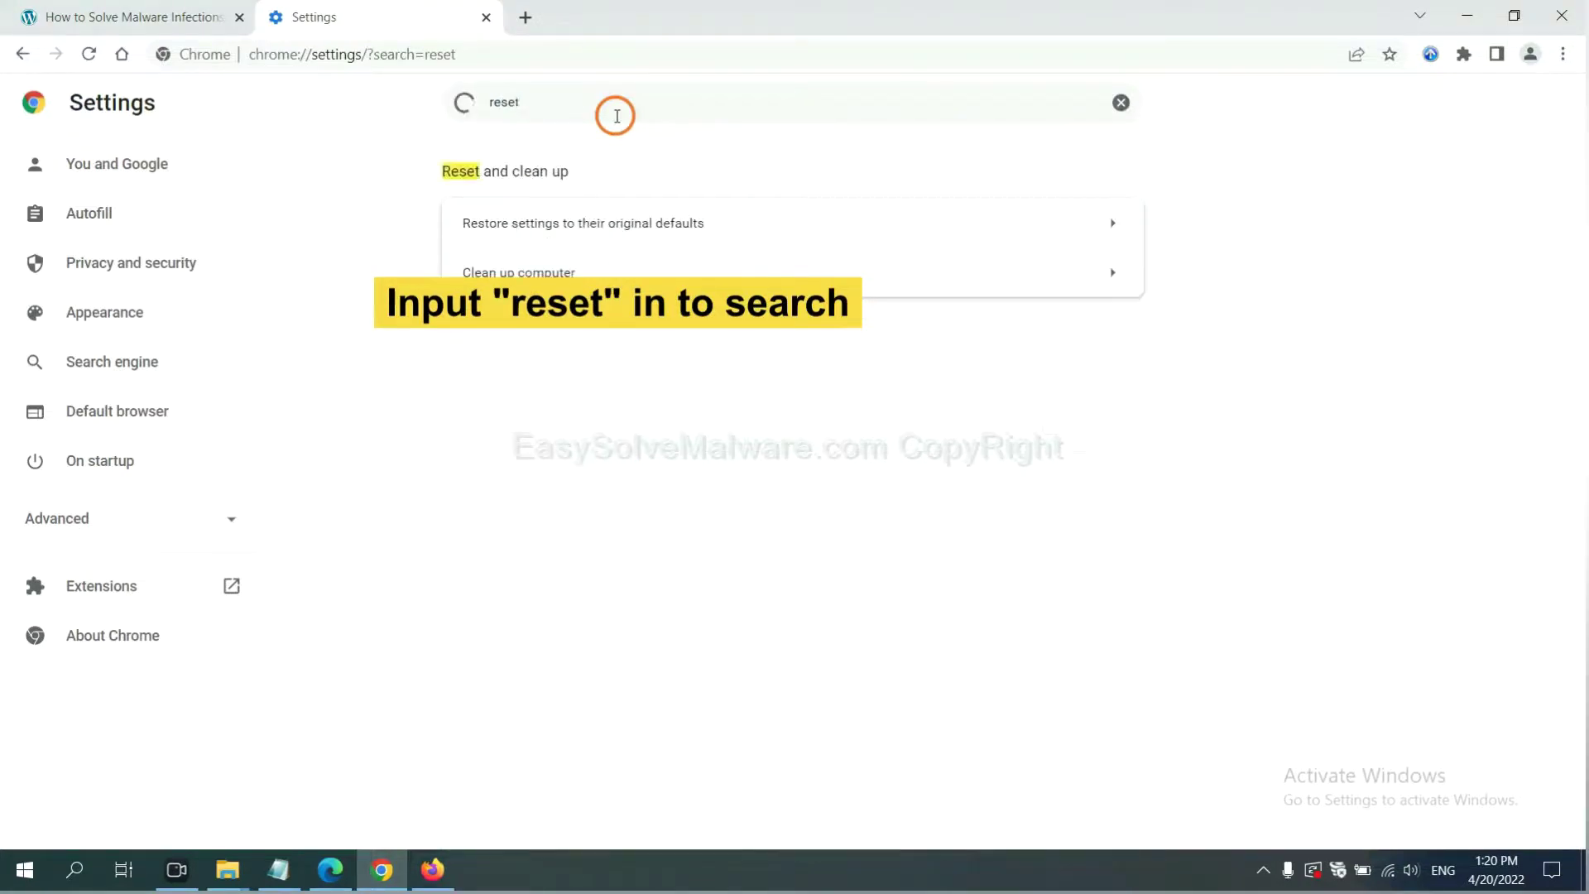
{"action": "left_click", "coordinate": [678, 221]}
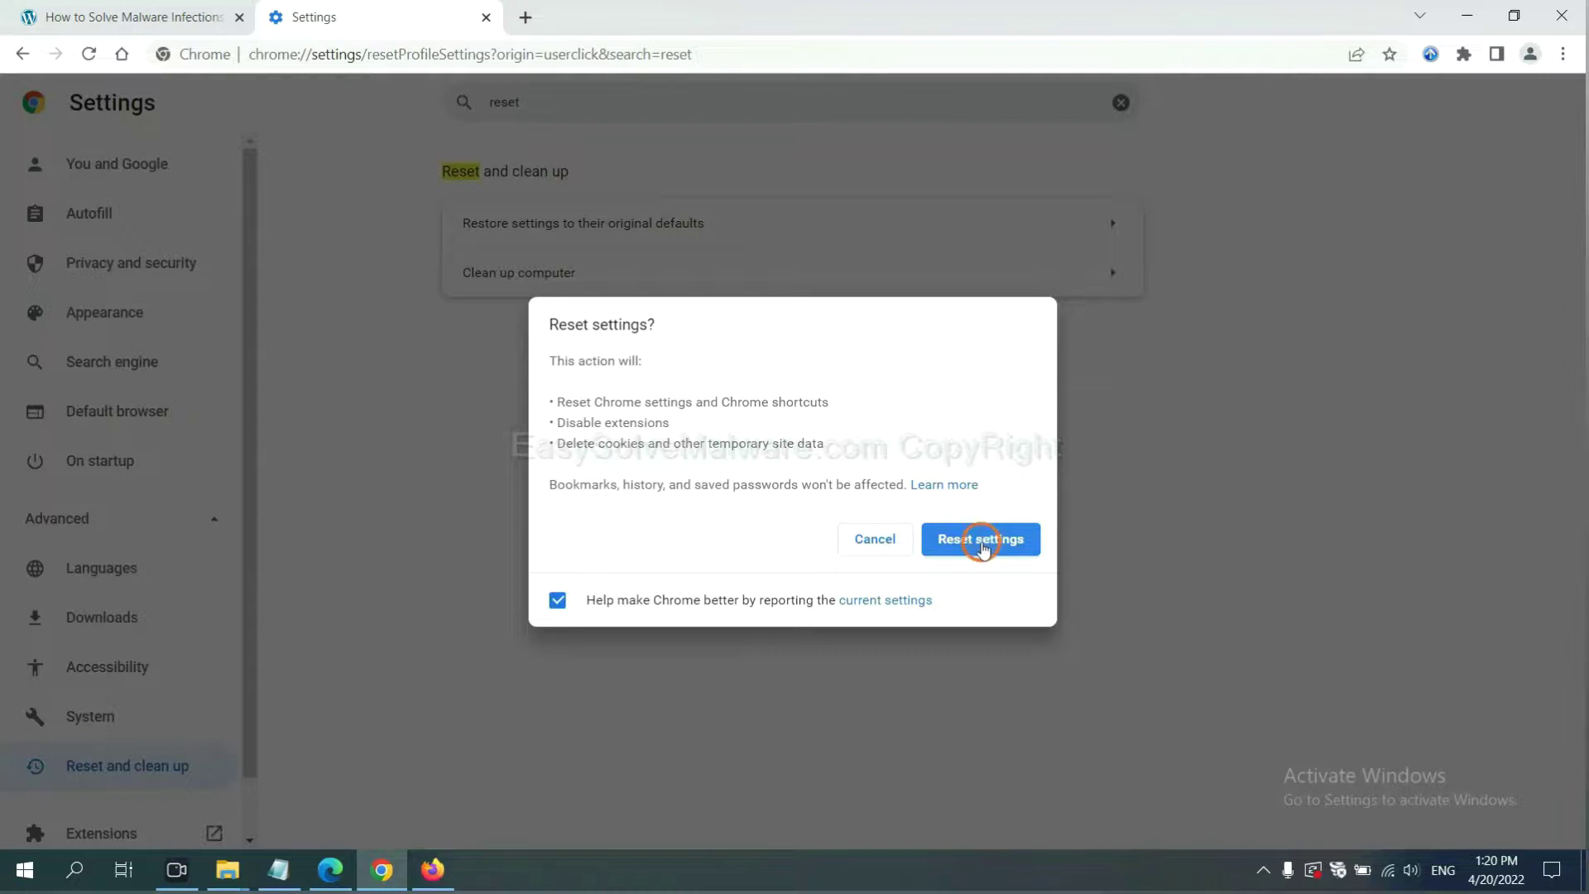
From Firefox's Troubleshooting Information page, request Refresh Firefox, then switch to Edge.
{"action": "left_click", "coordinate": [438, 865]}
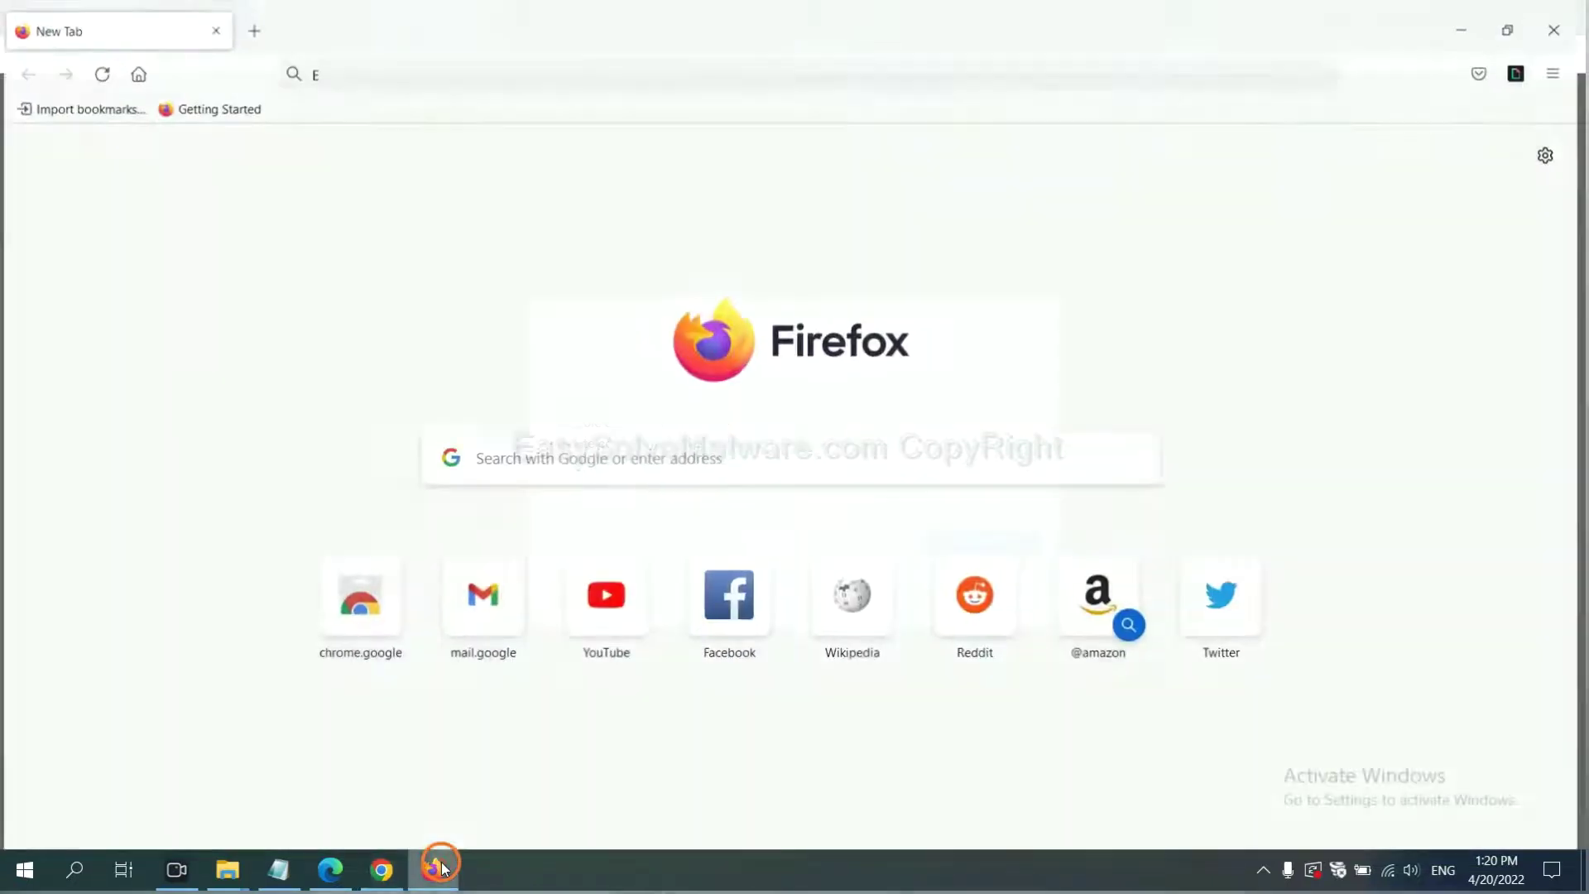
{"action": "left_click", "coordinate": [1560, 72]}
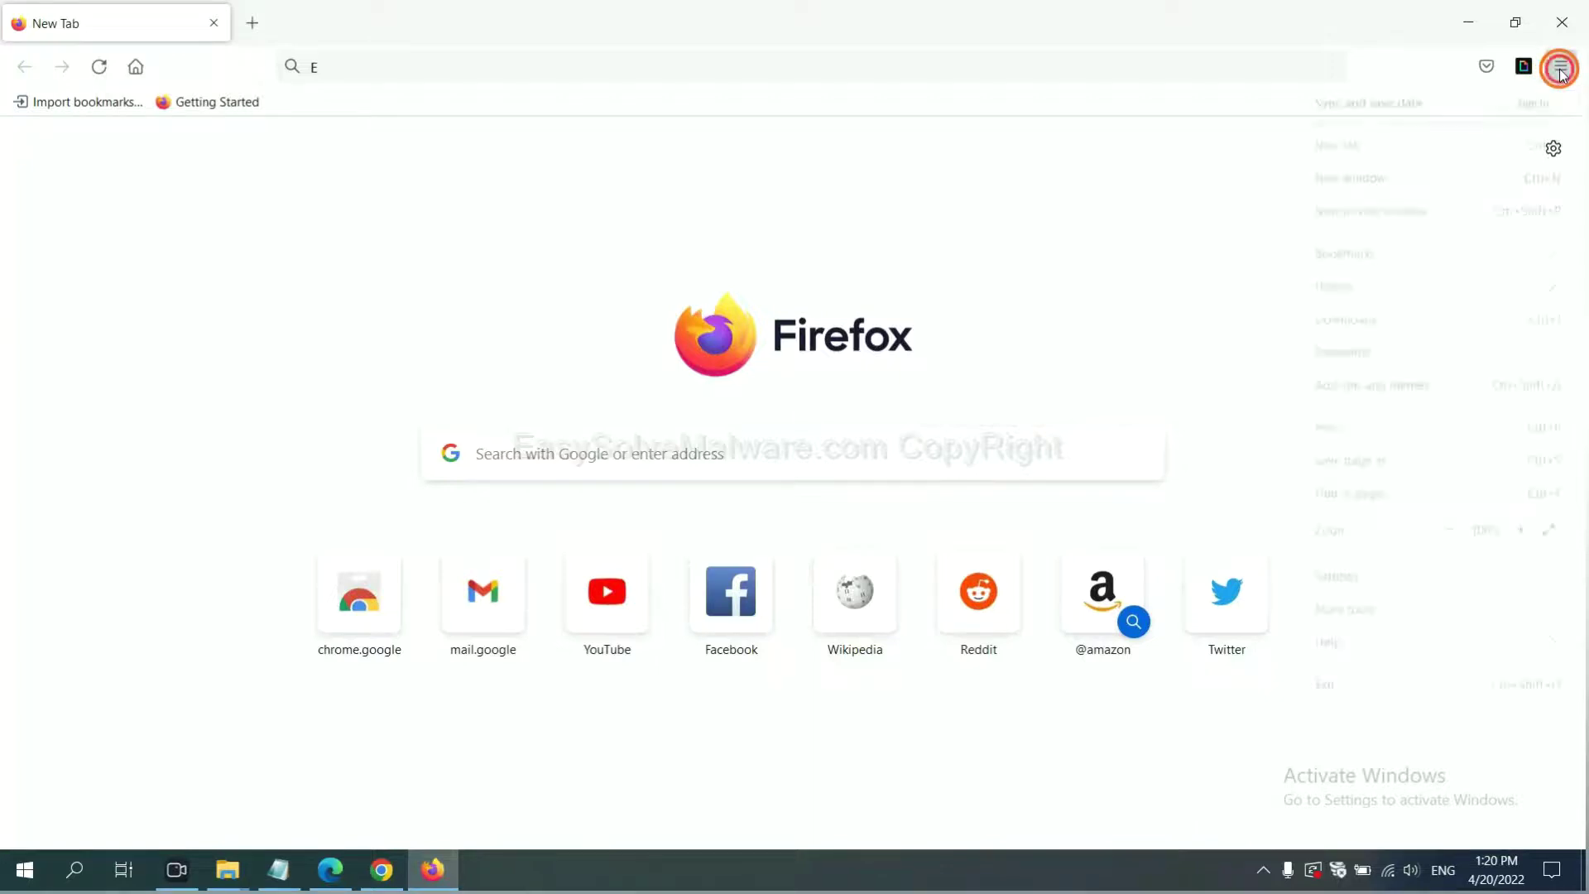
{"action": "left_click", "coordinate": [1362, 645]}
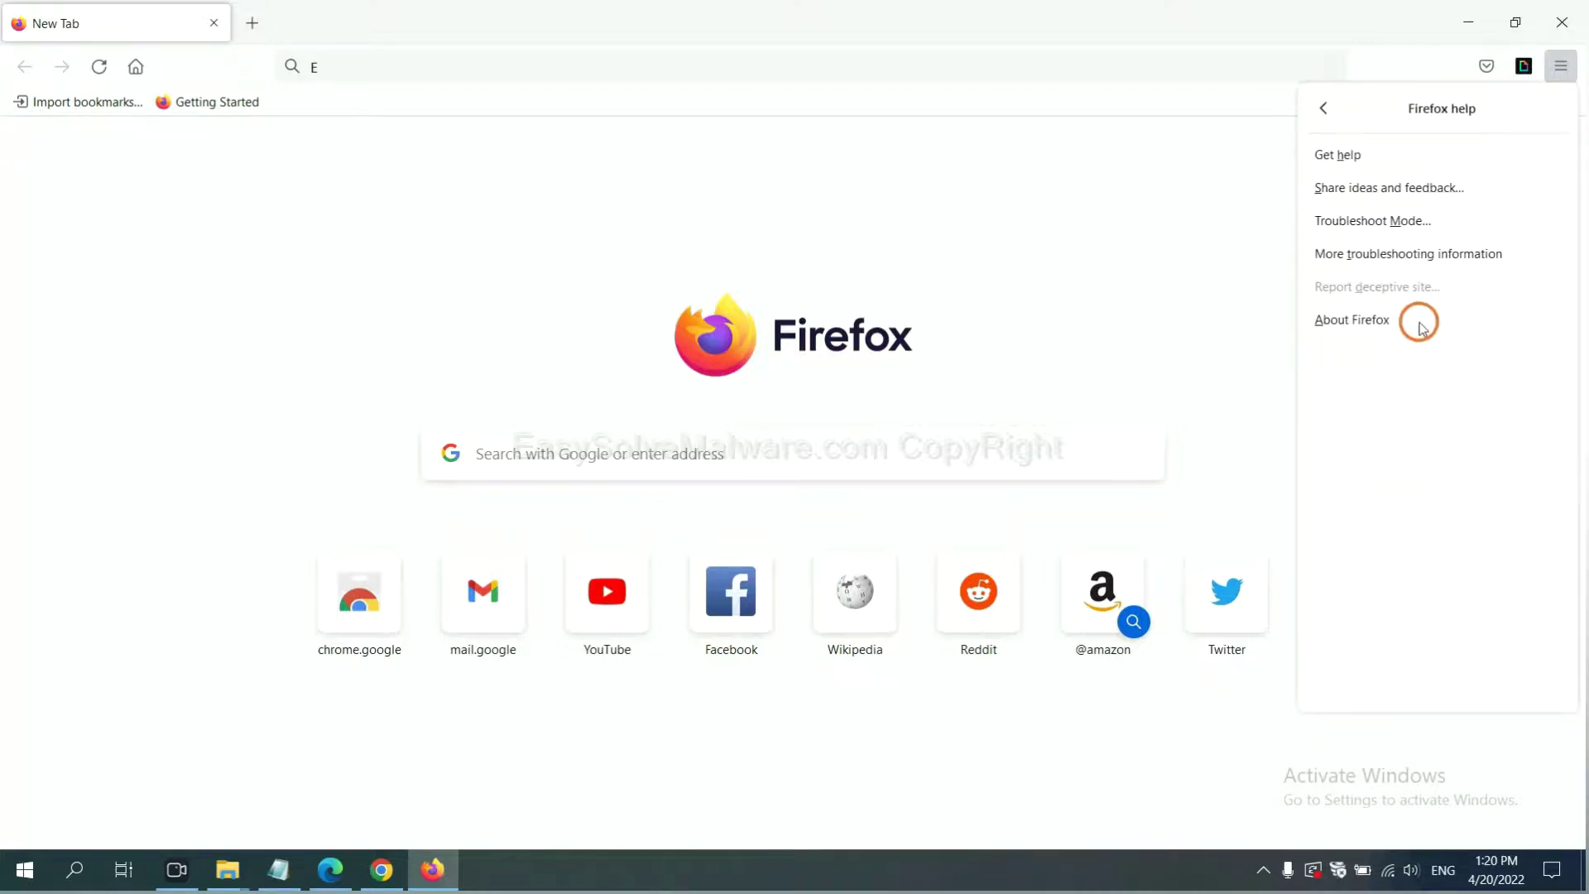
{"action": "left_click", "coordinate": [1393, 259]}
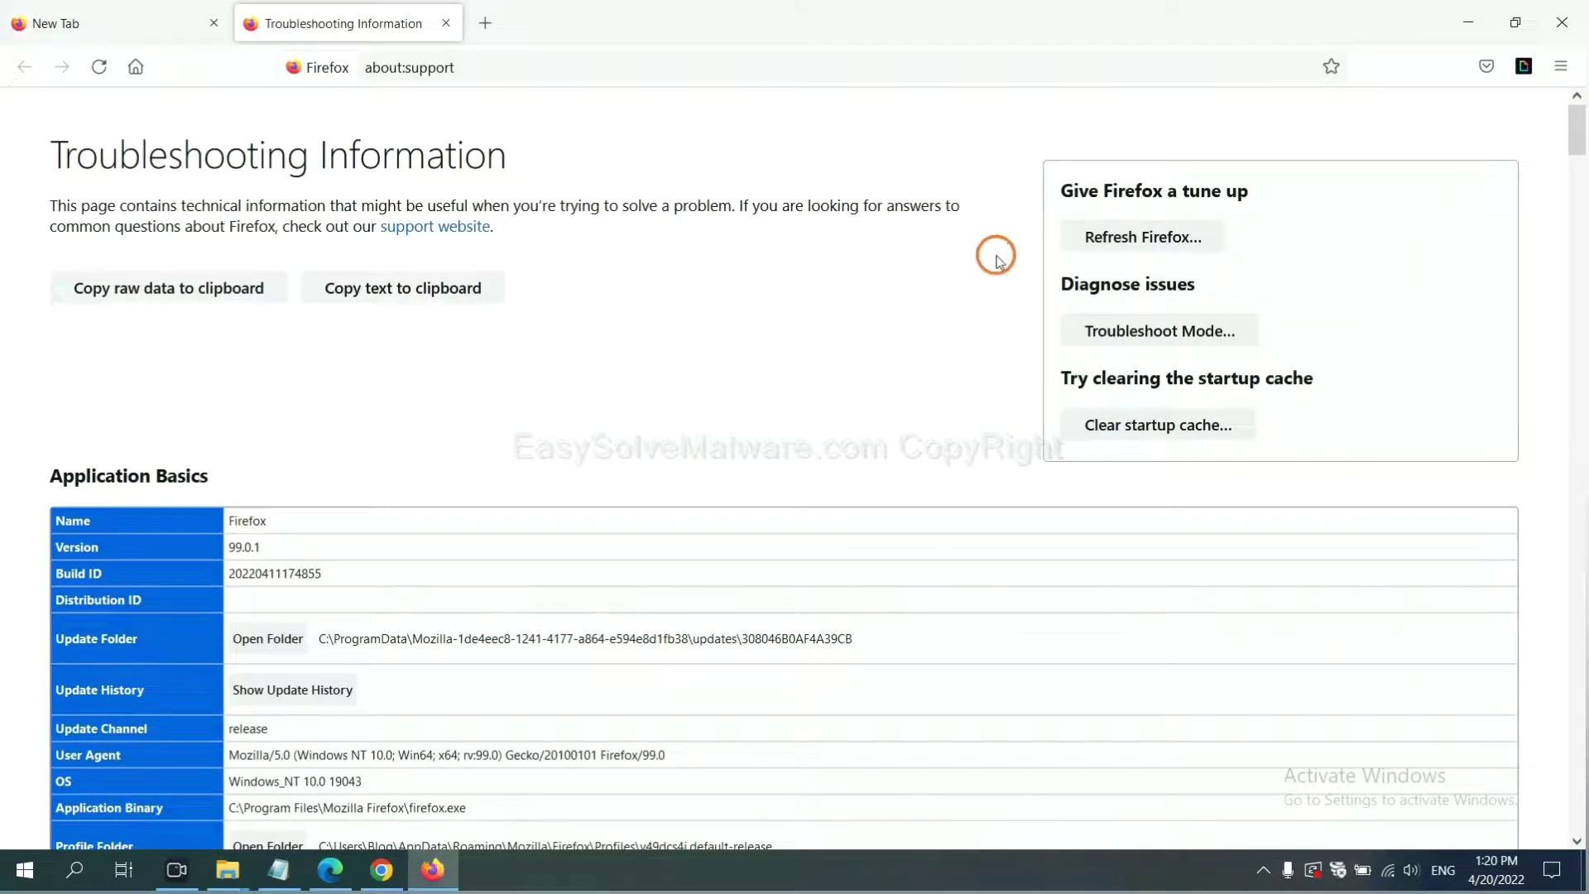
{"action": "left_click", "coordinate": [1114, 244]}
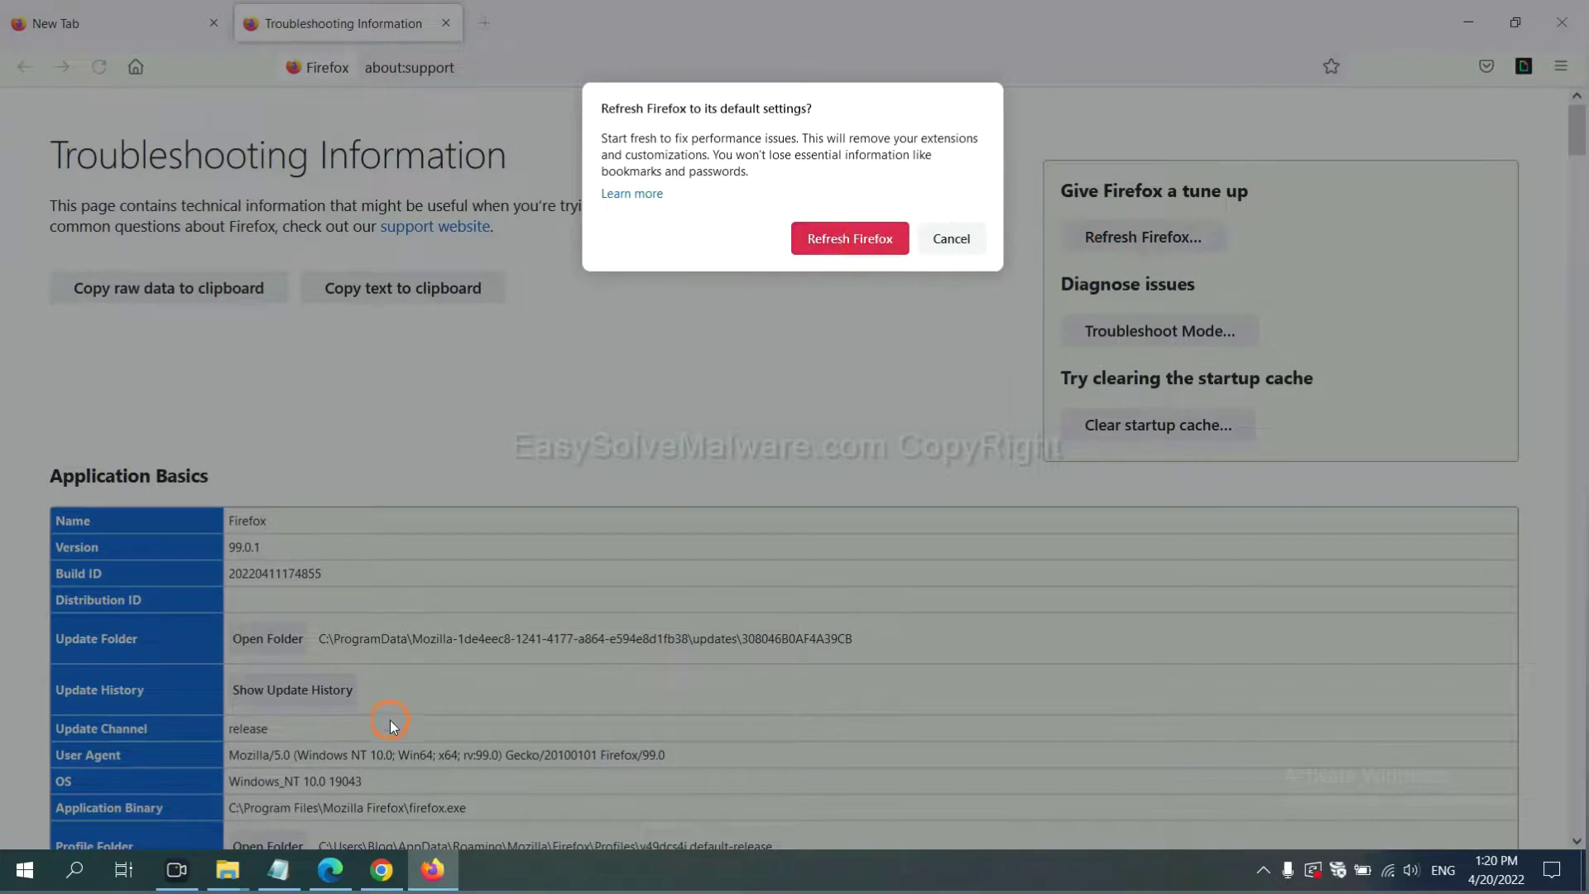
{"action": "left_click", "coordinate": [329, 869]}
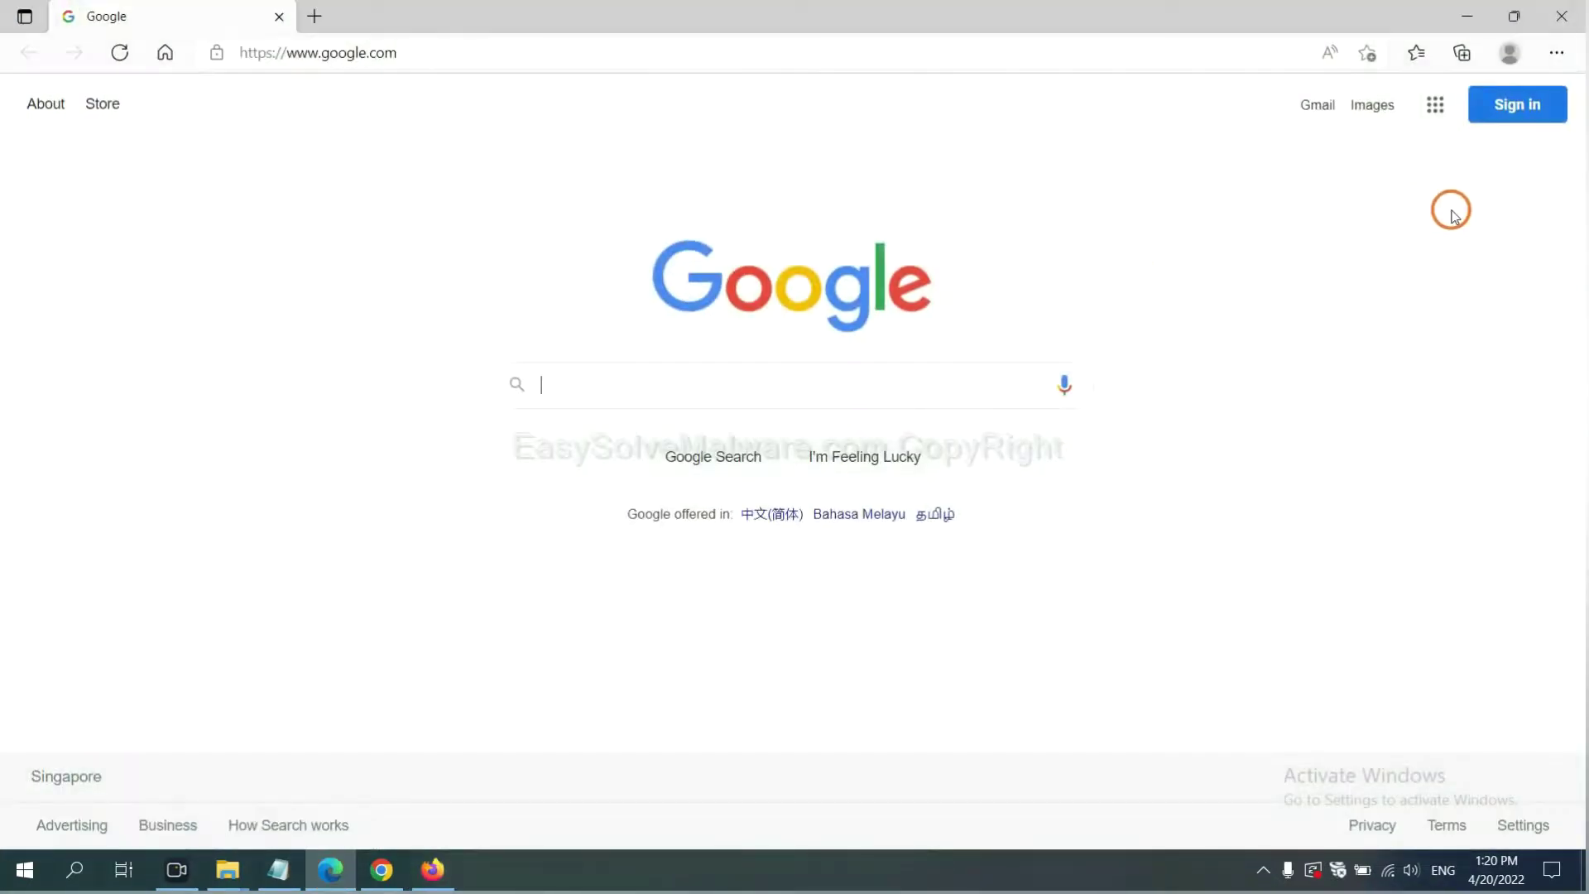
From Edge Settings, request restoring settings to their default values.
{"action": "left_click", "coordinate": [1555, 54]}
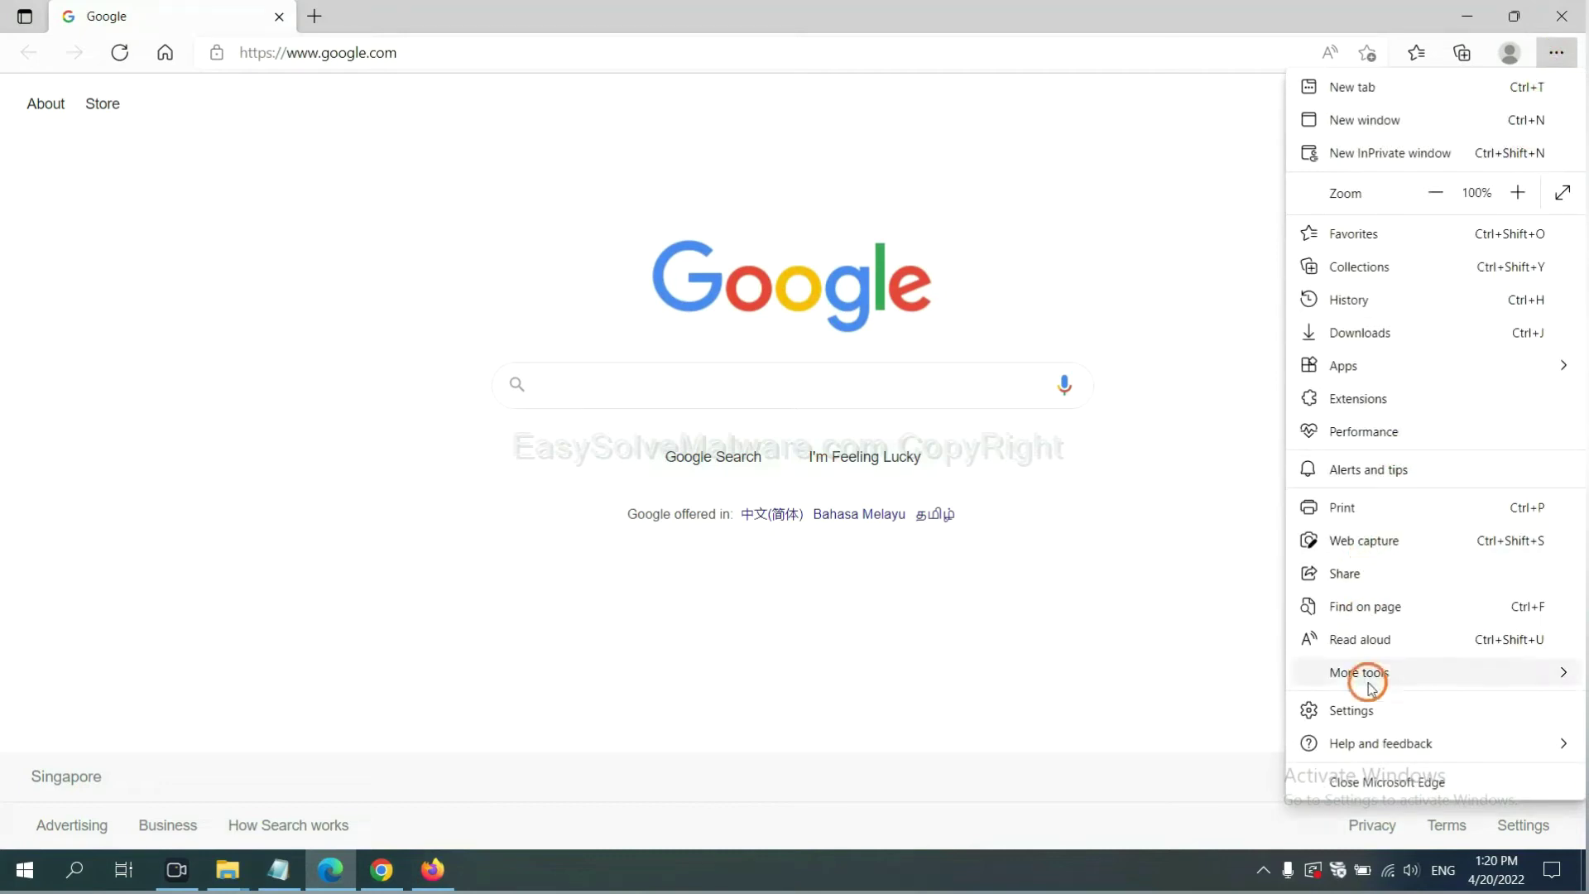
{"action": "left_click", "coordinate": [1351, 710]}
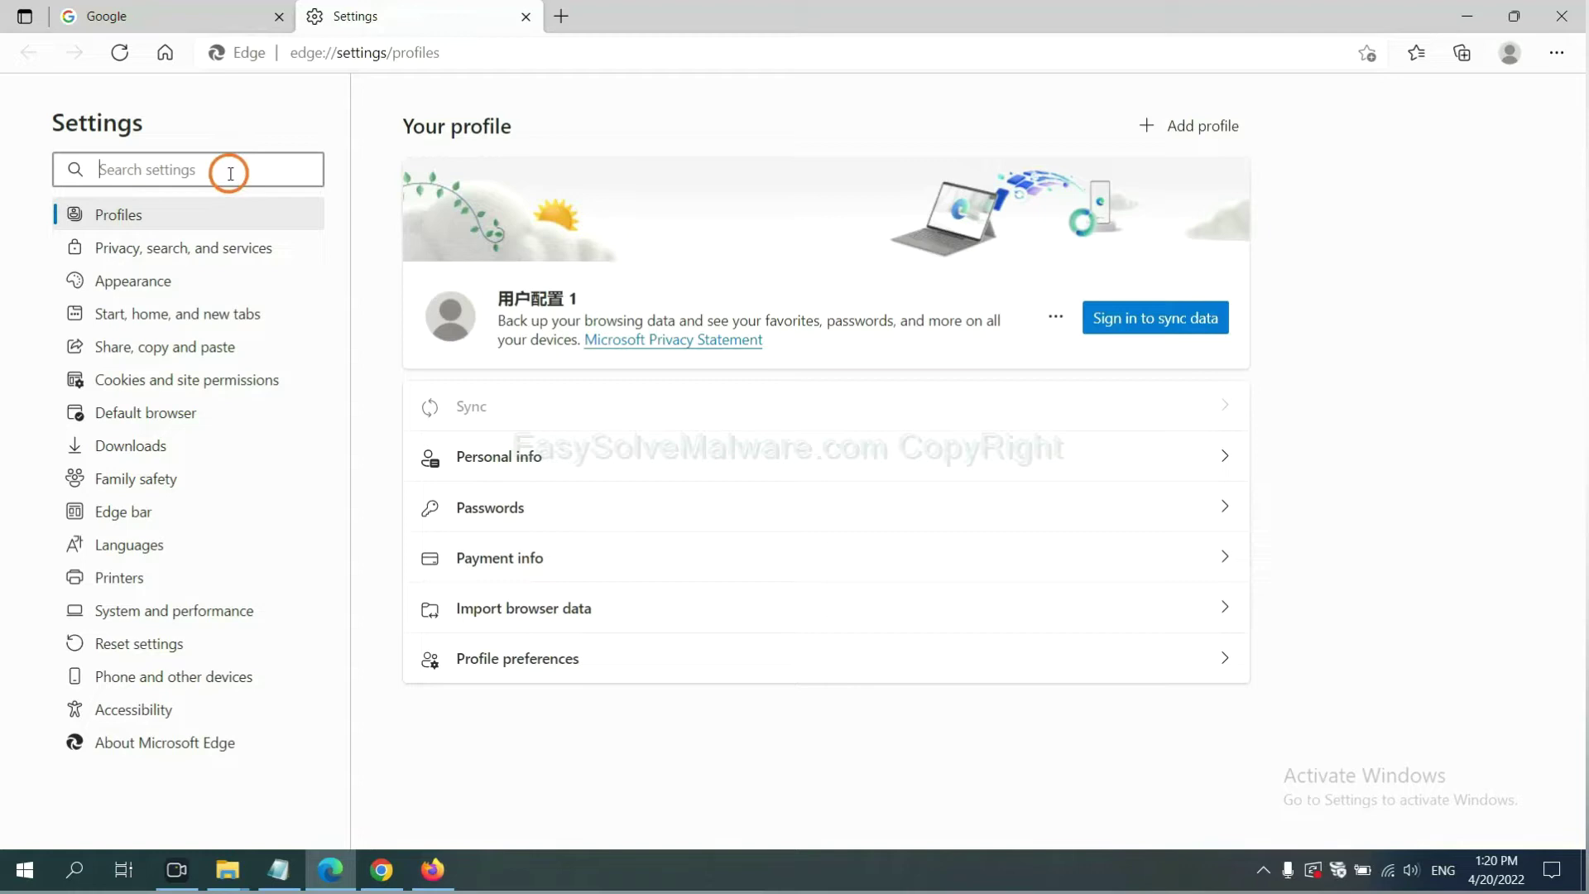
{"action": "type", "text": "re"}
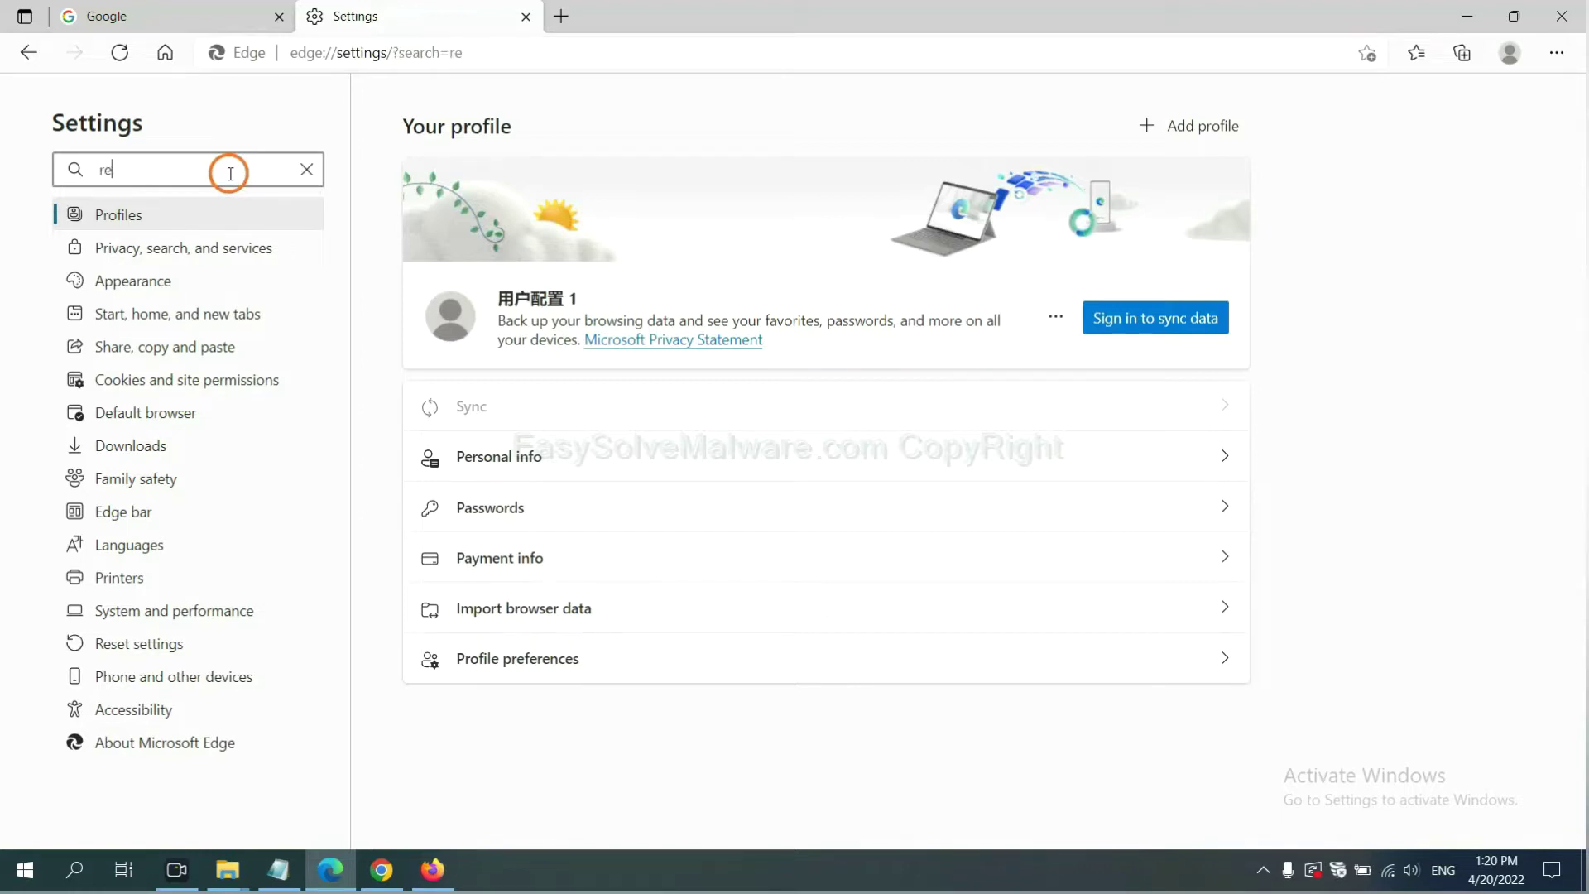
{"action": "type", "text": "set"}
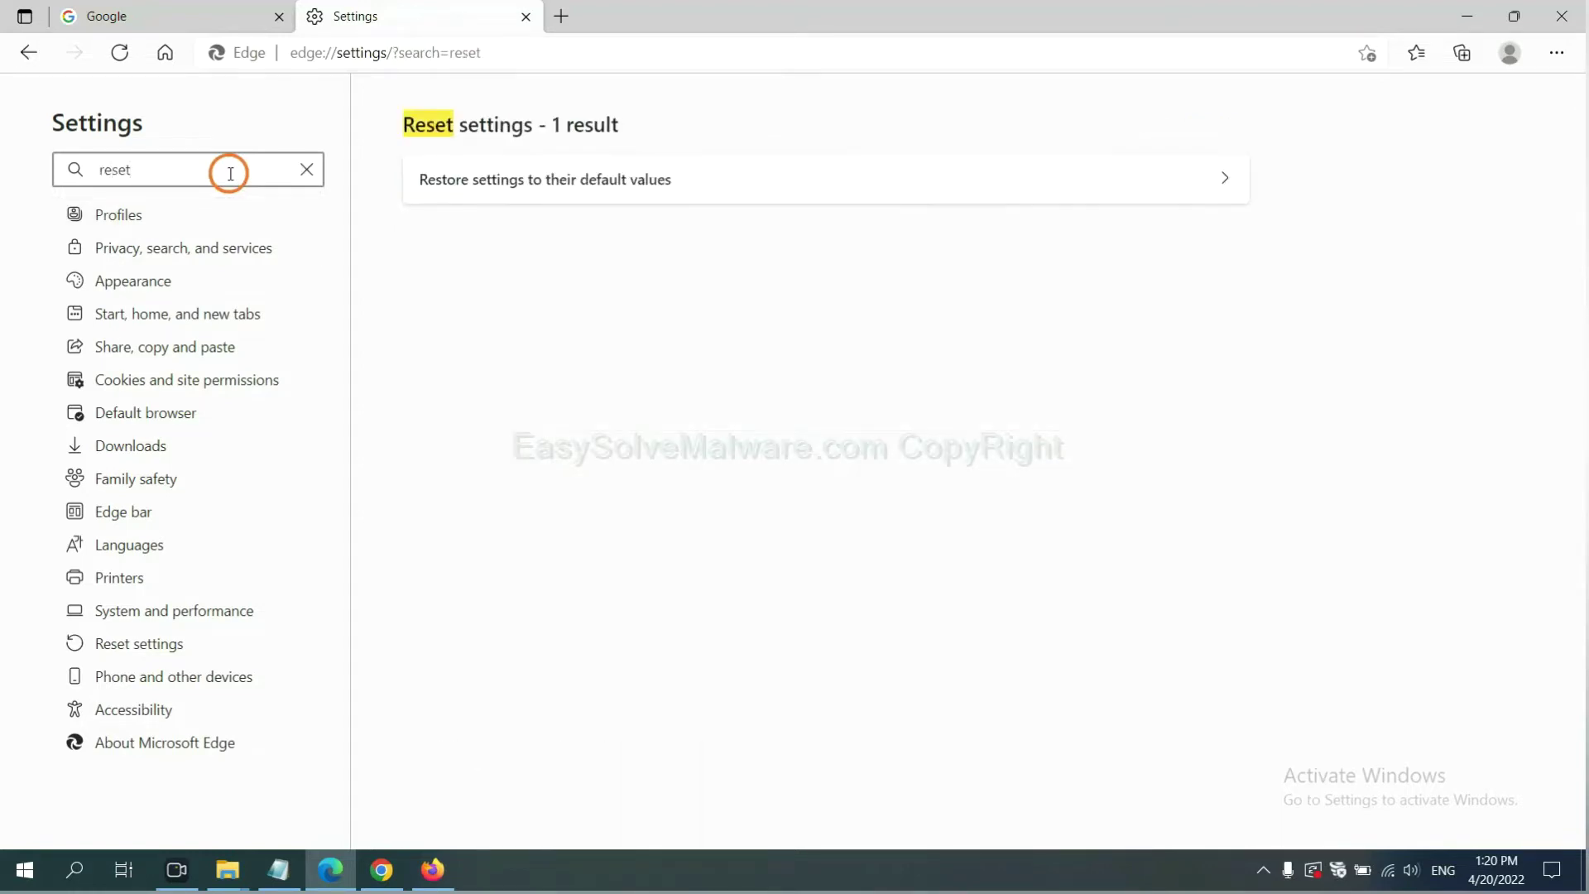
{"action": "left_click", "coordinate": [558, 175]}
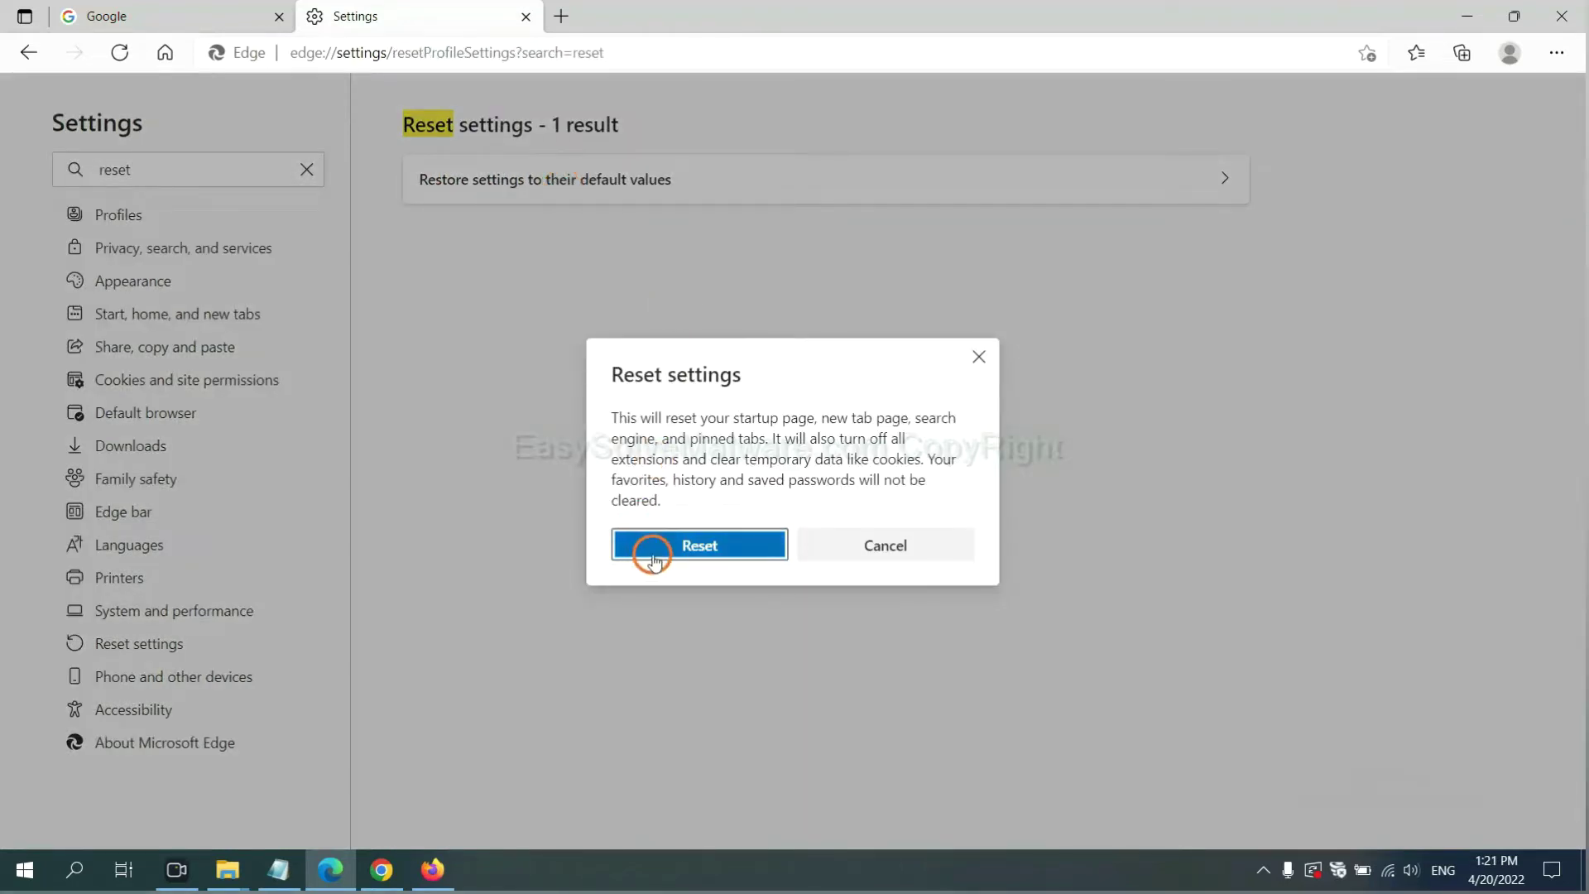